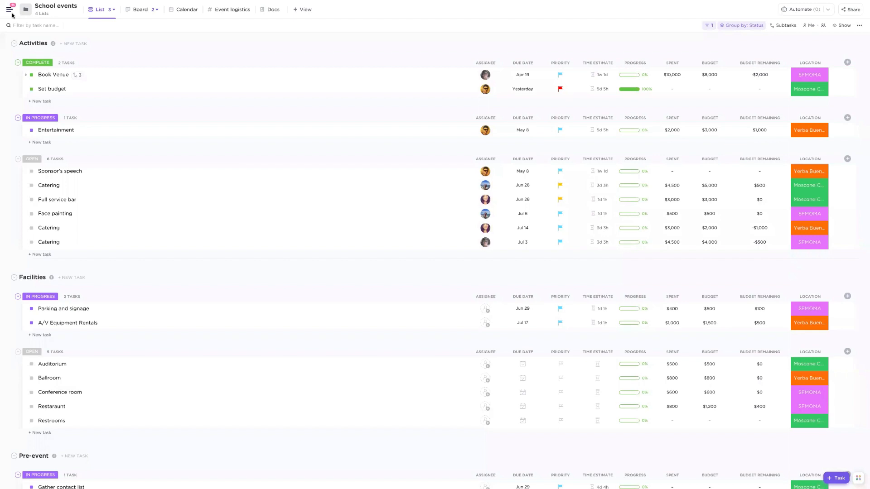
# - Keep the navigation sidebar open and look through the workspace settings menu
pyautogui.moveTo(8, 10)
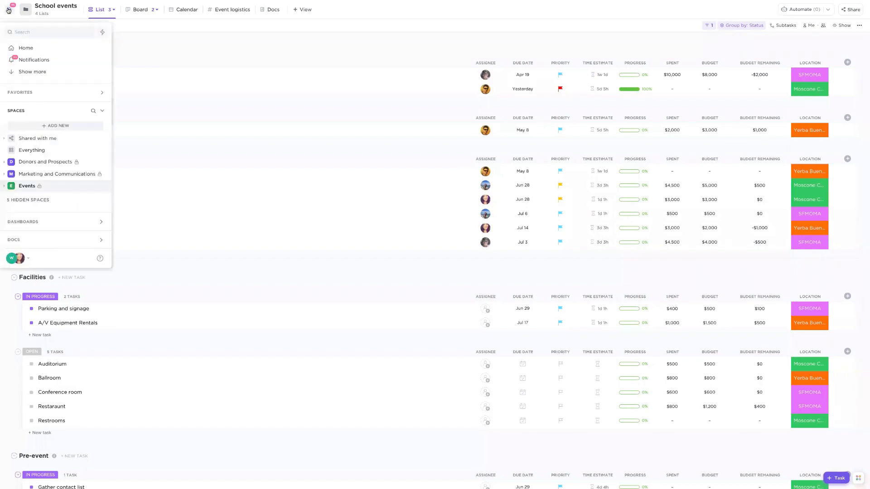
pyautogui.click(8, 10)
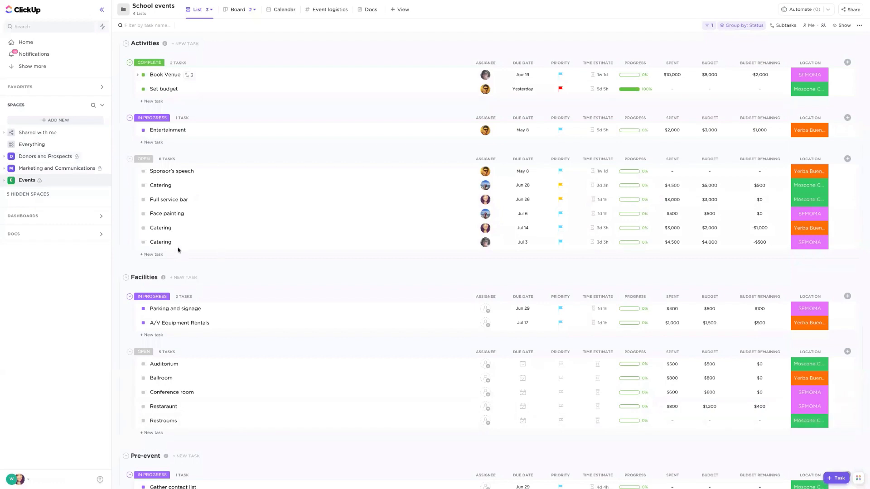
pyautogui.click(11, 481)
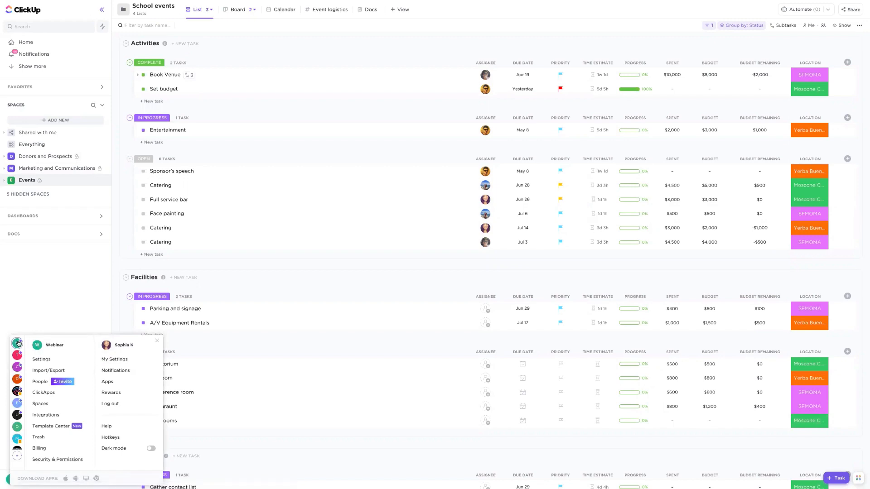
pyautogui.click(27, 324)
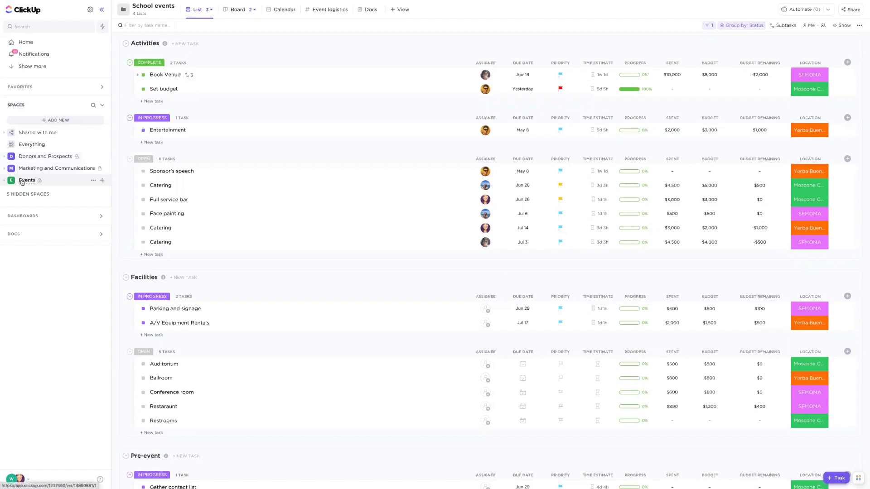
# - Expand the Donors and Prospects space and its Donor Recognition folder to show the lists inside
pyautogui.click(4, 155)
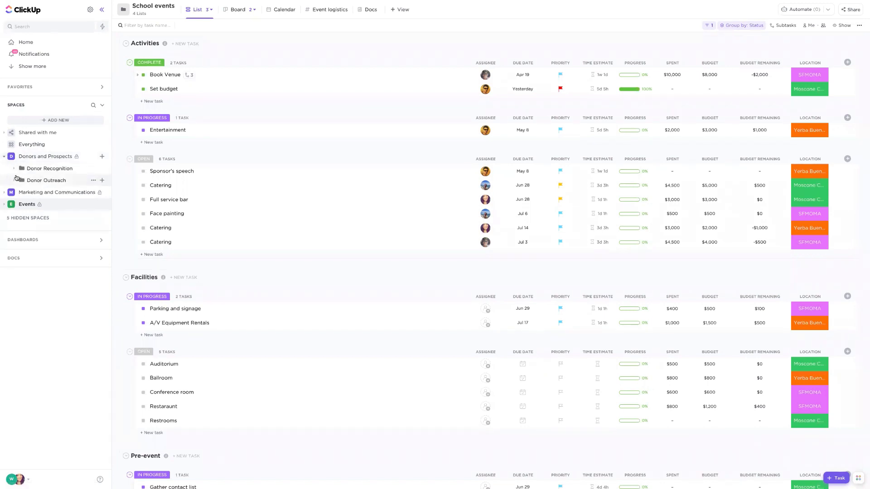
pyautogui.click(14, 169)
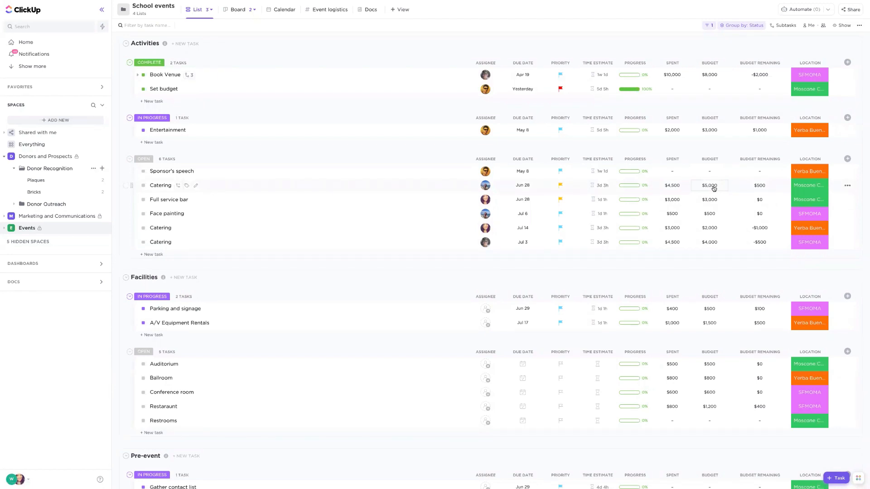
# - View the available location options for the Sponsor's speech task without changing its location
pyautogui.click(802, 175)
pyautogui.click(803, 174)
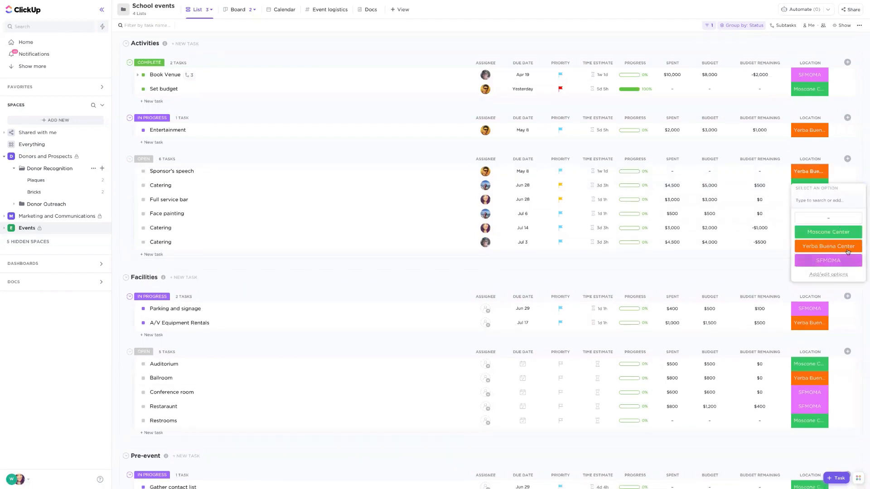
pyautogui.press('Escape')
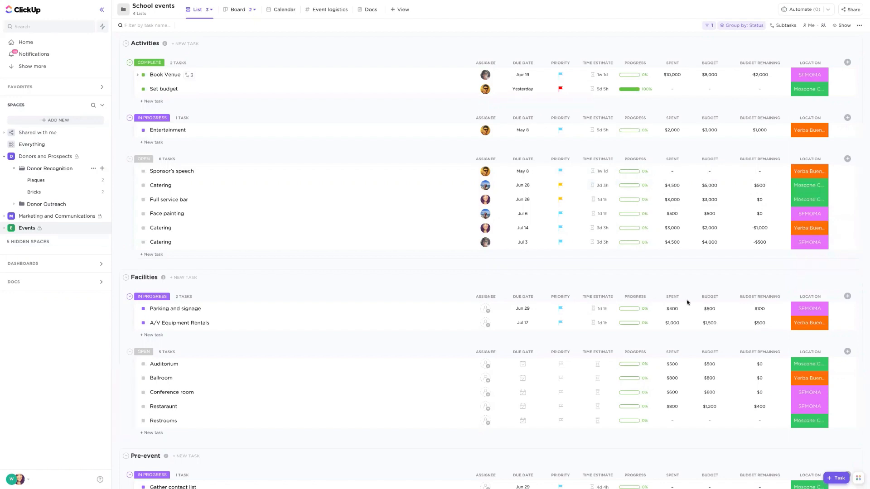
# - Open the Donor Recognition folder in the Donors and Prospects space
pyautogui.click(5, 156)
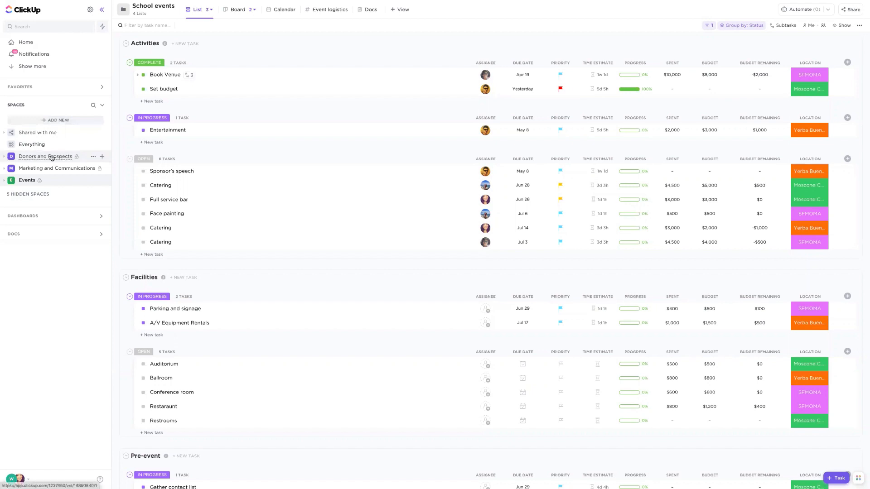
pyautogui.click(5, 156)
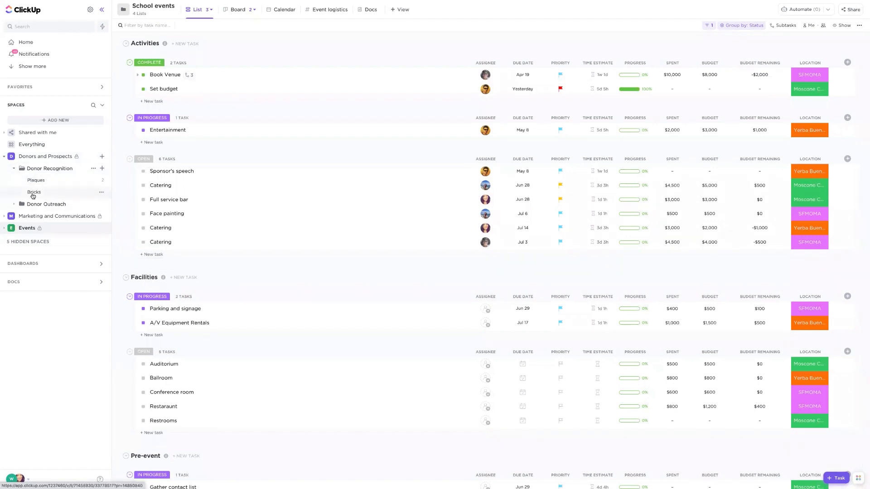
pyautogui.click(39, 169)
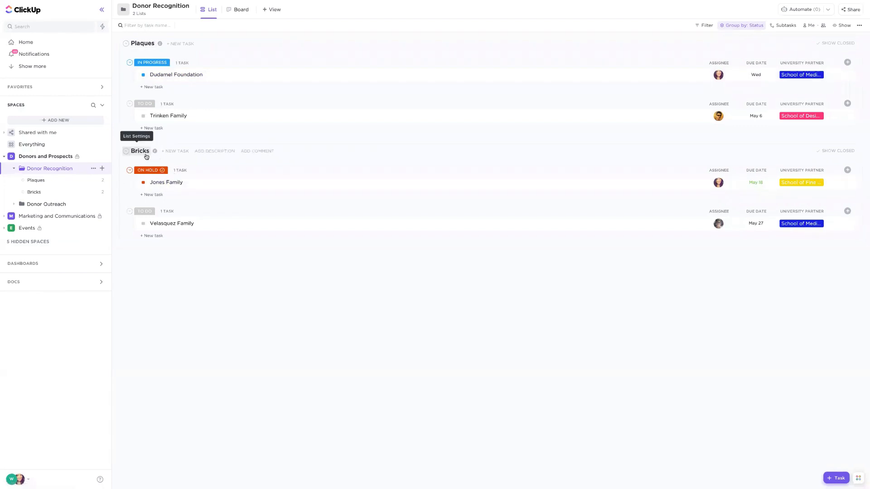
# - Switch the Dudamel Foundation plaque task's status to Waiting On and back to In Progress
pyautogui.click(144, 75)
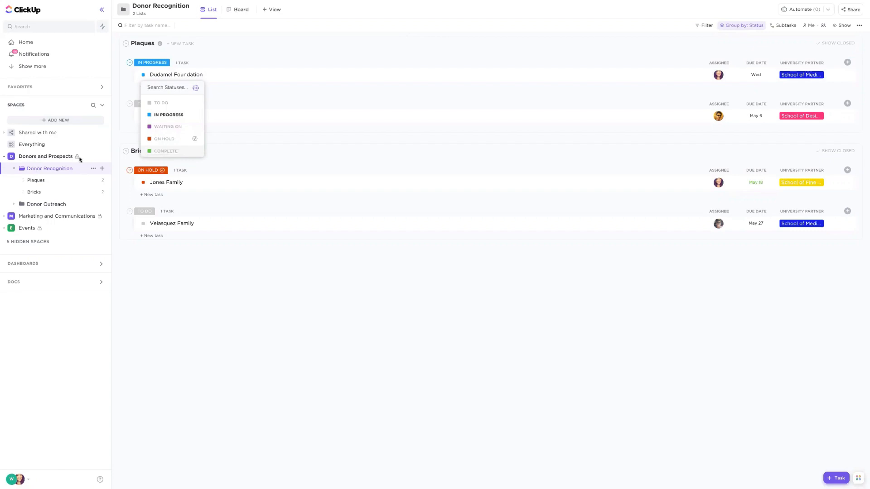
pyautogui.click(171, 113)
pyautogui.click(143, 75)
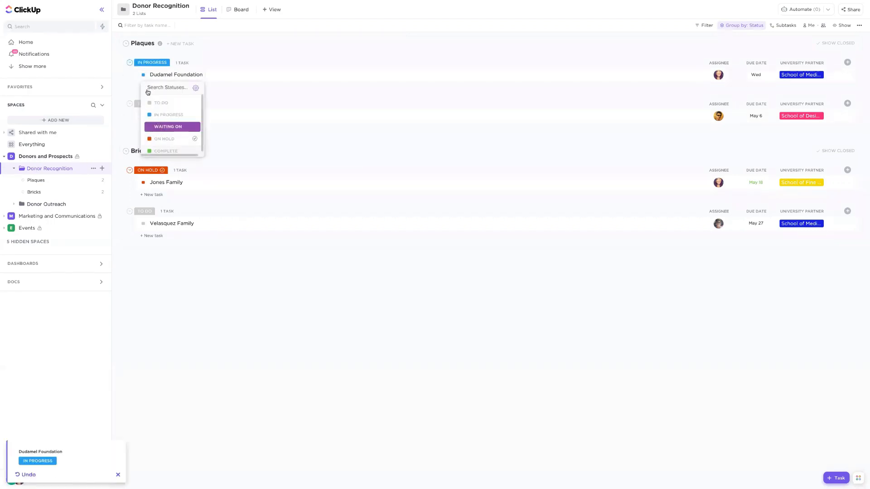
pyautogui.click(167, 126)
pyautogui.click(143, 76)
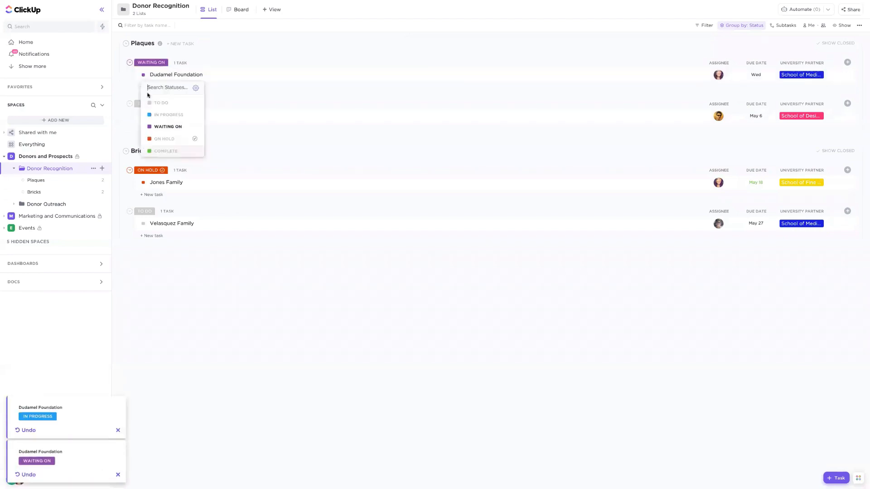
pyautogui.click(163, 117)
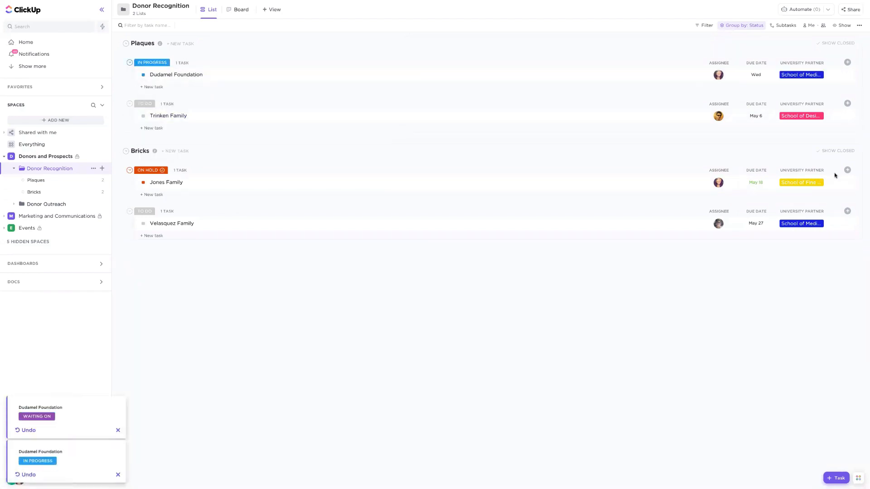
# - Add School of Design as a second University Partner for the Dudamel Foundation plaque task
pyautogui.click(798, 80)
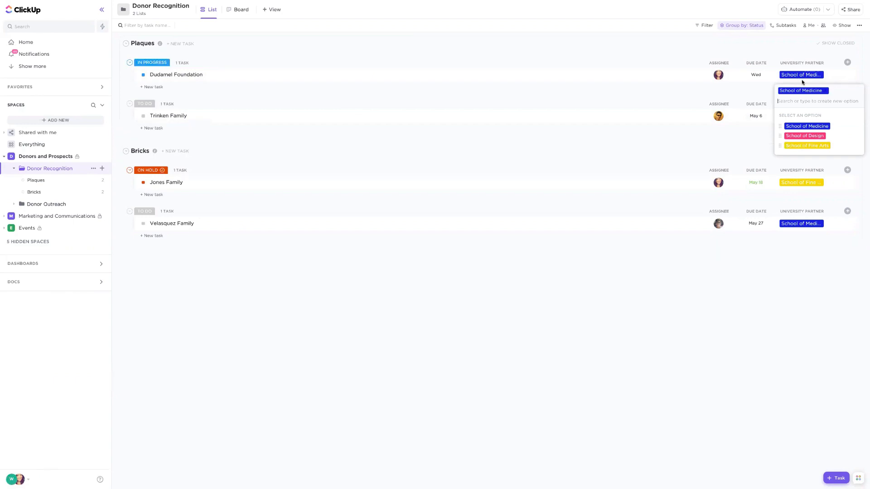
pyautogui.click(814, 137)
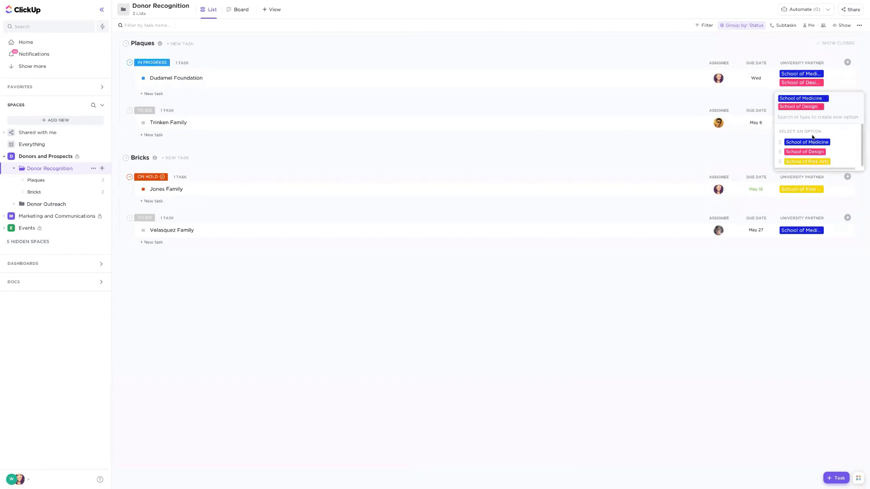
pyautogui.click(786, 54)
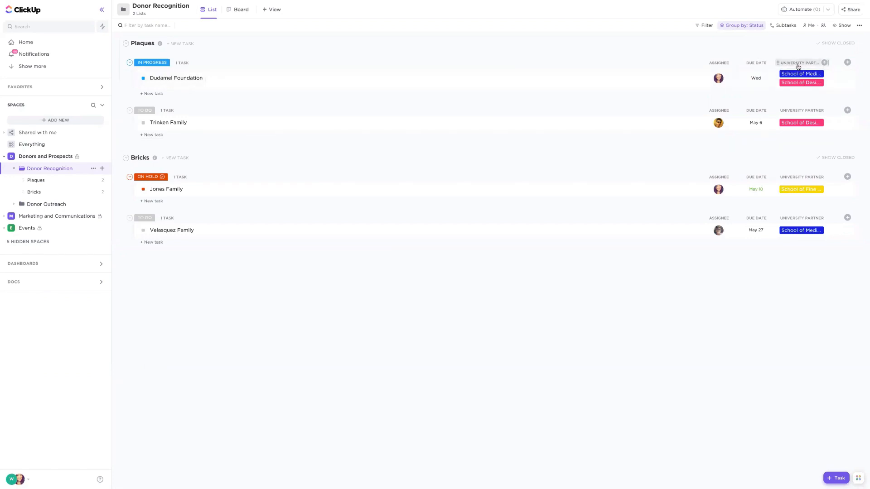
# - Group the Donor Recognition list by the University Partner custom field and revert to the saved view
pyautogui.click(747, 25)
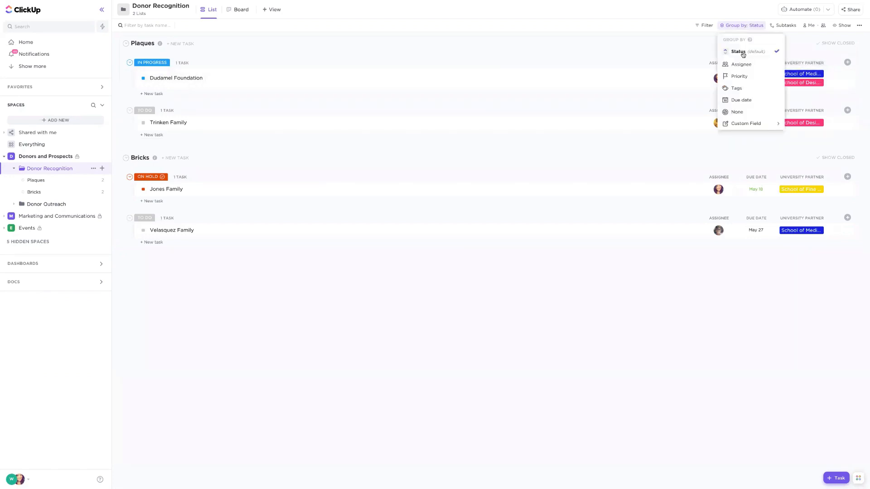
pyautogui.moveTo(754, 122)
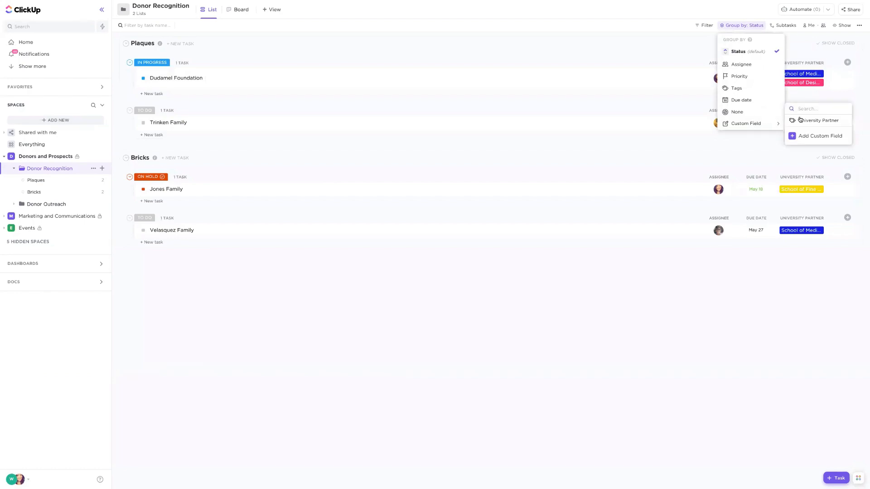
pyautogui.click(818, 120)
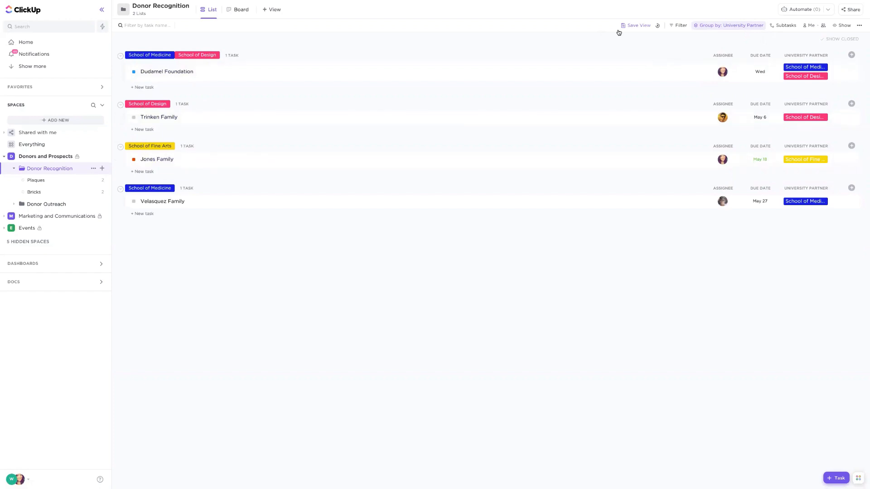
pyautogui.click(658, 25)
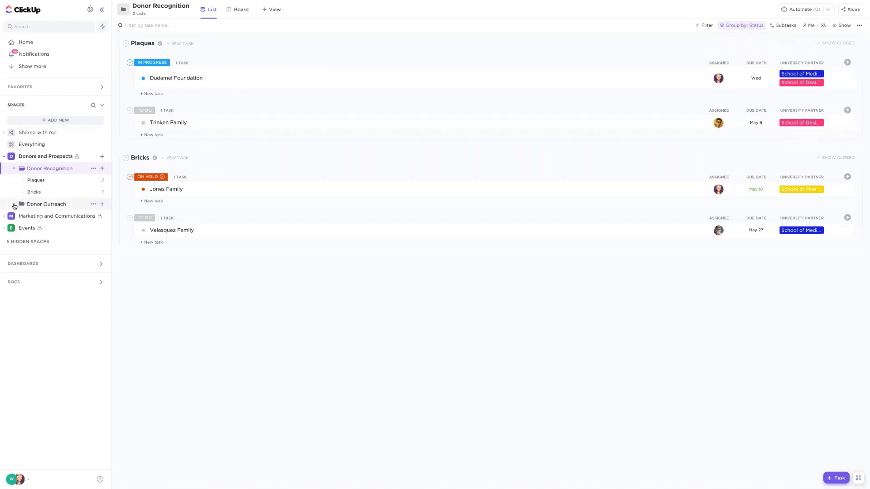
# - Open the Donor Outreach folder and view the due-date and assignee choices of the Current Donors tasks
pyautogui.click(46, 204)
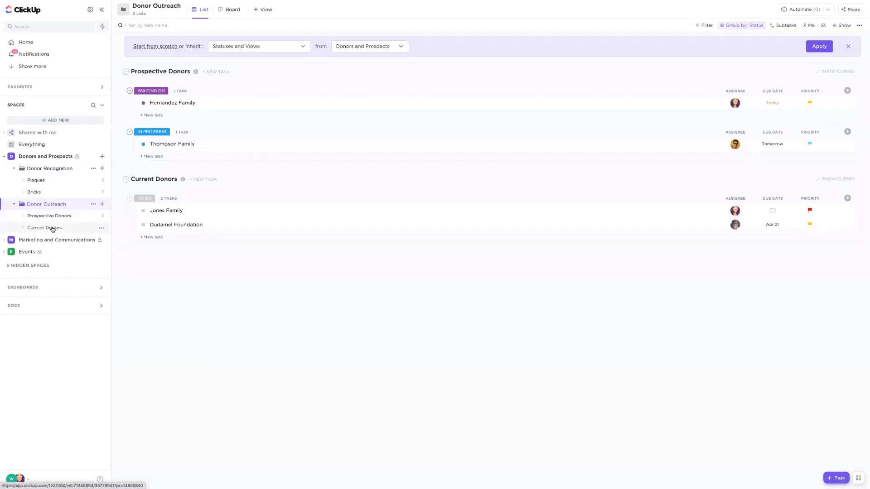
pyautogui.click(773, 212)
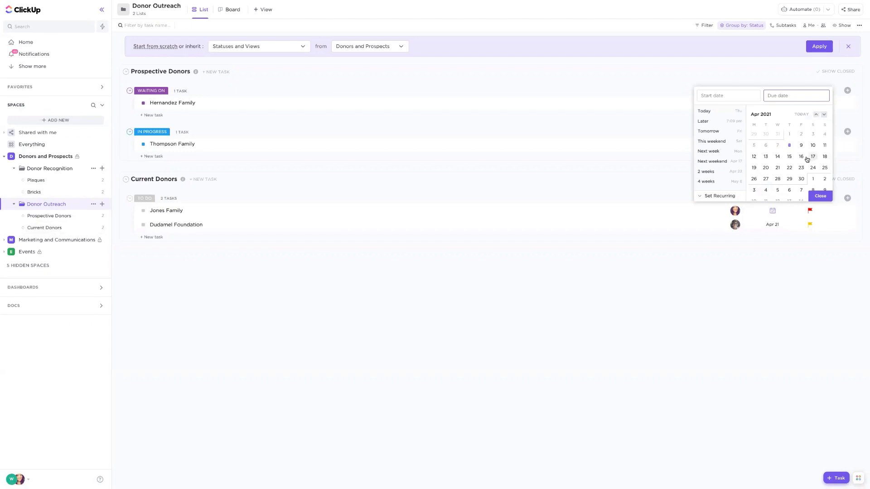
pyautogui.click(780, 252)
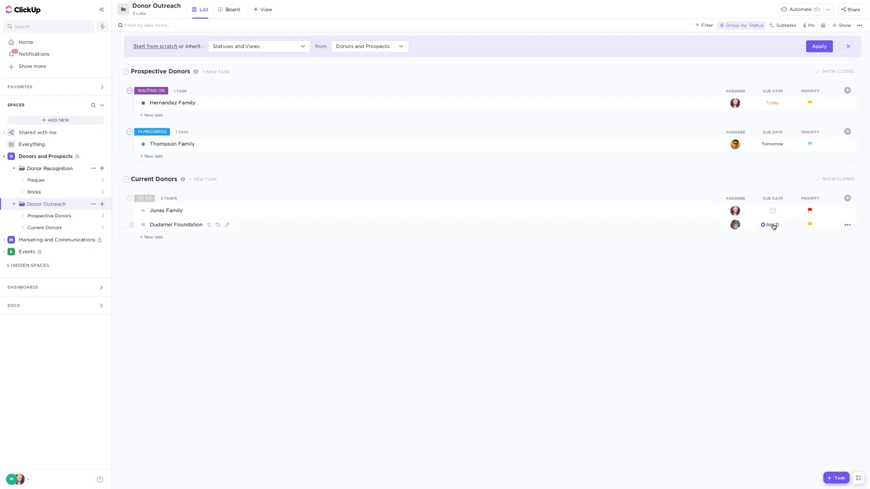
pyautogui.click(733, 226)
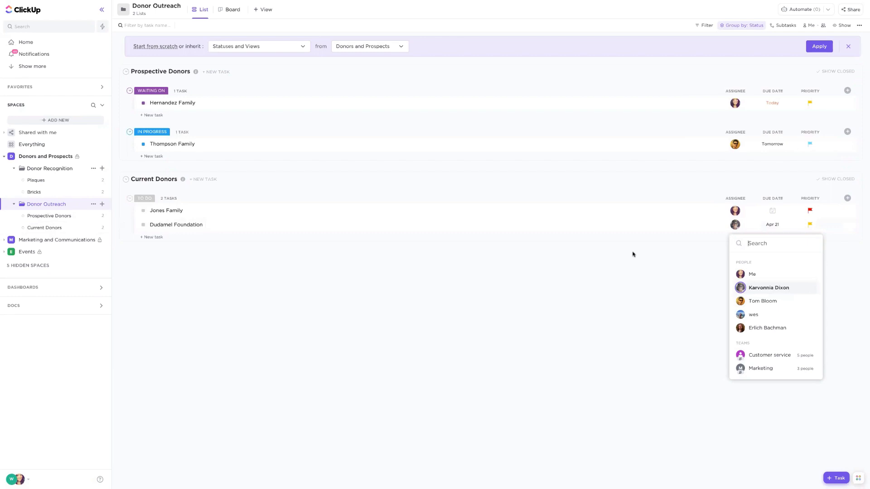
pyautogui.click(678, 267)
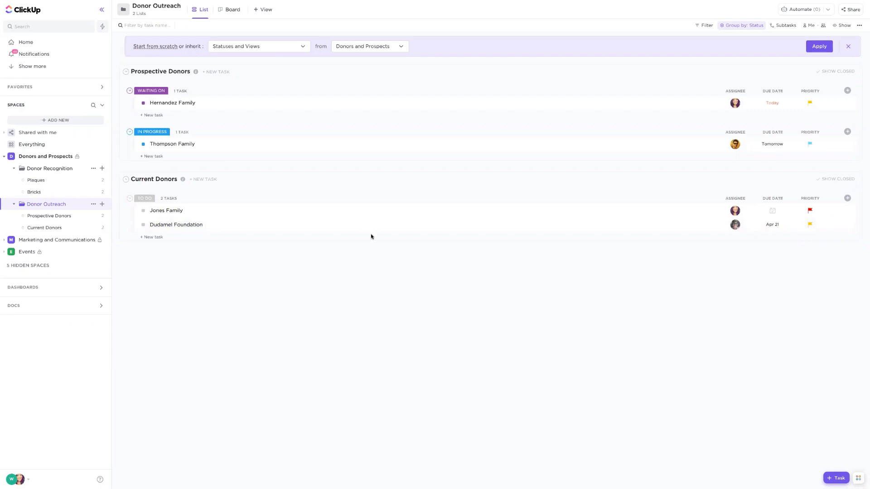
# - Open the urgent-priority task in Current Donors and set its due date to 5/31/2021
pyautogui.click(171, 213)
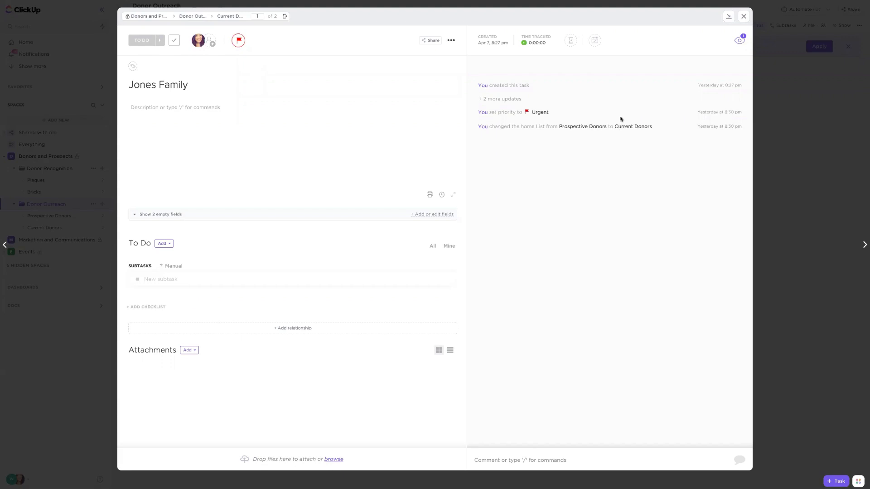
pyautogui.moveTo(636, 59)
pyautogui.click(598, 43)
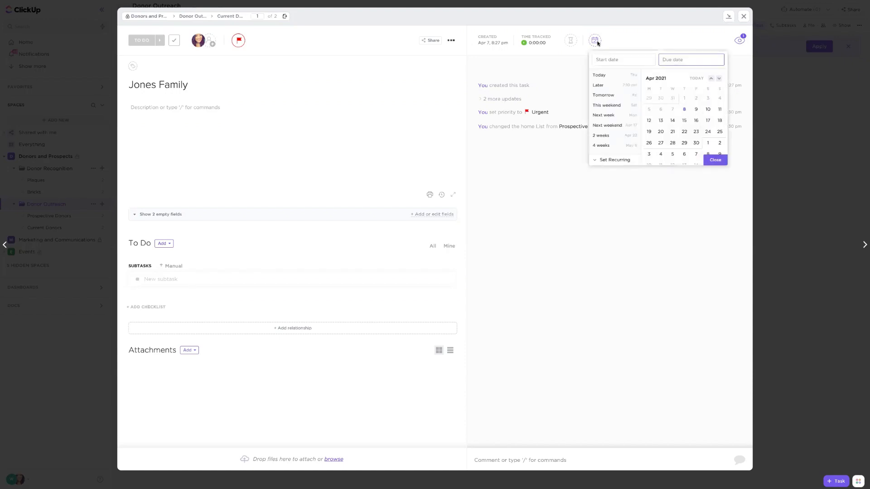
pyautogui.click(718, 79)
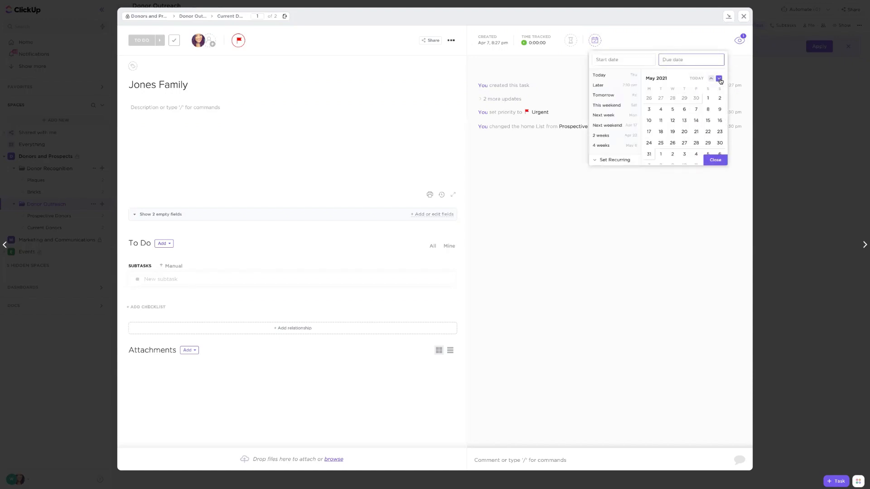
pyautogui.click(649, 154)
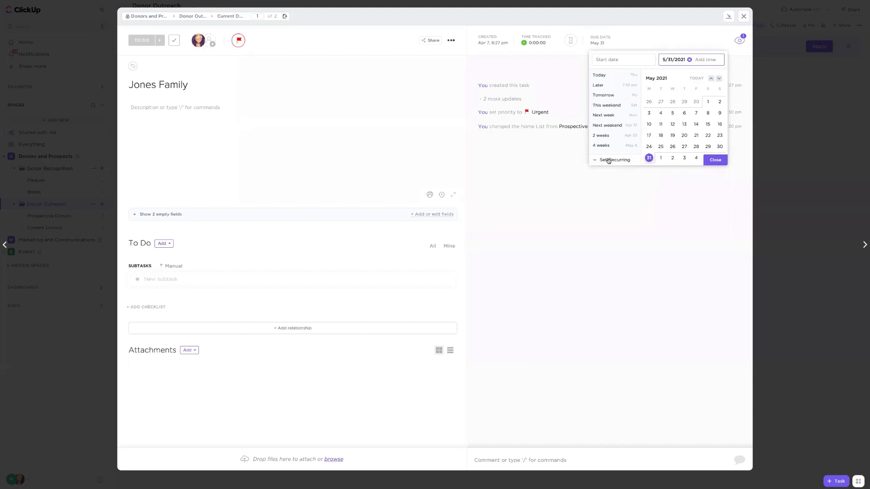
# - Make the task recur yearly on schedule and save the recurrence settings
pyautogui.click(608, 160)
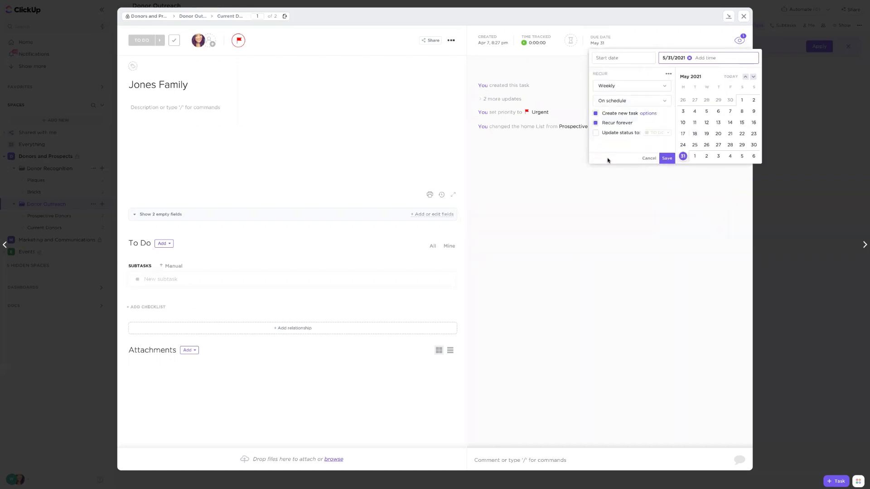
pyautogui.click(661, 87)
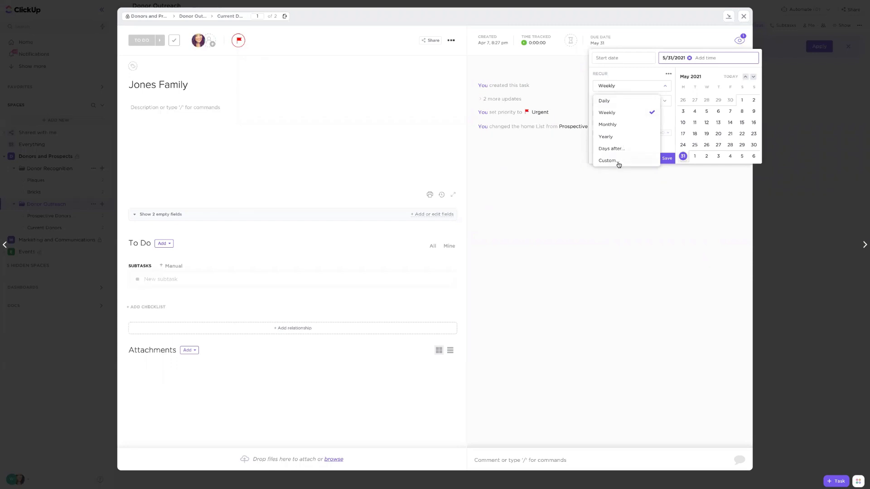
pyautogui.click(604, 138)
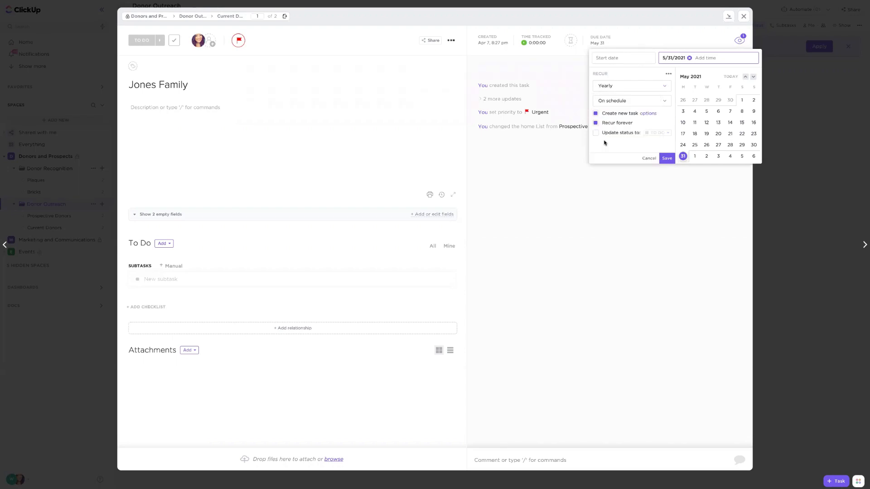
pyautogui.click(595, 113)
pyautogui.click(596, 114)
pyautogui.click(666, 158)
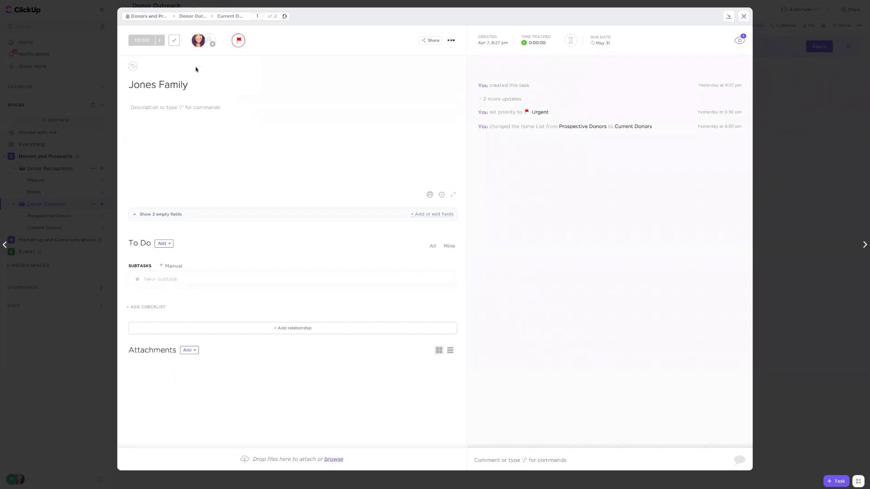
# - Mark the open recurring task complete, move it back to To Do, and close the task
pyautogui.click(175, 41)
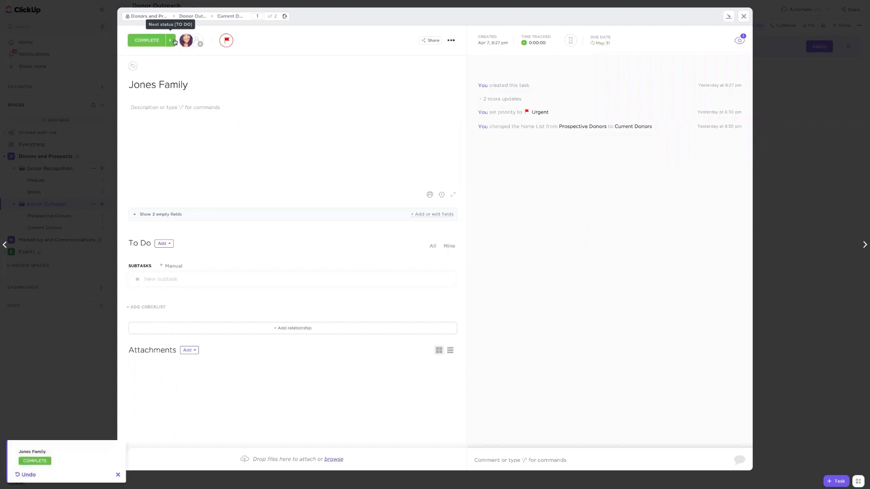
pyautogui.click(174, 42)
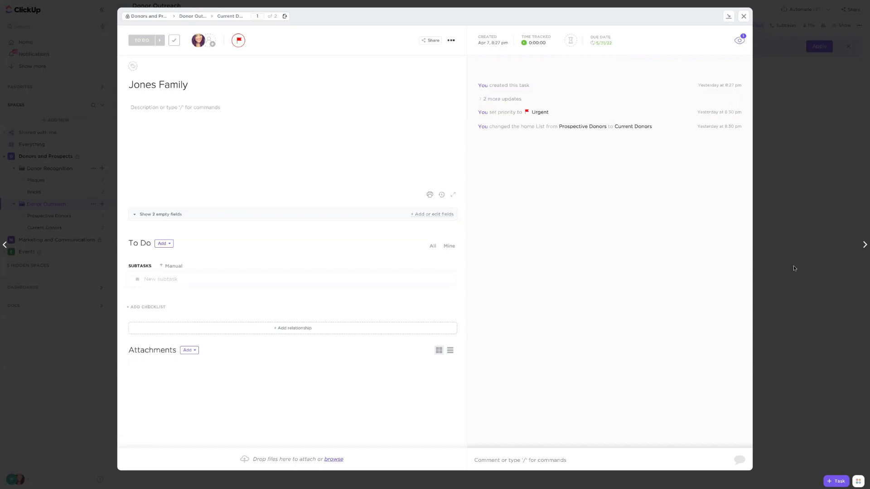
pyautogui.click(784, 291)
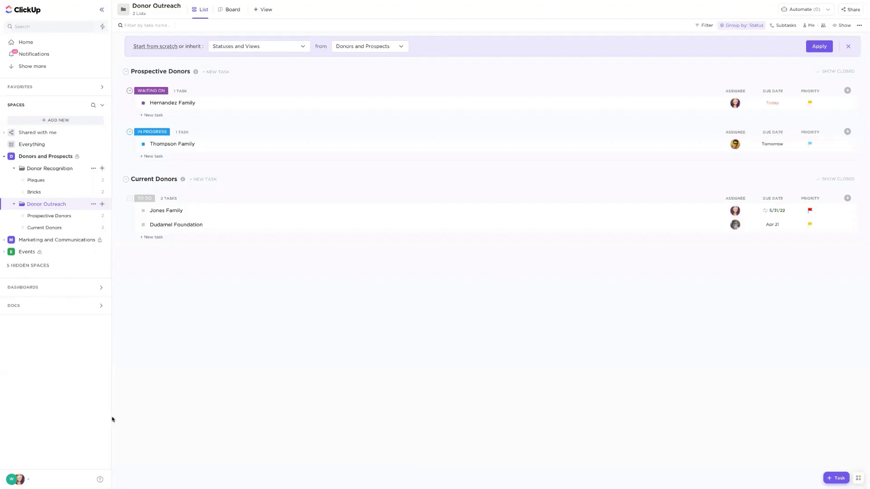
# - Open the workspace's Email integration settings and examine the connected account's sender name and sending permissions
pyautogui.click(12, 481)
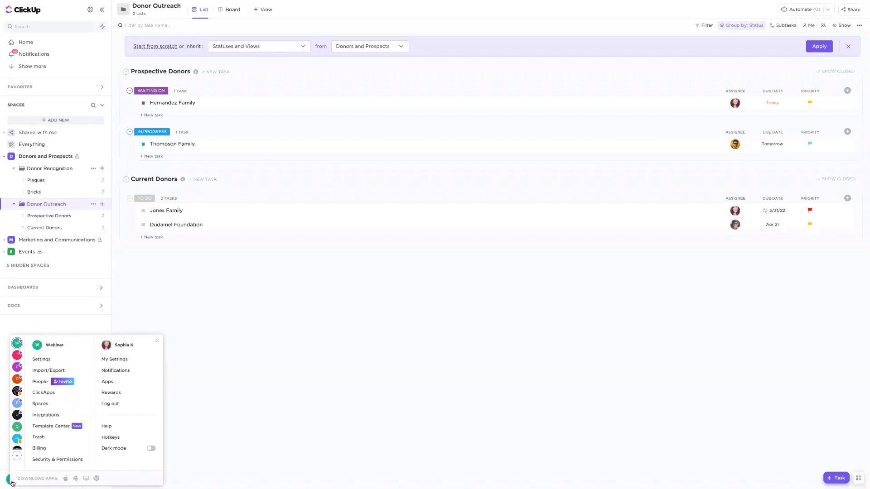
pyautogui.click(37, 415)
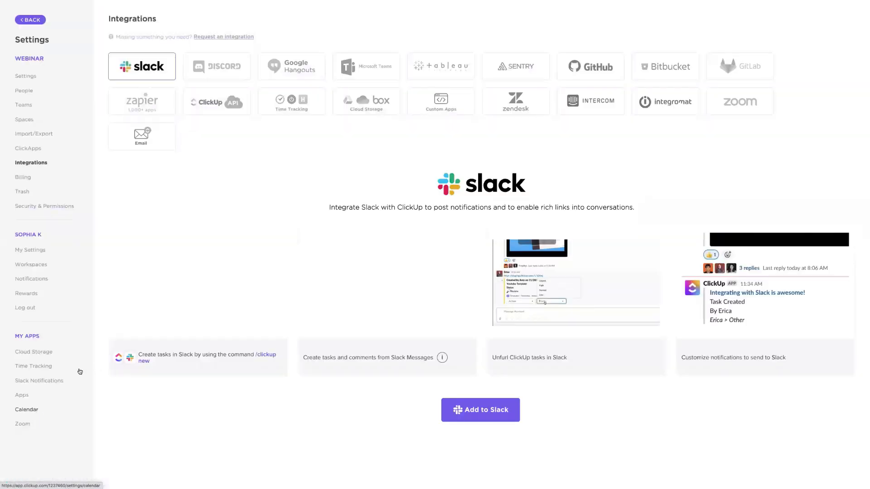
pyautogui.click(160, 143)
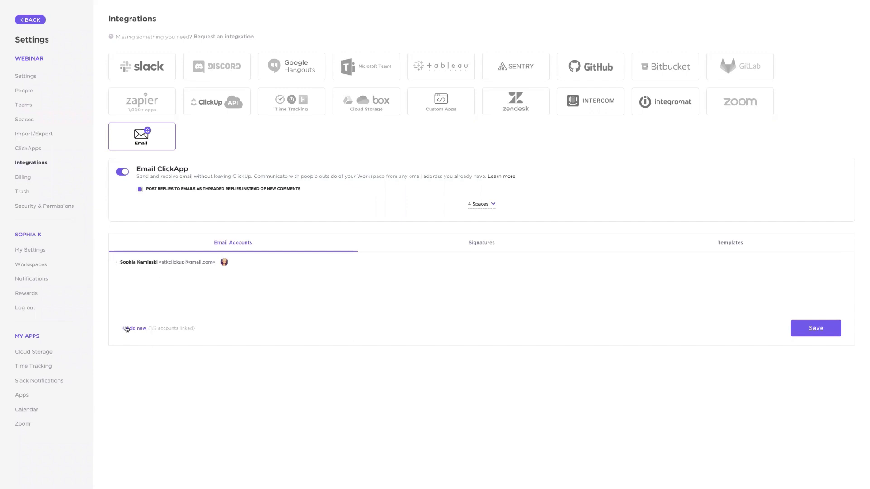
pyautogui.click(120, 263)
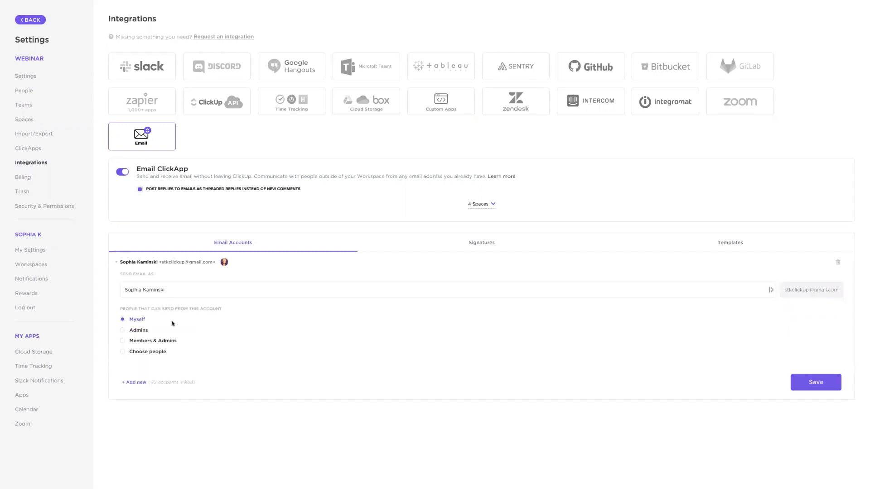
pyautogui.moveTo(181, 290); pyautogui.dragTo(118, 290)
# - View the saved email signature in rich text and HTML modes, ending with the HTML preview
pyautogui.click(470, 244)
pyautogui.click(703, 281)
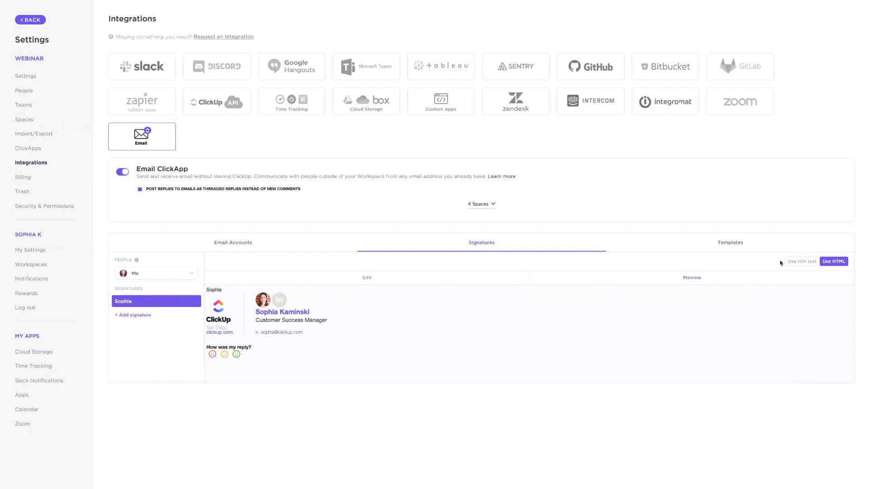
pyautogui.click(802, 263)
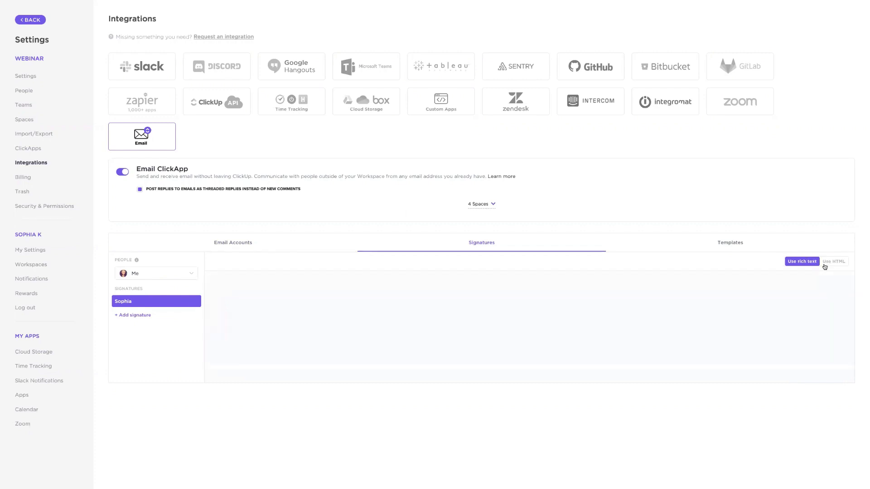
pyautogui.click(833, 262)
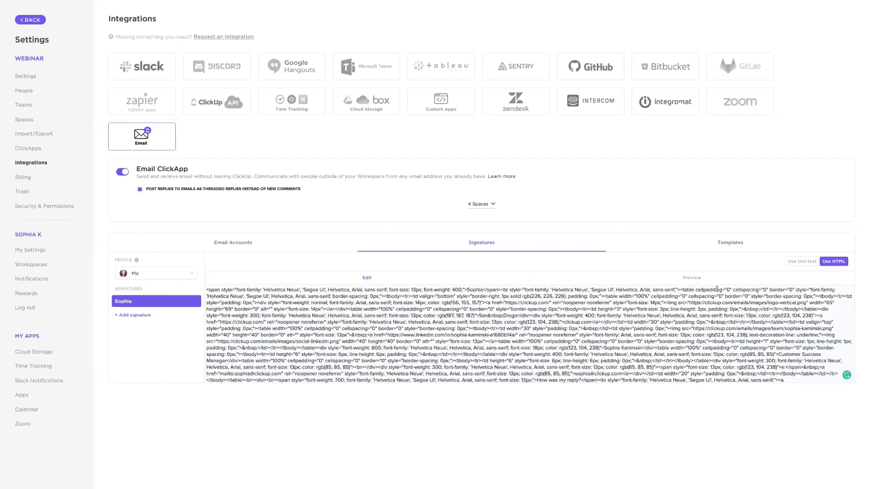
pyautogui.click(703, 279)
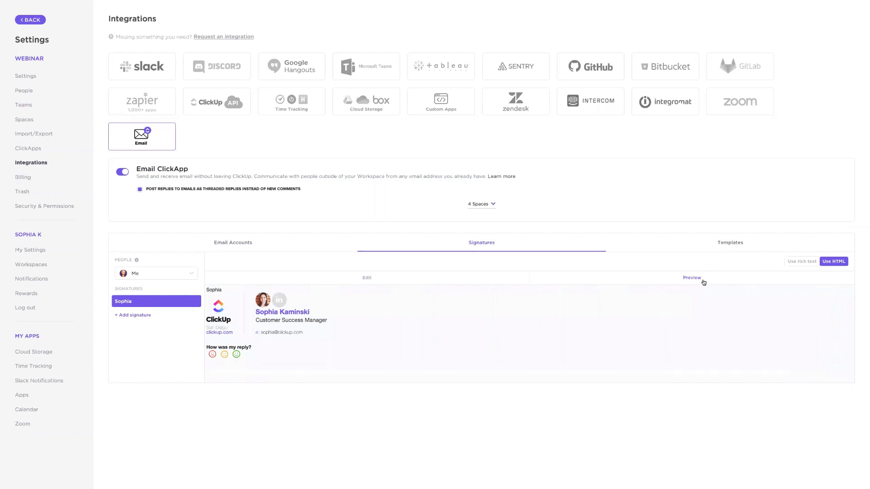
# - View the email templates and the fields of a blank new template, and close it without creating one
pyautogui.click(734, 241)
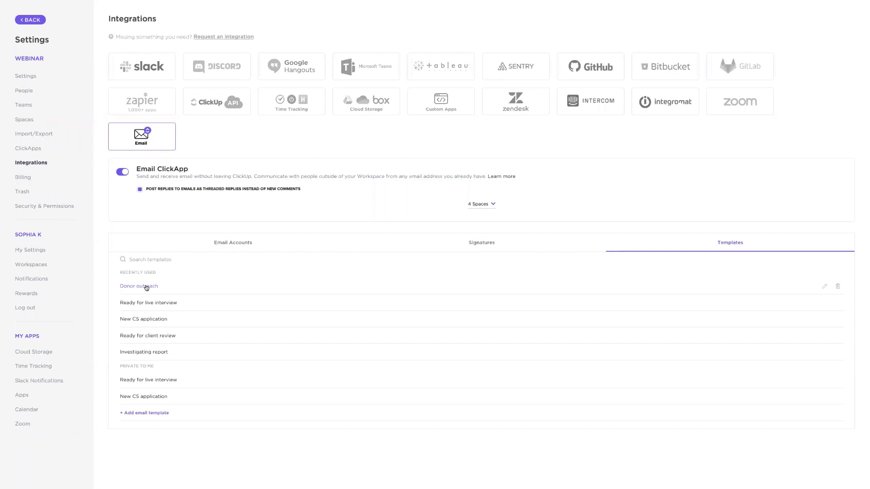
pyautogui.click(139, 414)
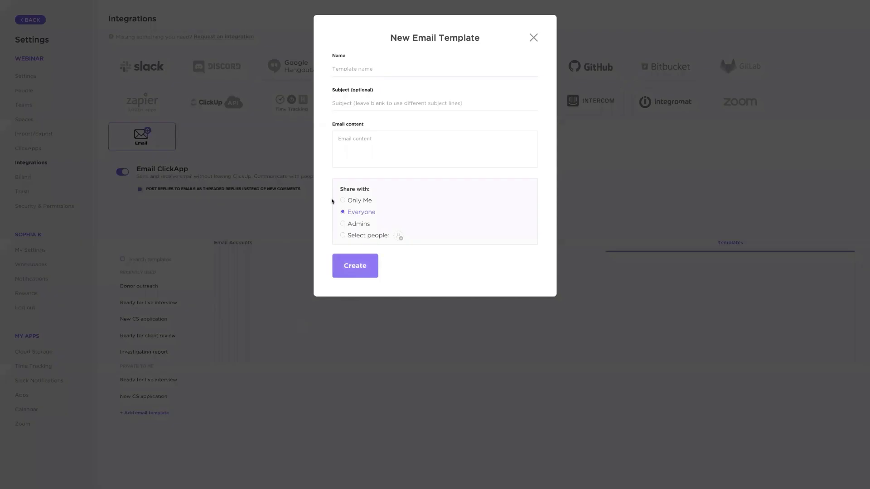
pyautogui.click(392, 153)
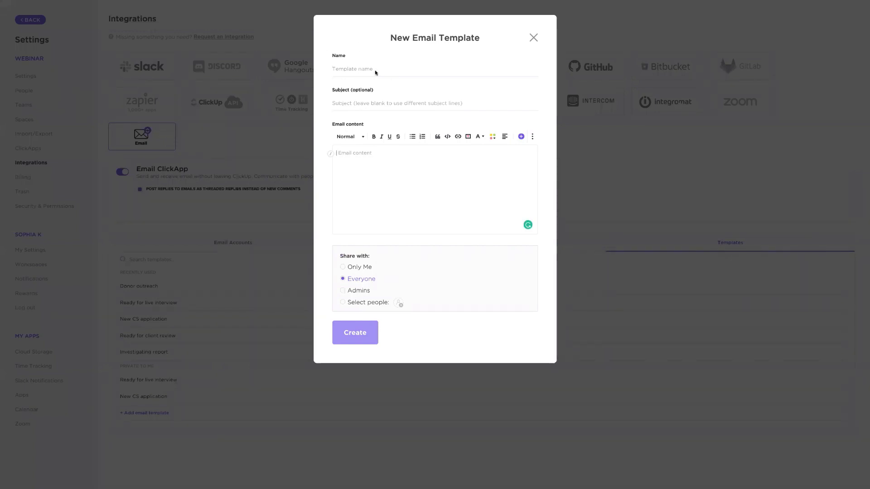
pyautogui.click(348, 104)
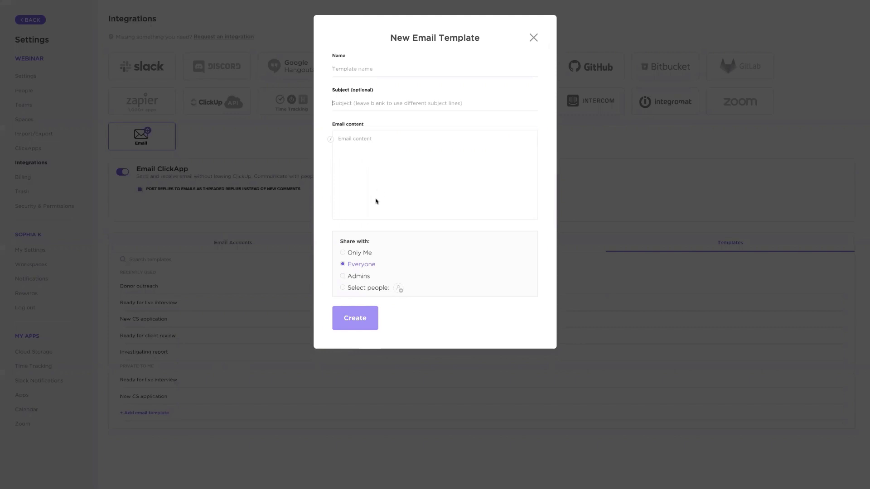
pyautogui.click(535, 38)
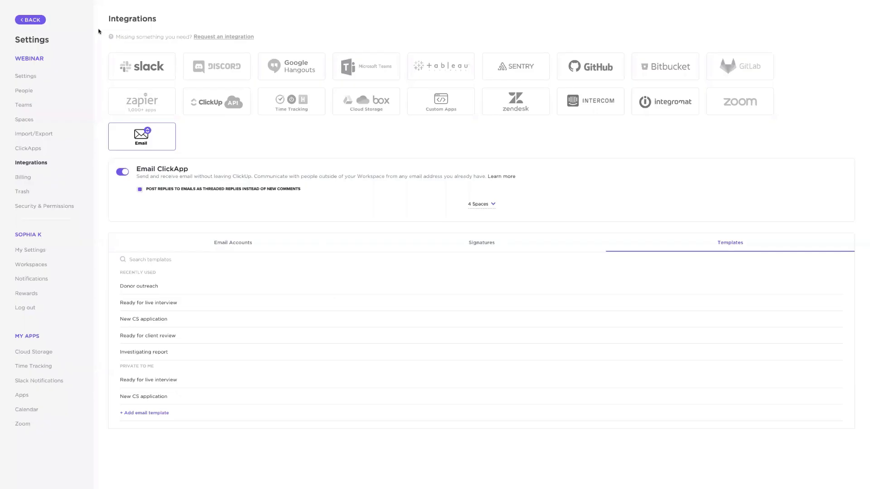
# - Return to the Donor Outreach folder, open the urgent-priority task in Current Donors, and start composing an email from it
pyautogui.click(43, 22)
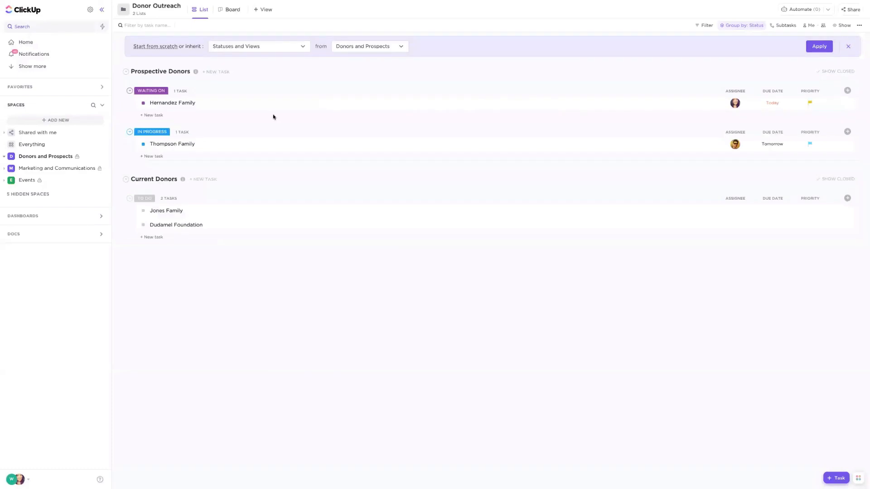
pyautogui.click(163, 211)
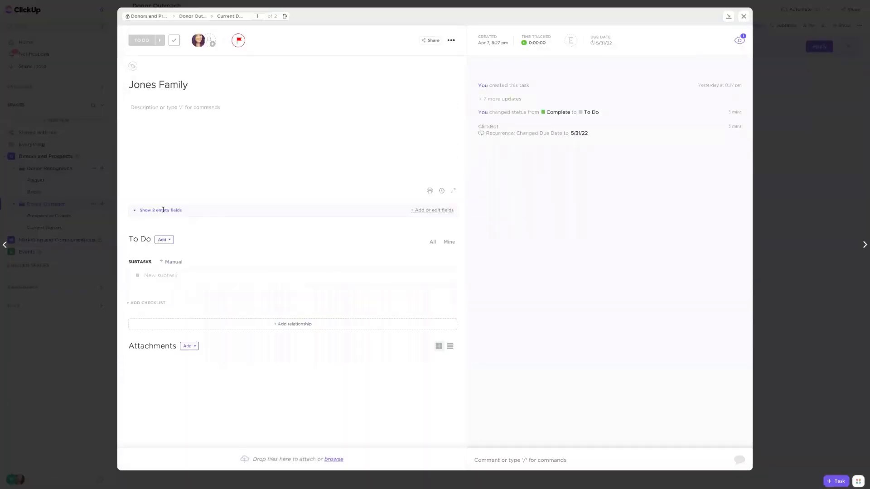
pyautogui.click(515, 458)
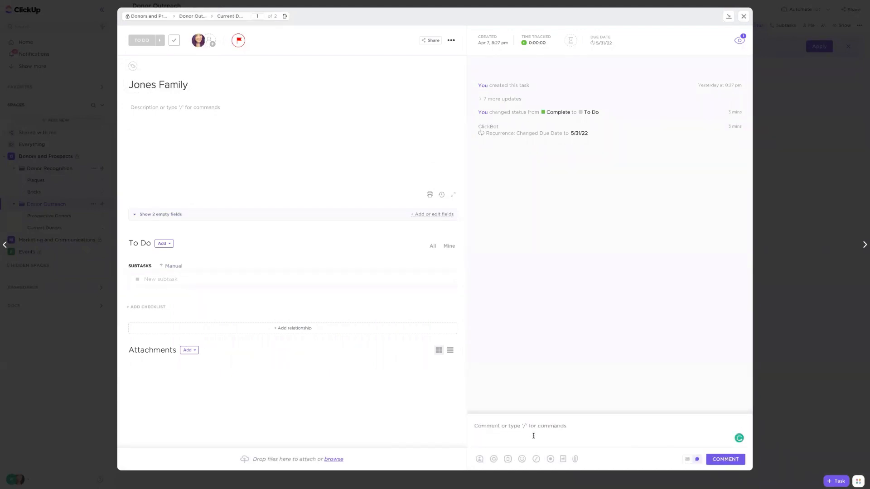
pyautogui.click(686, 460)
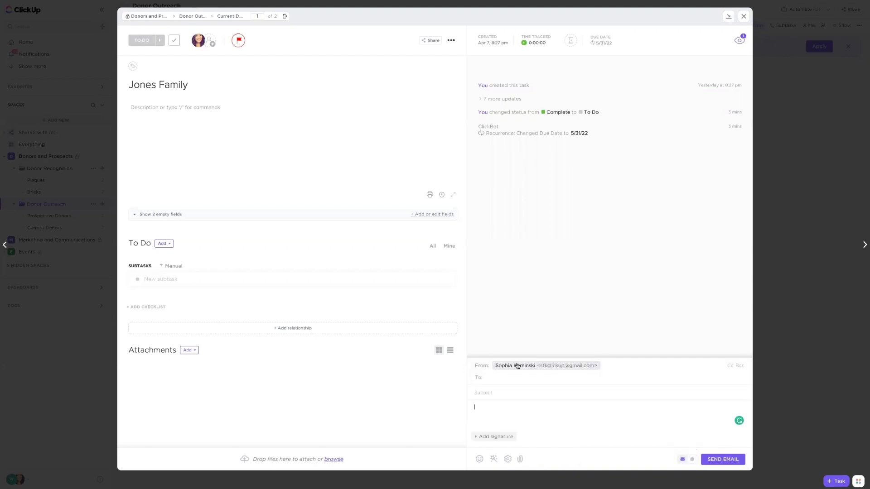
# - Address the email to the recipient's e-mail address, accepting the matching suggestion
pyautogui.click(502, 377)
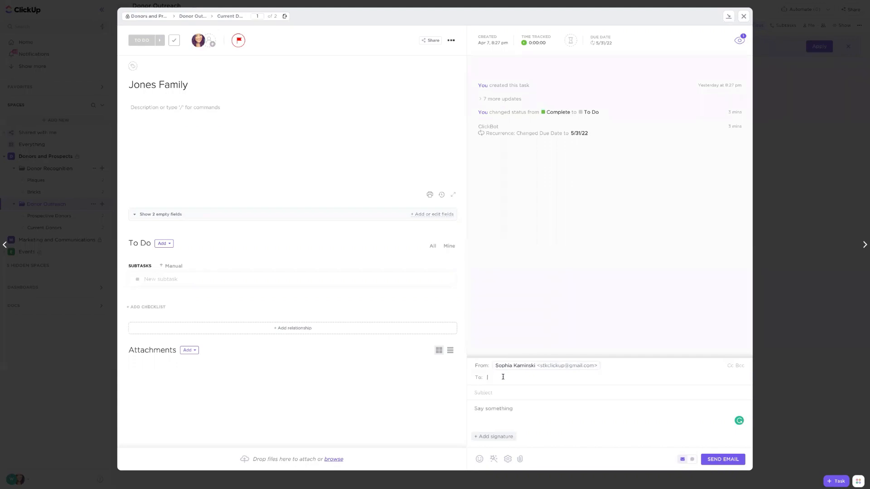
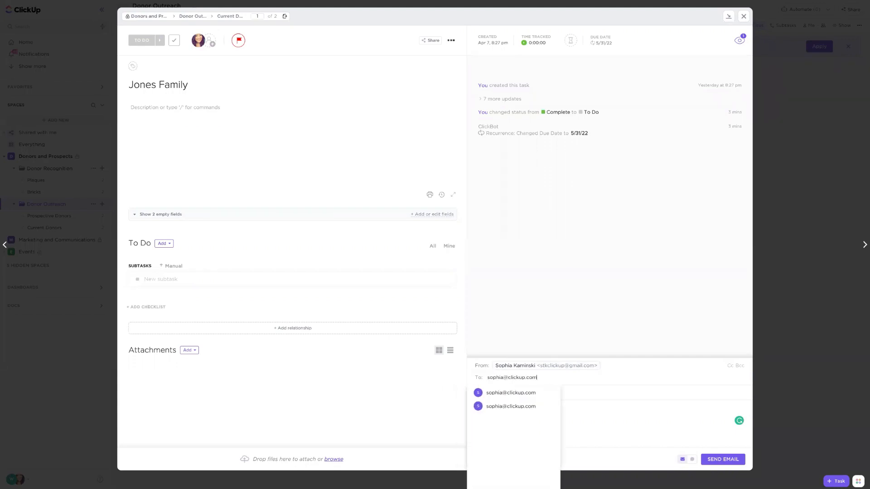
pyautogui.click(505, 393)
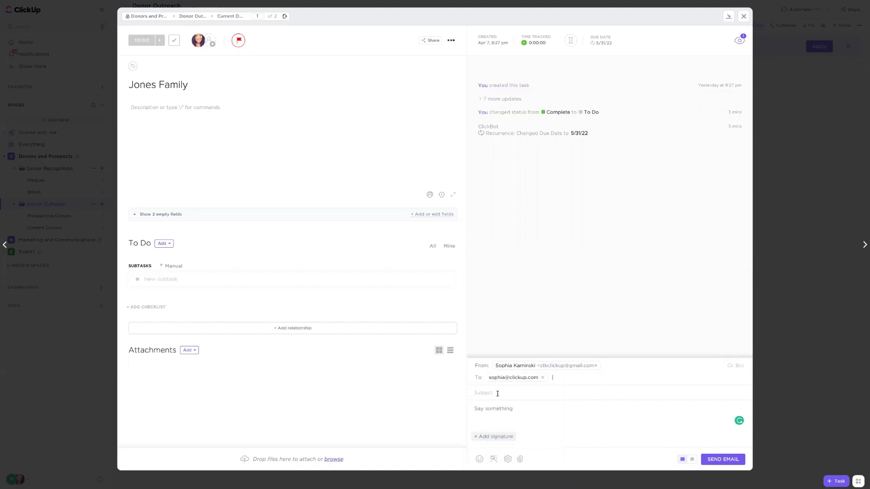
# - Write "Hi there!" in the email body, insert the Donor outreach template below it, and remove the extra blank line
pyautogui.click(517, 417)
pyautogui.write('Hi there!')
pyautogui.press('Return')
pyautogui.click(490, 459)
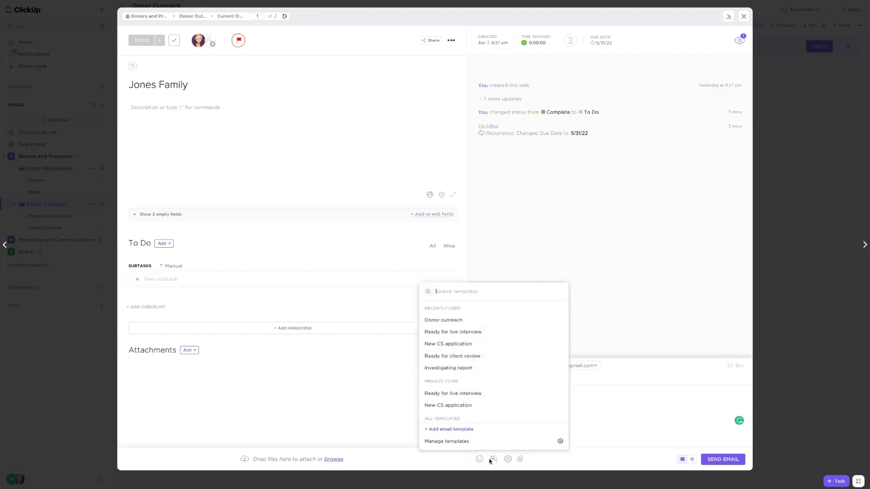
pyautogui.click(455, 321)
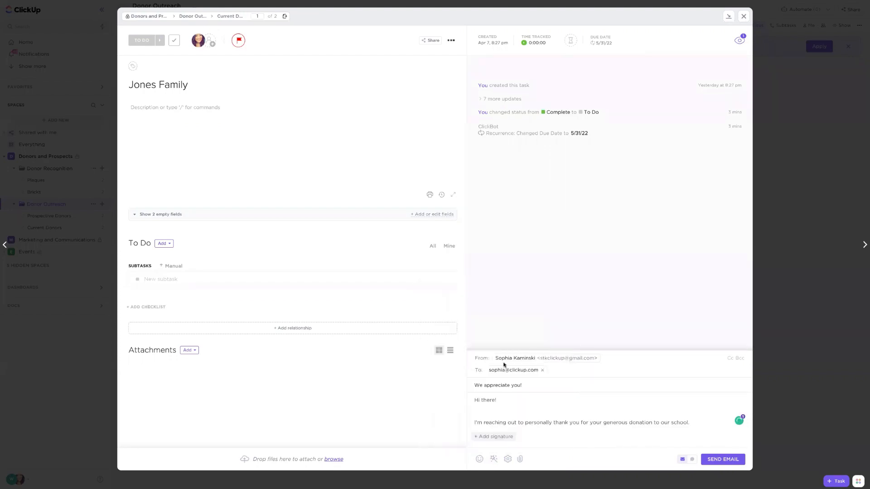
pyautogui.press('BackSpace')
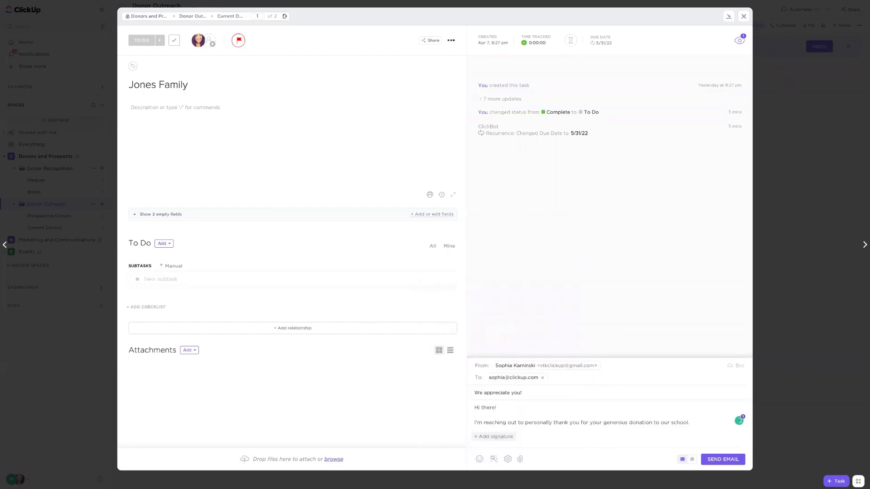
# - Add the saved signature and the closing line "Thanks!" above it, and send the email
pyautogui.click(495, 438)
pyautogui.click(491, 458)
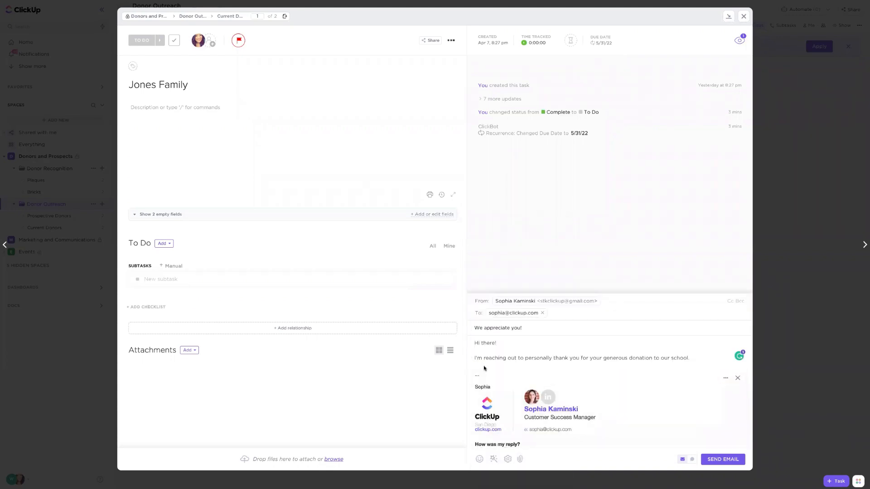
pyautogui.press('Return')
pyautogui.press('Return')
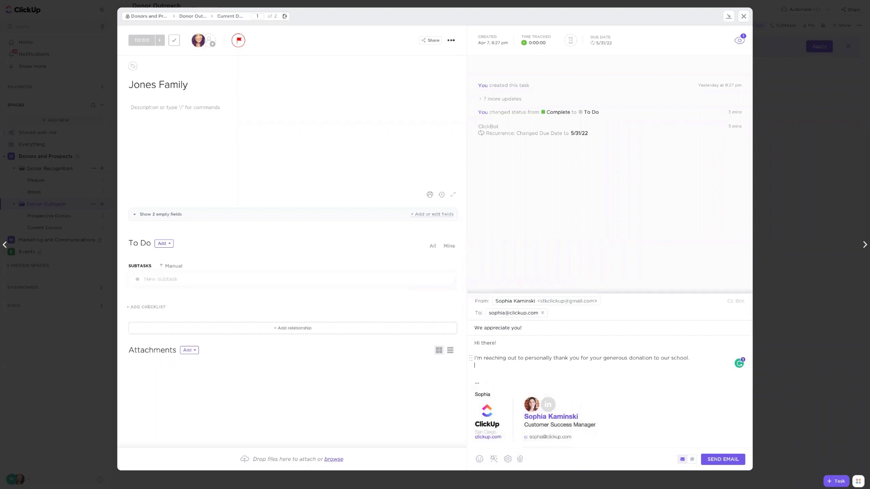
pyautogui.write('Thanks!')
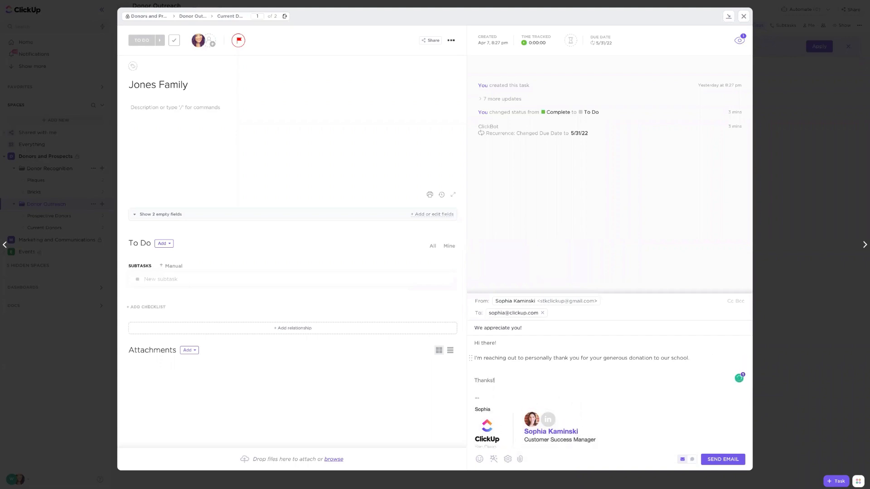
pyautogui.click(722, 460)
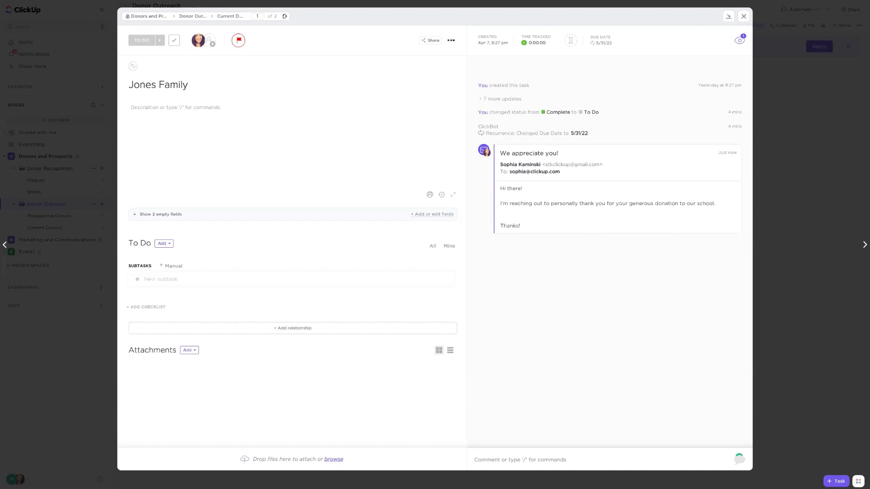
# - Draft a task comment mentioning the second listed colleague with the text "could you please reach out to this donor?"
pyautogui.click(508, 455)
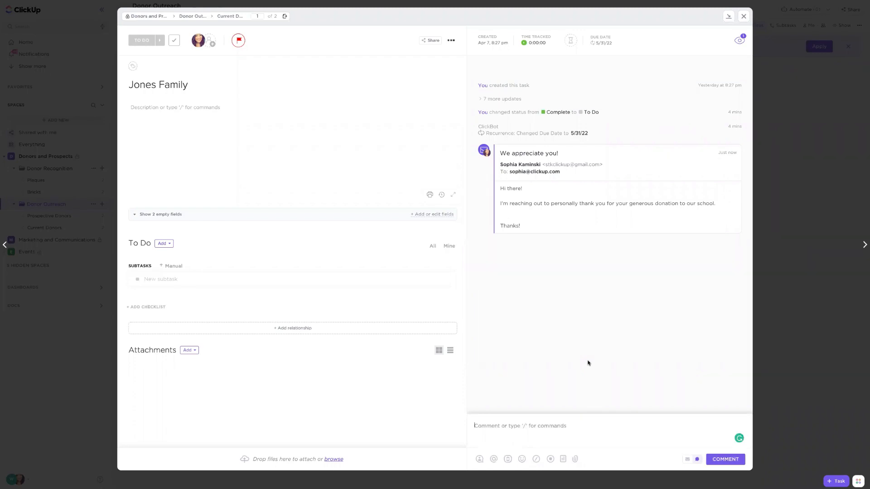
pyautogui.write('@')
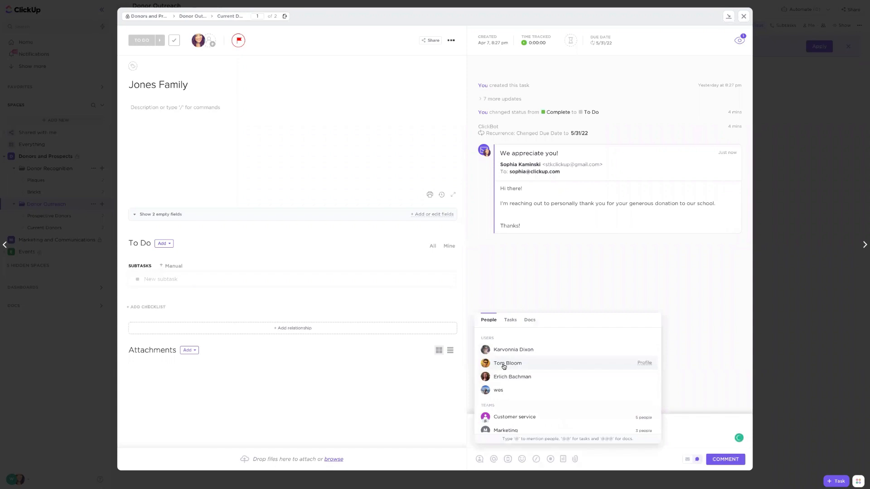
pyautogui.click(504, 365)
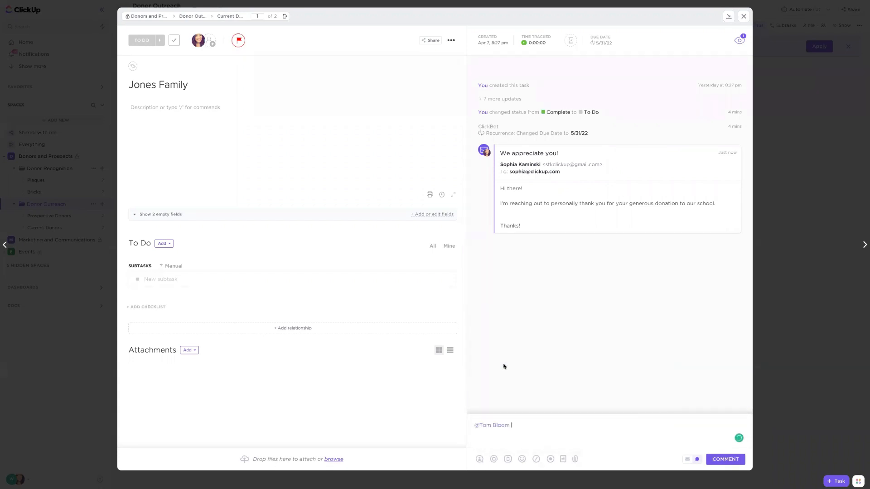
pyautogui.write('could you please reach out to this donor?')
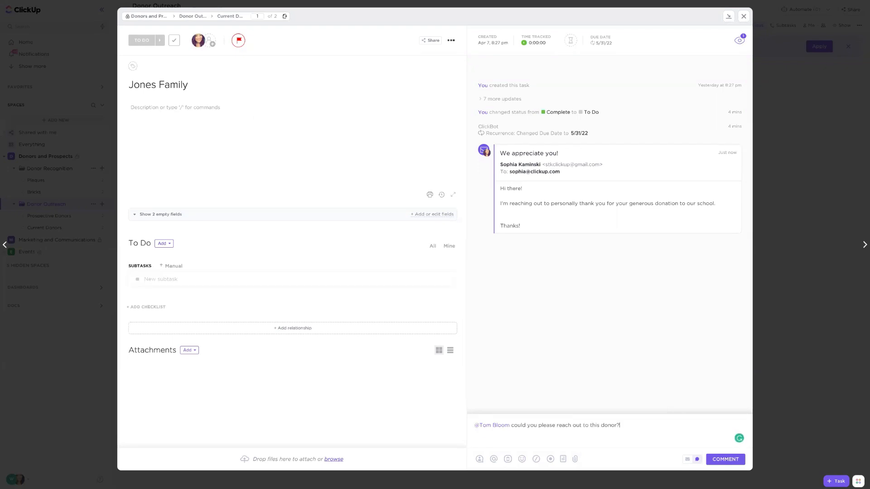
# - Post the drafted comment on the Jones Family task and add a thumbs-up reaction to it
pyautogui.click(574, 460)
pyautogui.click(726, 460)
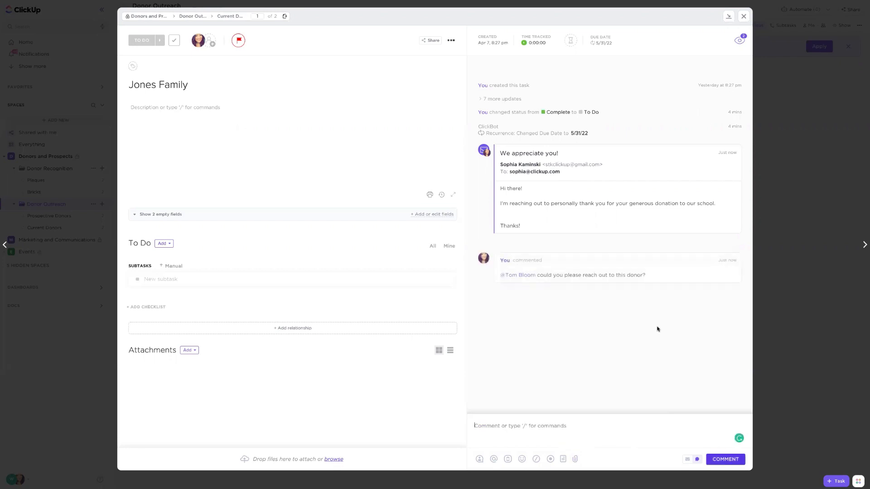
pyautogui.moveTo(610, 267)
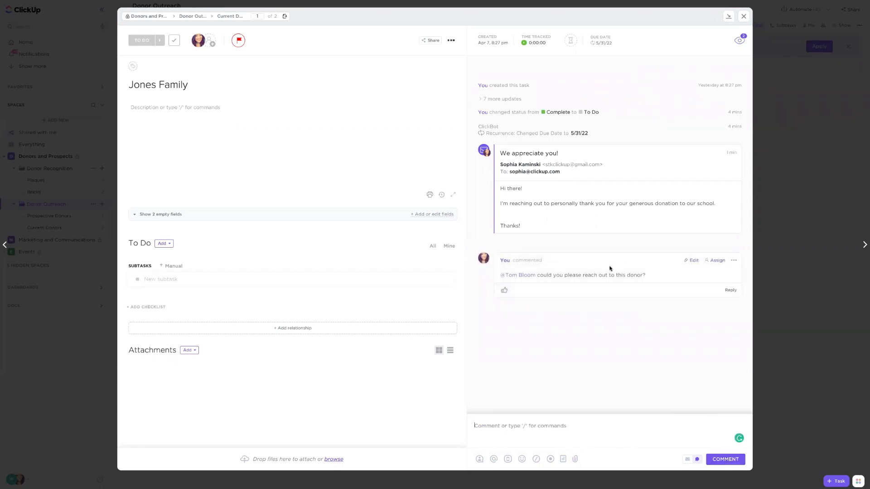
pyautogui.click(507, 290)
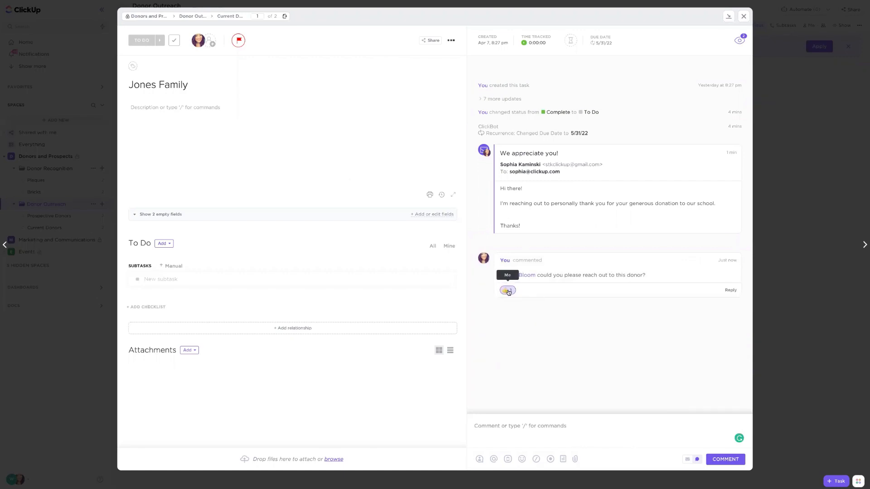
# - Post the threaded reply "segsegs" under the new comment and collapse the thread
pyautogui.click(685, 293)
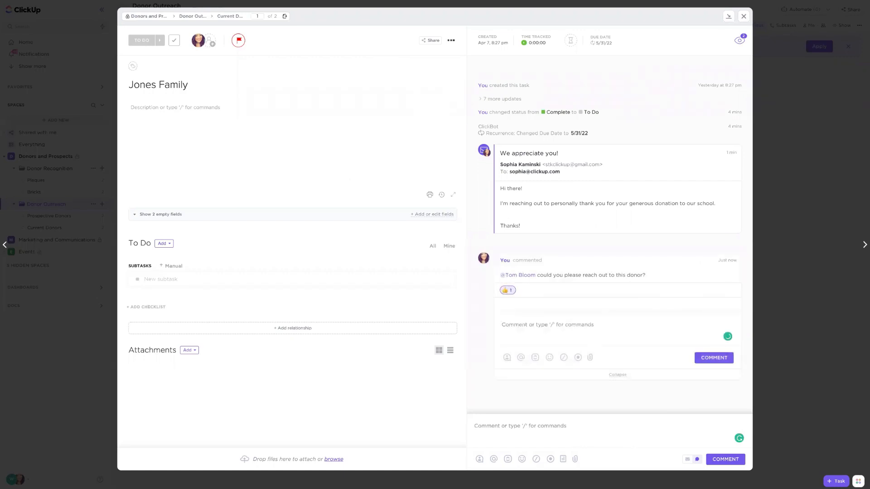
pyautogui.write('segsegs')
pyautogui.click(713, 357)
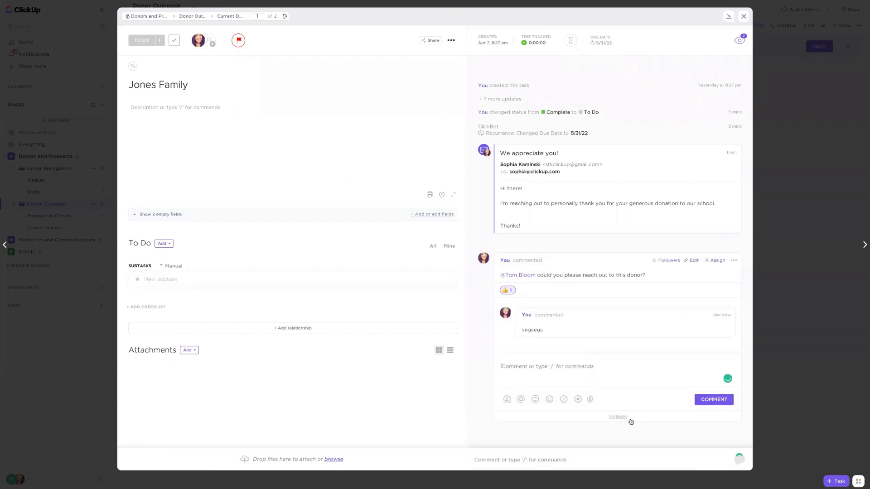
pyautogui.click(630, 417)
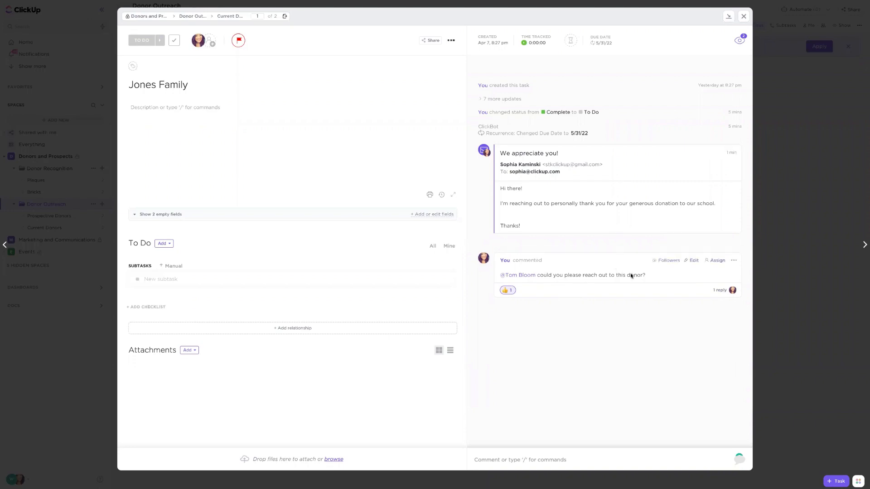
# - Assign the comment to the colleague mentioned in it, mark it resolved, and close the Jones Family task
pyautogui.click(716, 261)
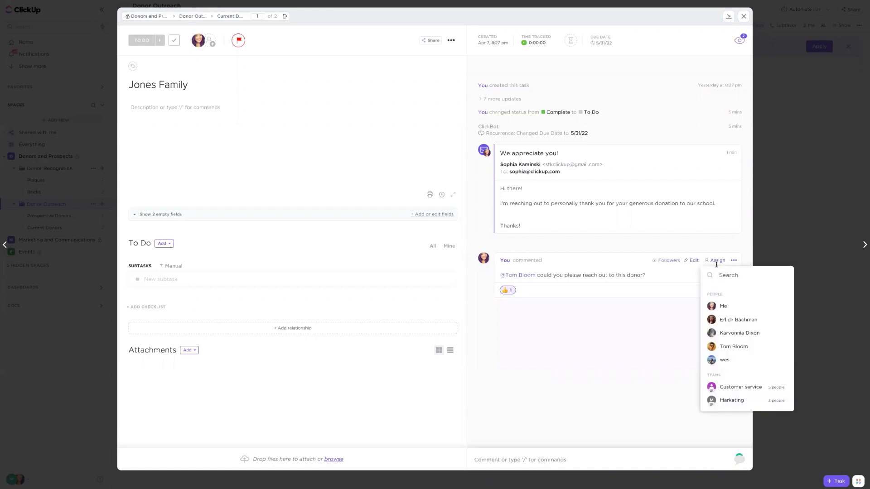
pyautogui.click(731, 347)
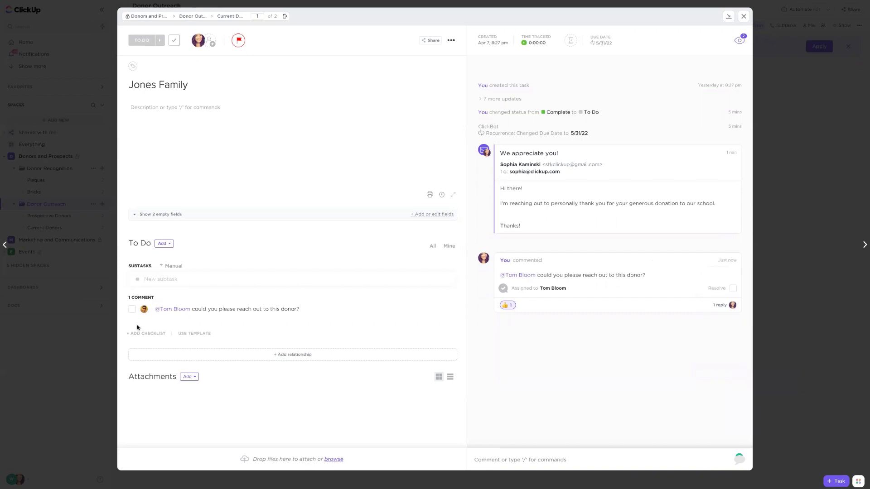
pyautogui.click(133, 310)
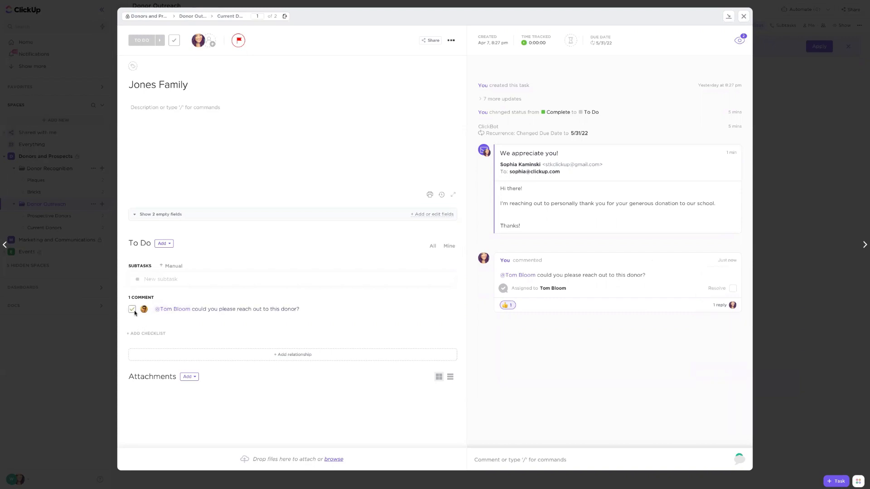
pyautogui.click(257, 311)
pyautogui.click(732, 289)
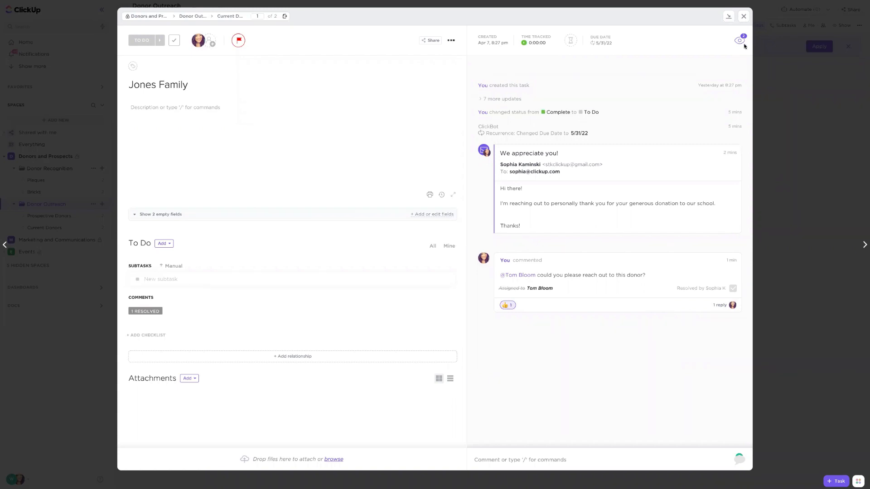
pyautogui.click(743, 16)
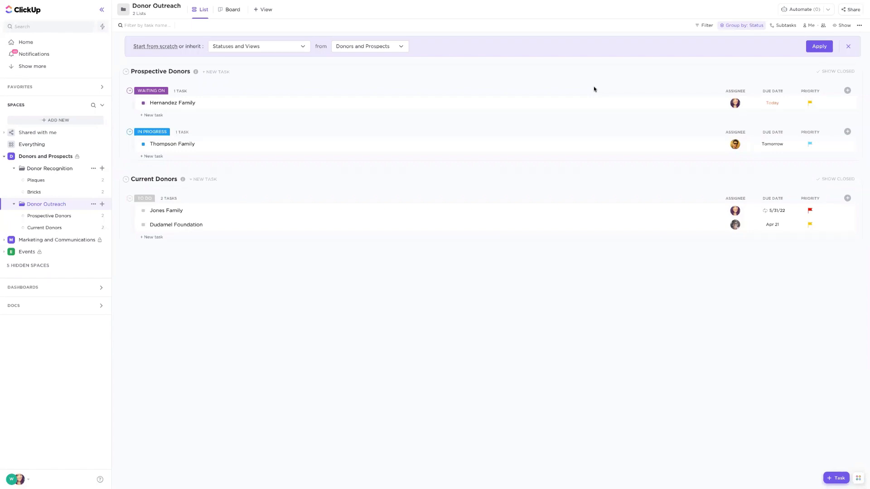
# - Start a Donor Outreach automation that sends an email when the due date arrives, using the already connected email account
pyautogui.click(808, 12)
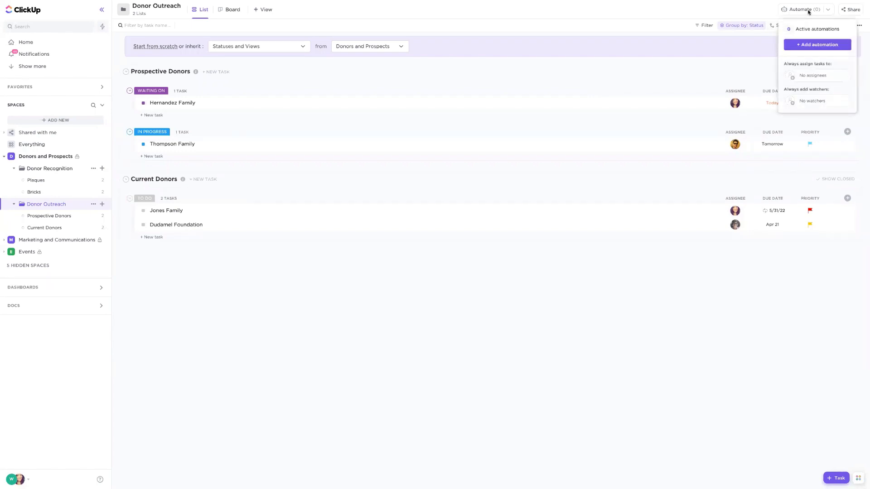
pyautogui.click(820, 46)
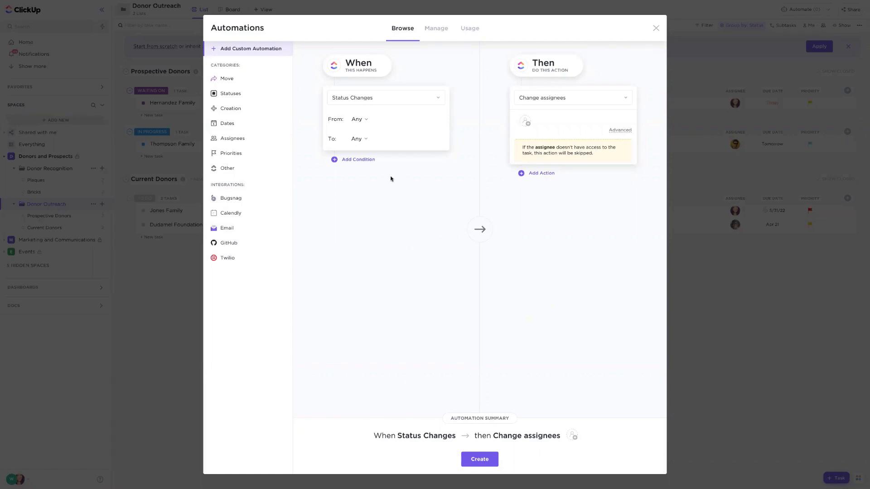
pyautogui.click(228, 233)
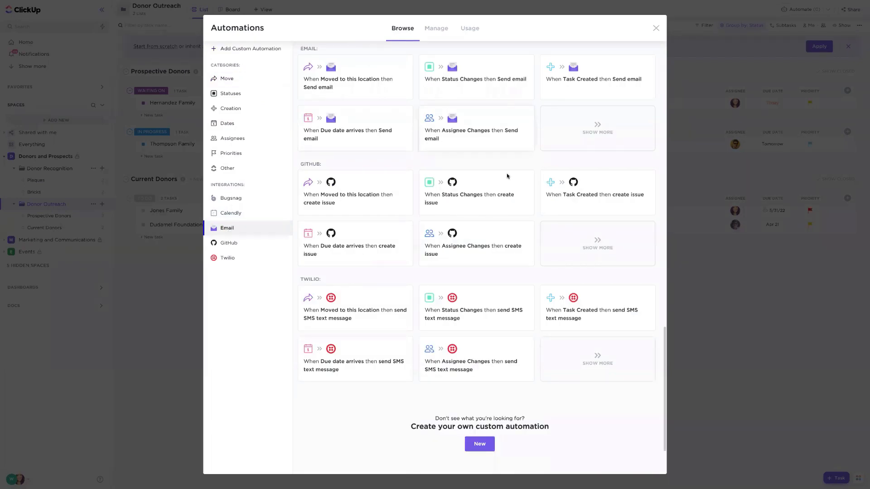
pyautogui.click(354, 148)
pyautogui.click(450, 244)
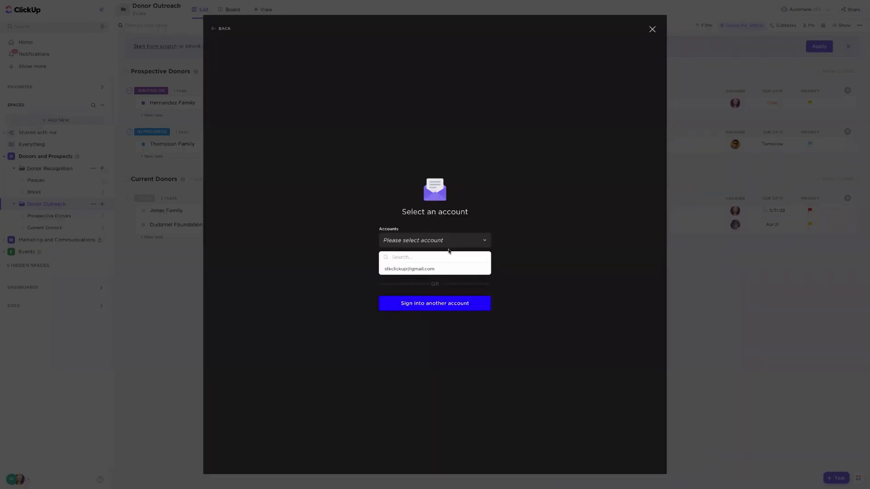
pyautogui.click(440, 272)
pyautogui.click(412, 267)
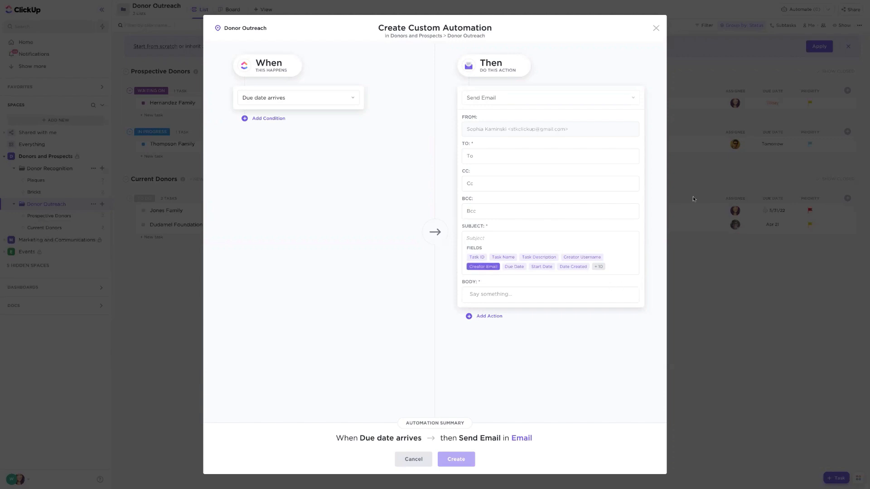
# - Try the Creator Email field as the automation's subject and the donor outreach template as its body, then cancel and close the automations
pyautogui.click(483, 266)
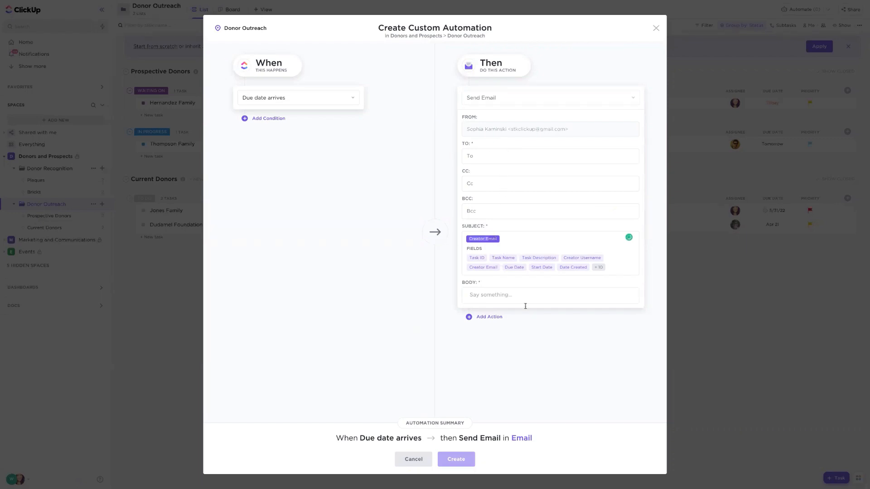
pyautogui.click(485, 294)
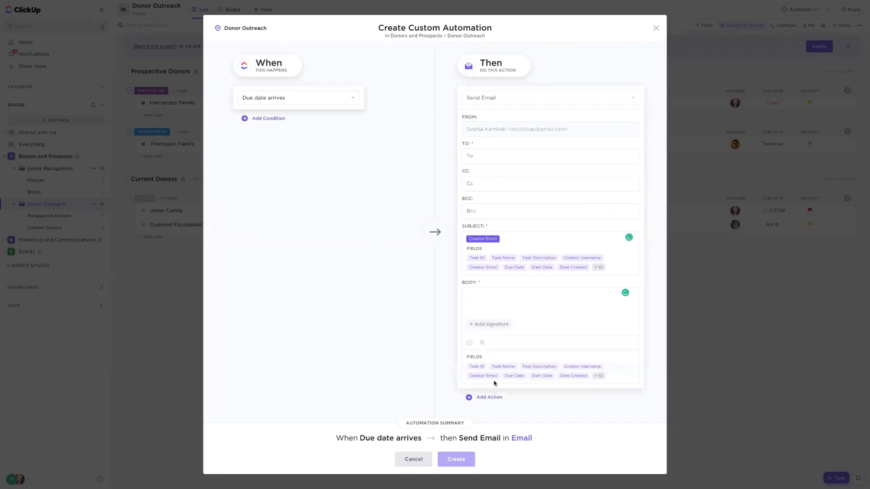
pyautogui.click(481, 344)
pyautogui.click(450, 208)
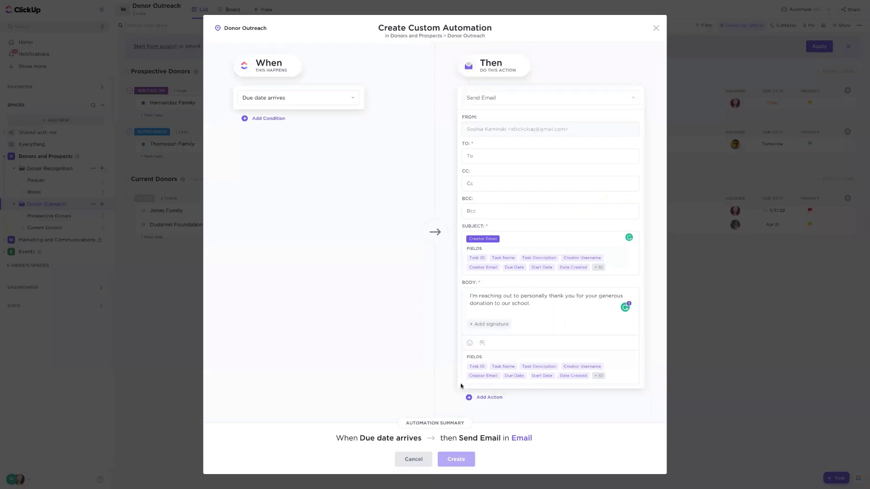
pyautogui.click(413, 459)
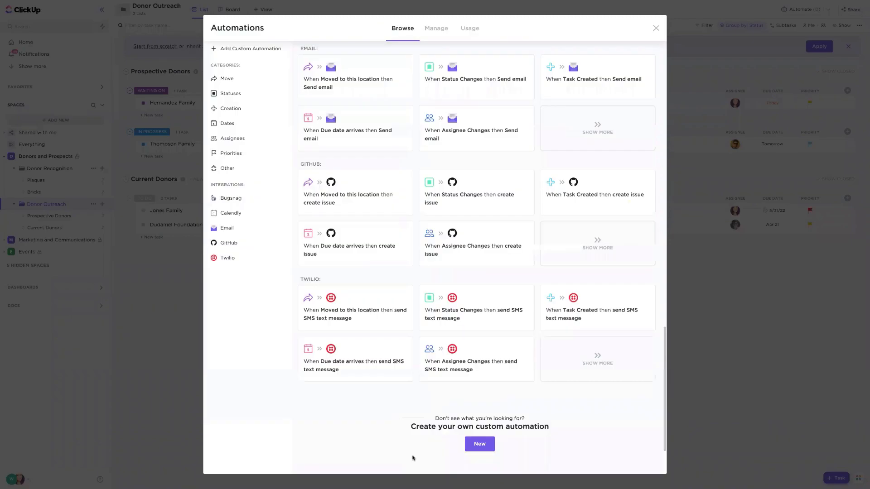
pyautogui.click(656, 28)
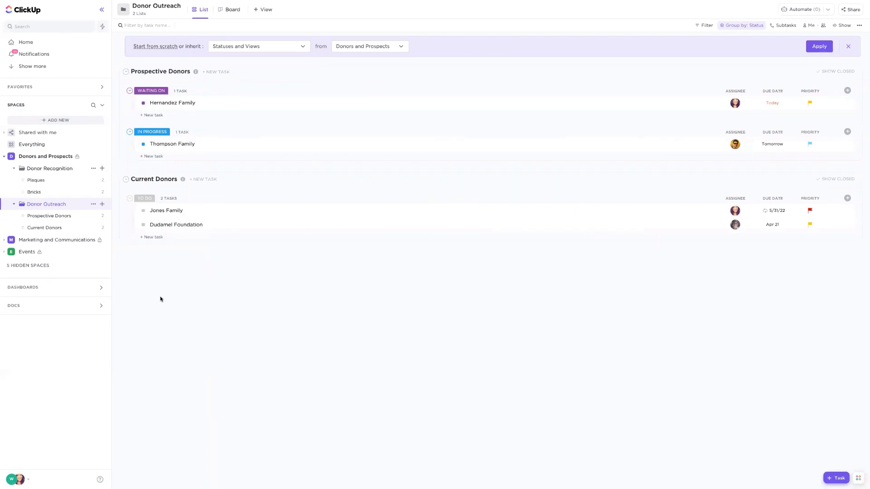
# - Review the Marketing and Communications space, its creation options, the Newsletter list and the Marketing Materials folder, and return to the space overview
pyautogui.click(20, 240)
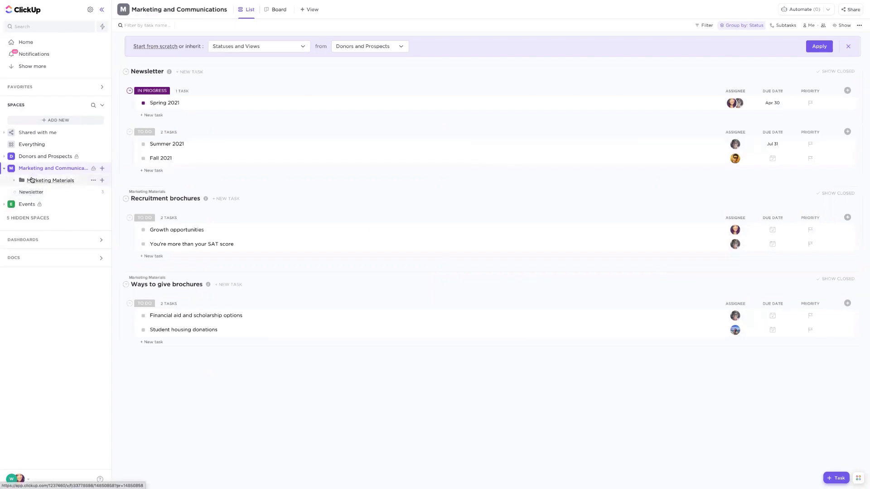
pyautogui.click(102, 169)
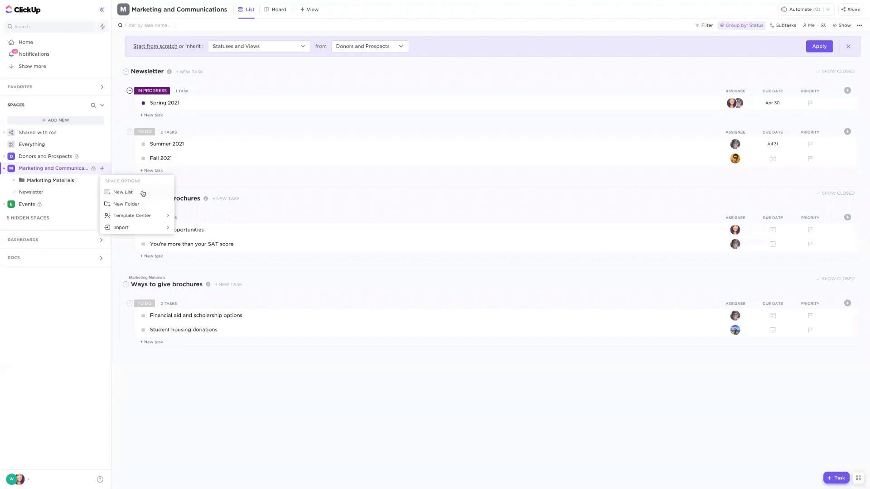
pyautogui.click(37, 192)
pyautogui.click(38, 193)
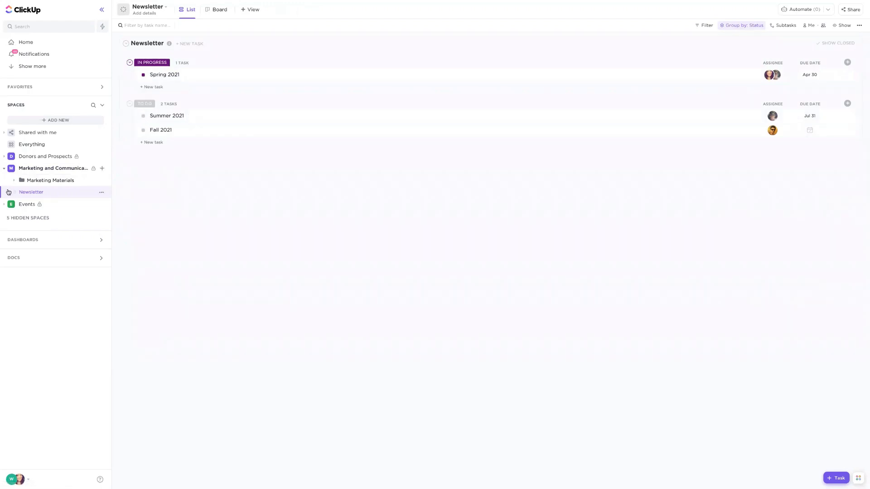
pyautogui.click(44, 182)
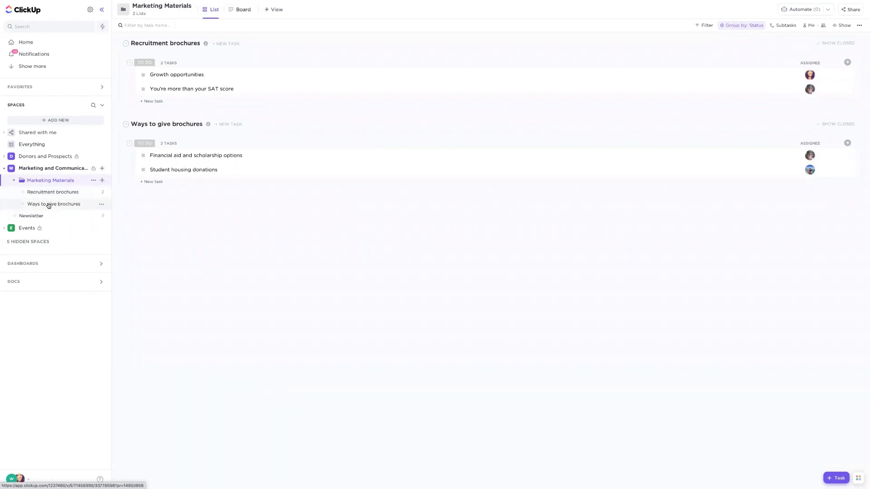
pyautogui.click(42, 169)
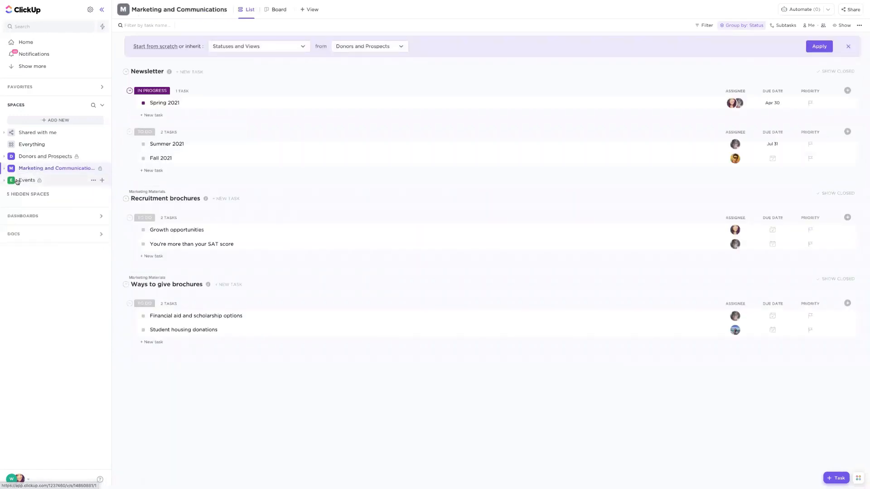
# - Open the Events space, expand its School events folder, and view that folder's task lists
pyautogui.click(19, 181)
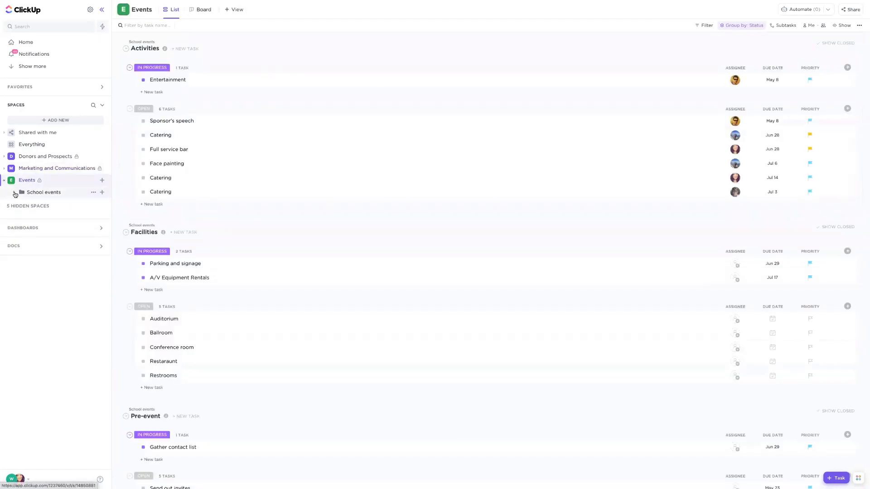
pyautogui.click(14, 193)
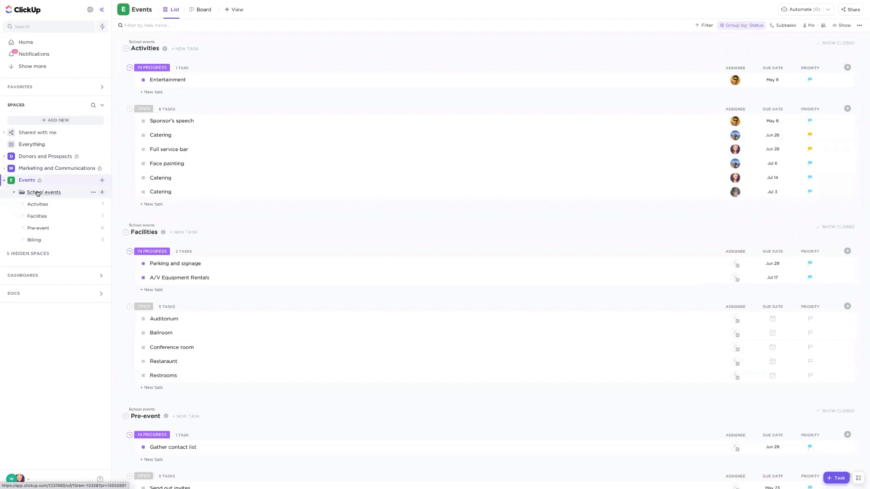
pyautogui.click(37, 194)
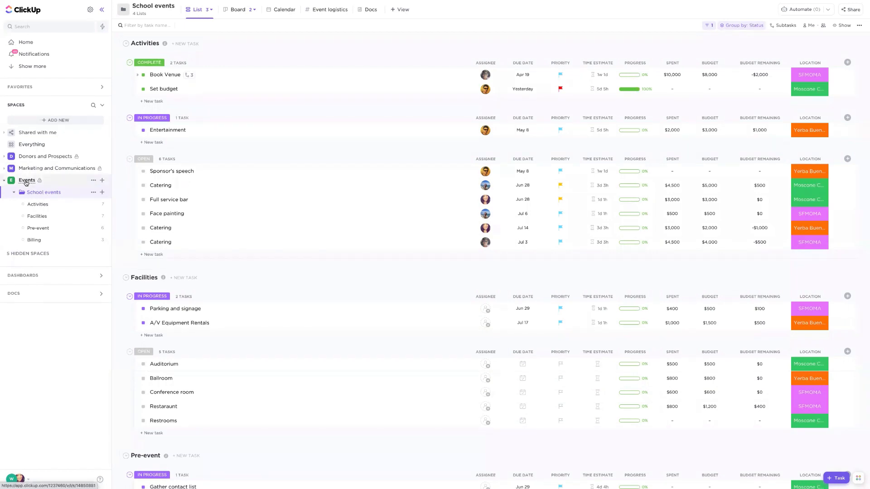
# - Browse the template center for the Events space and show the Community templates
pyautogui.click(103, 181)
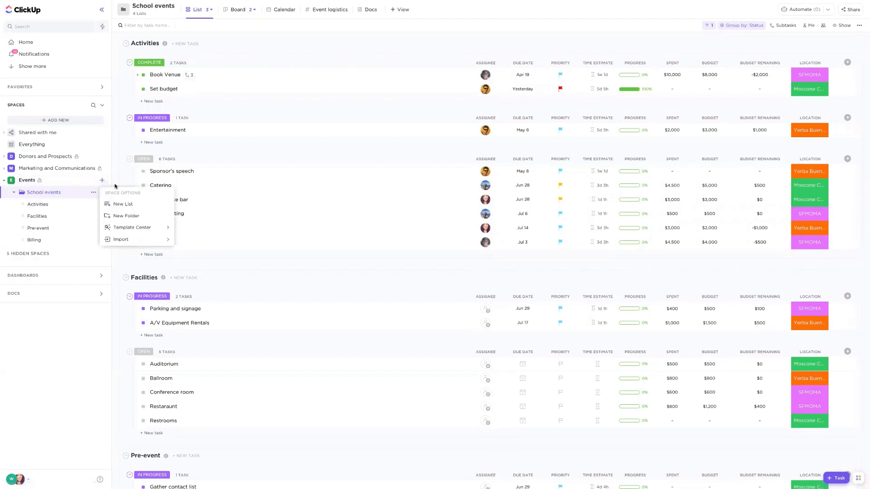
pyautogui.moveTo(147, 233)
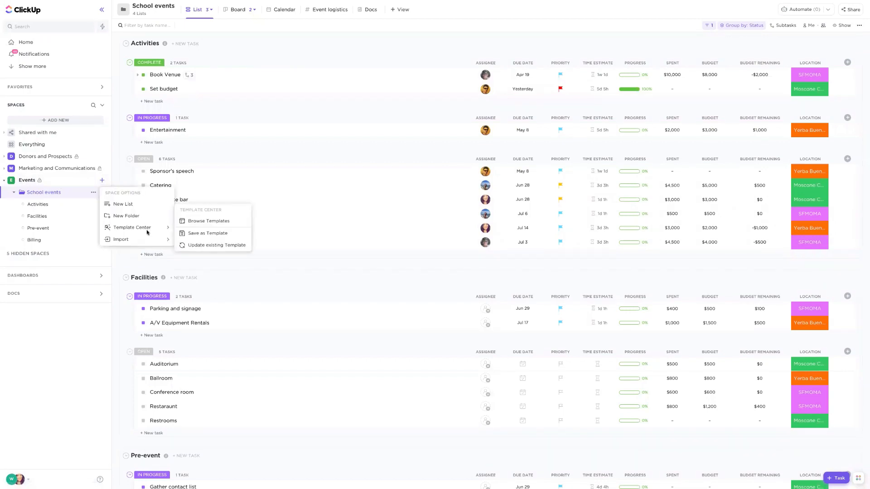
pyautogui.click(209, 222)
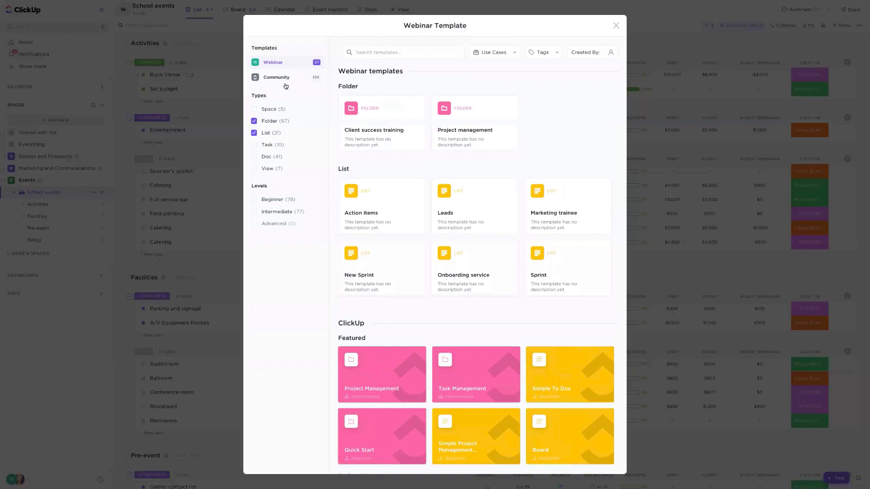
pyautogui.click(284, 83)
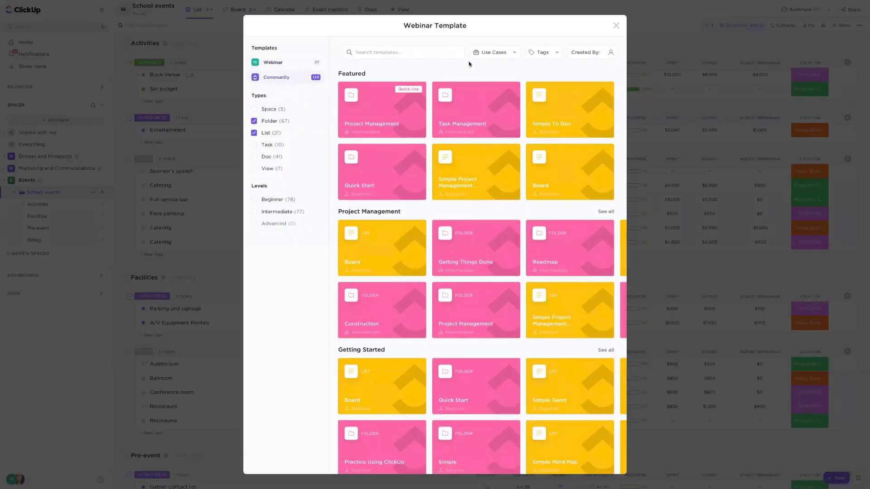
# - Review the available template use cases, clear them all, and filter the templates by the Events use case only
pyautogui.click(483, 57)
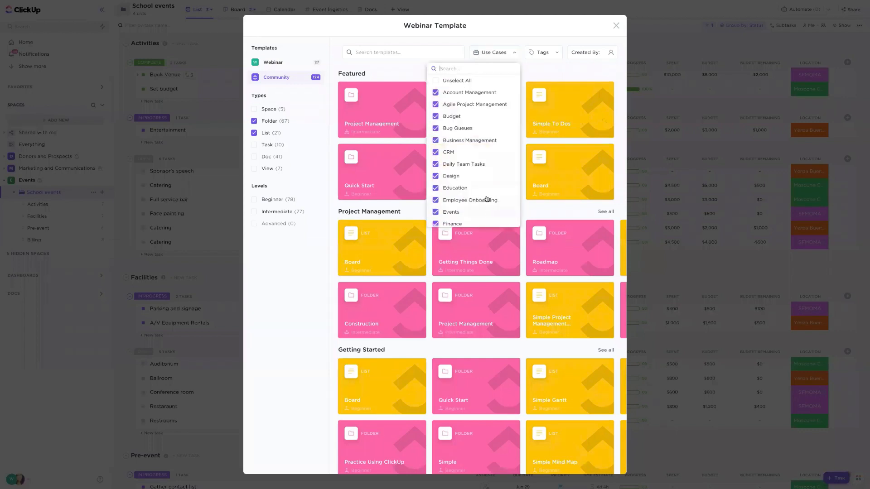
pyautogui.scroll(-5, 486, 198)
pyautogui.scroll(-1, 486, 197)
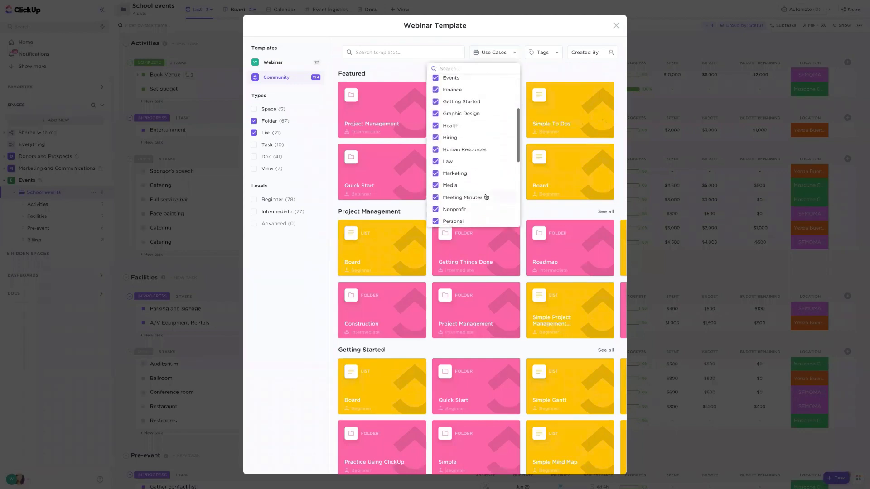
pyautogui.scroll(-3, 486, 196)
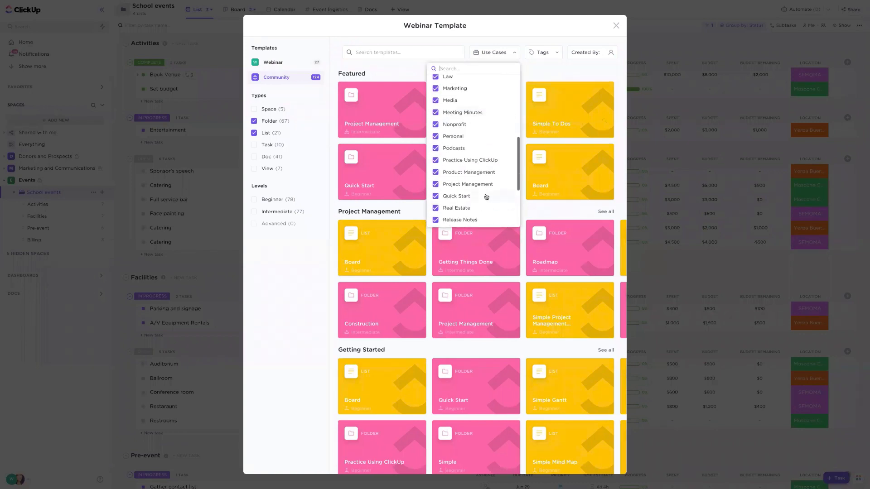
pyautogui.scroll(-4, 486, 196)
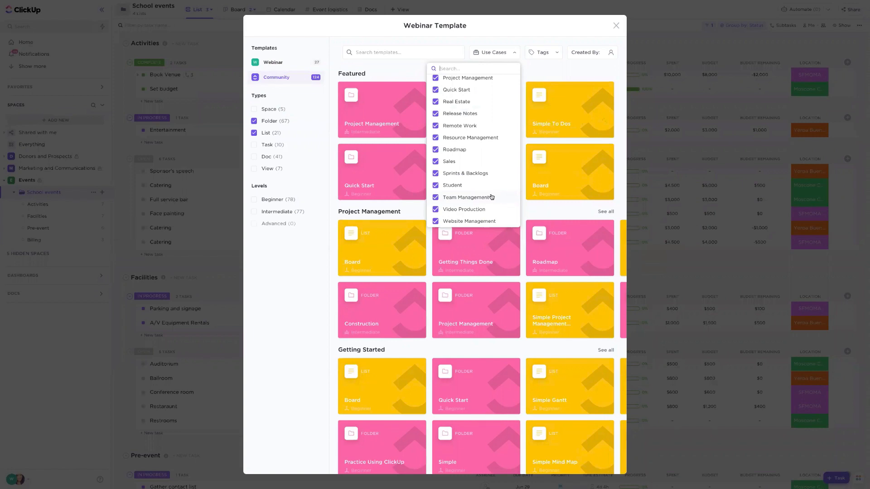
pyautogui.scroll(5, 492, 197)
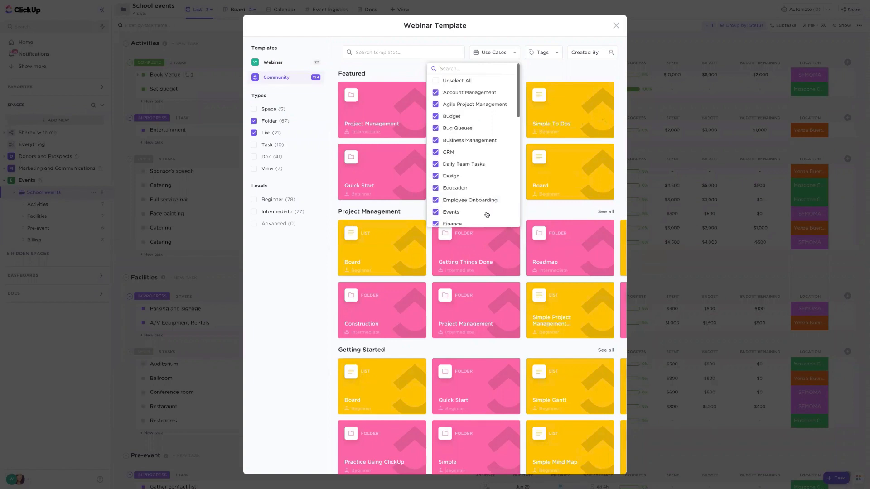
pyautogui.click(459, 81)
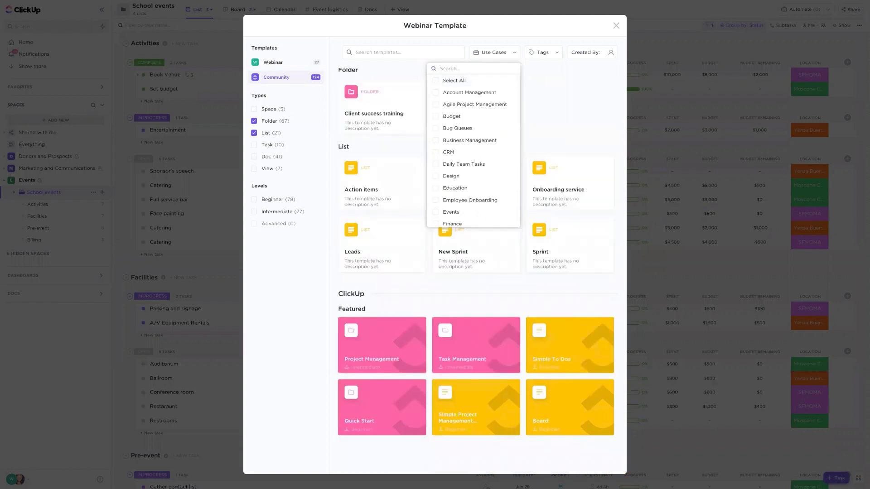
pyautogui.write('event')
pyautogui.click(449, 82)
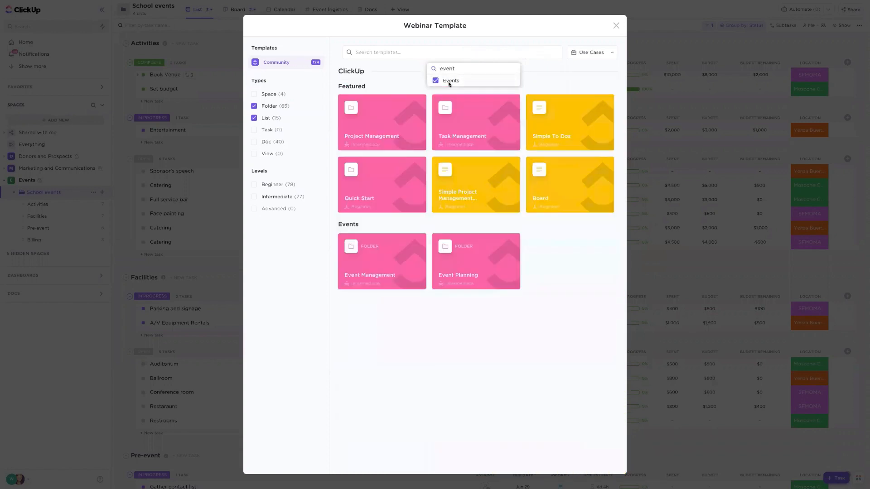
pyautogui.click(430, 81)
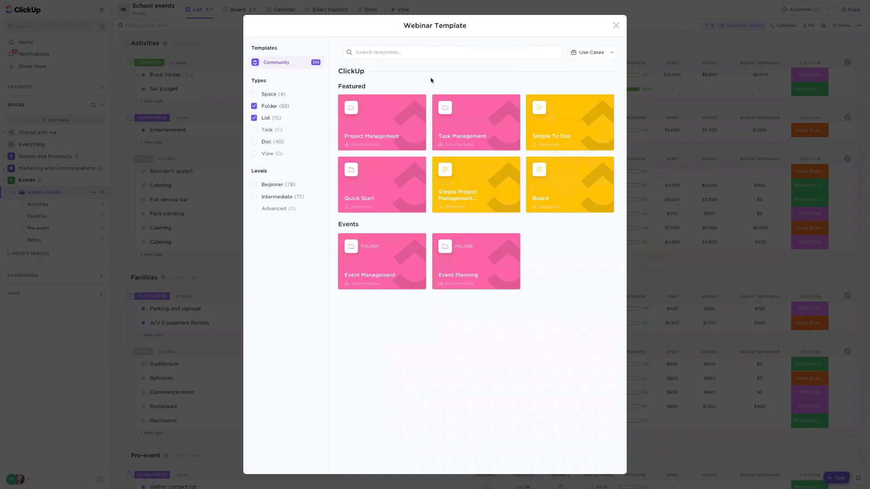
# - Open the Event Planning folder template, examine its import options, and close the template library without applying it
pyautogui.click(472, 260)
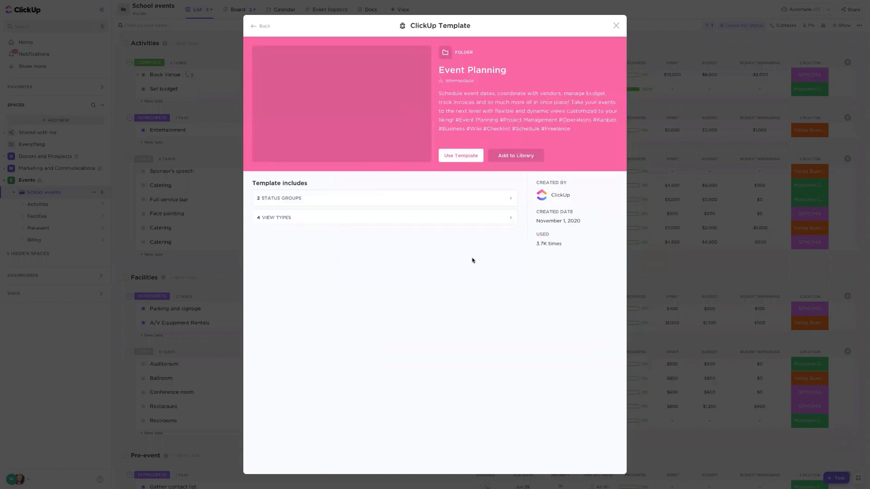
pyautogui.click(467, 157)
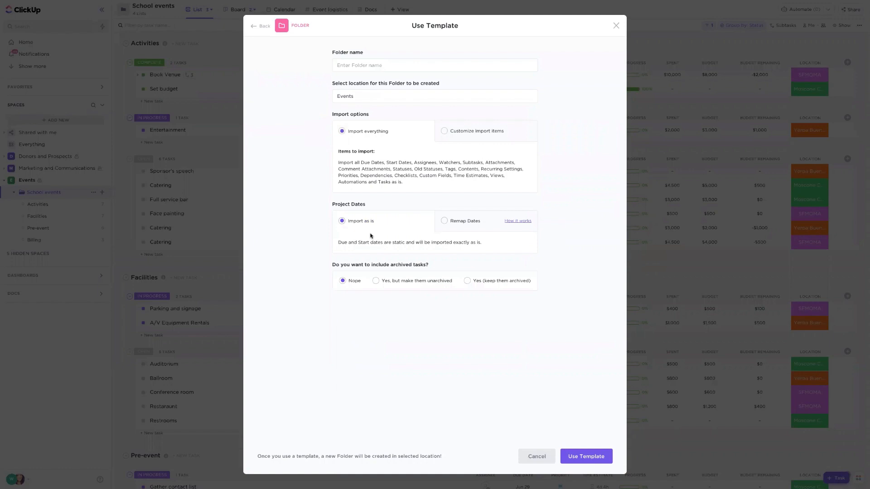
pyautogui.click(616, 26)
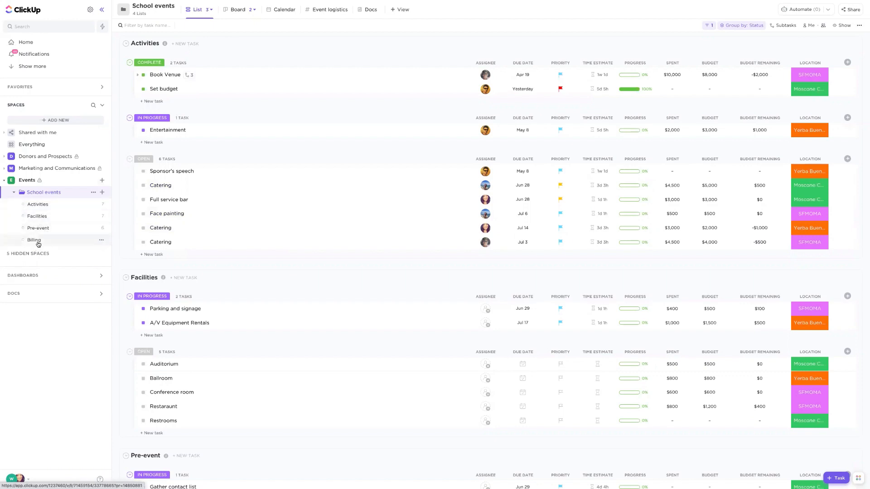
# - Review the School events tasks from the Activities list through to the Billing invoices
pyautogui.scroll(-4, 210, 275)
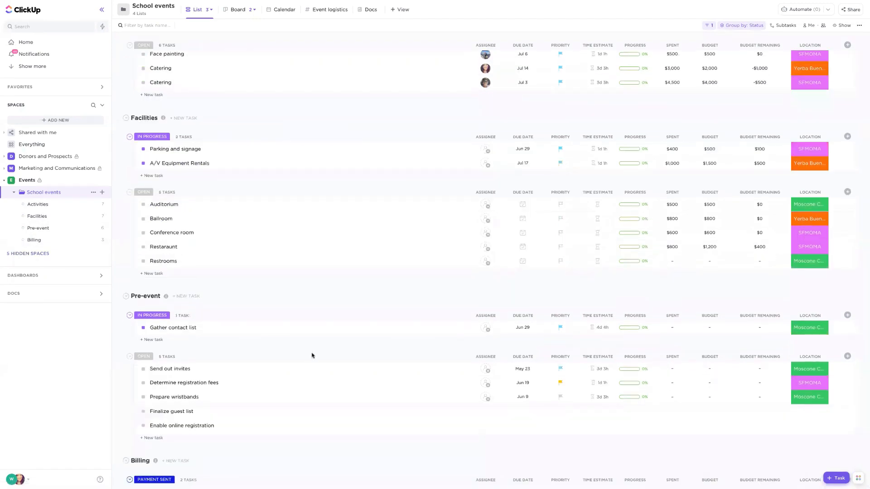
pyautogui.scroll(-3, 312, 355)
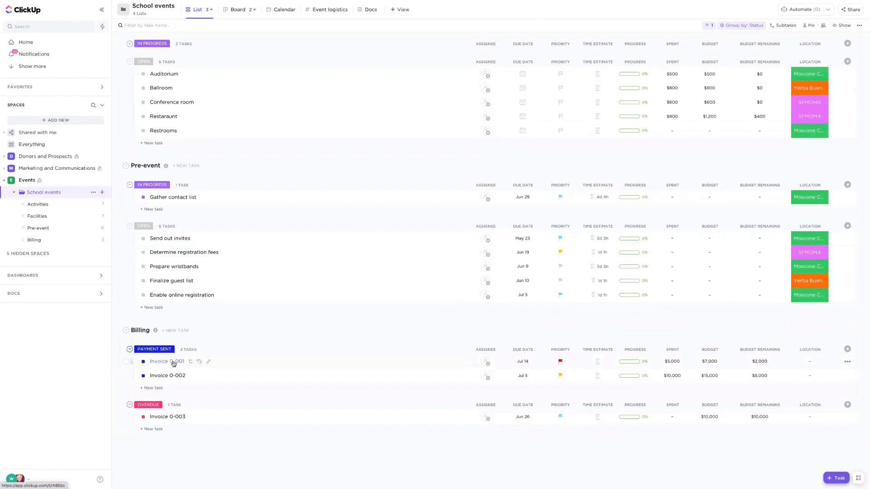
pyautogui.scroll(7, 174, 364)
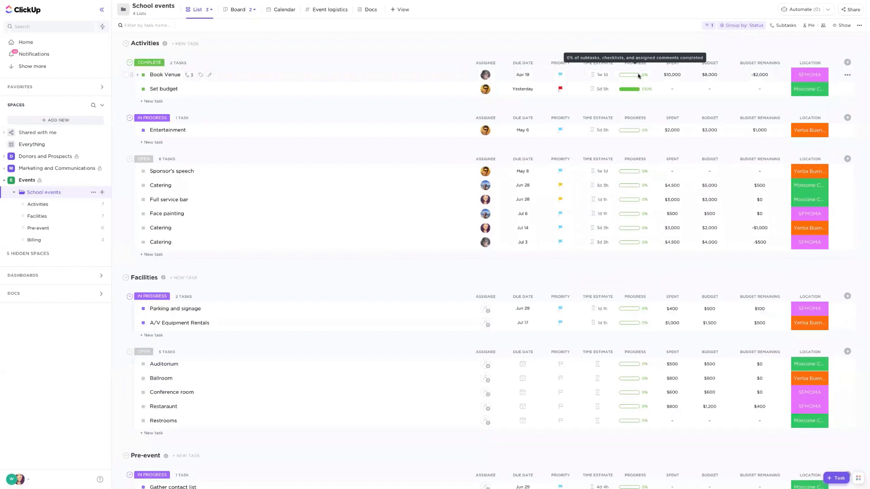
# - Examine the subtasks of the Book Venue task and the formula behind its Budget Remaining value
pyautogui.click(191, 77)
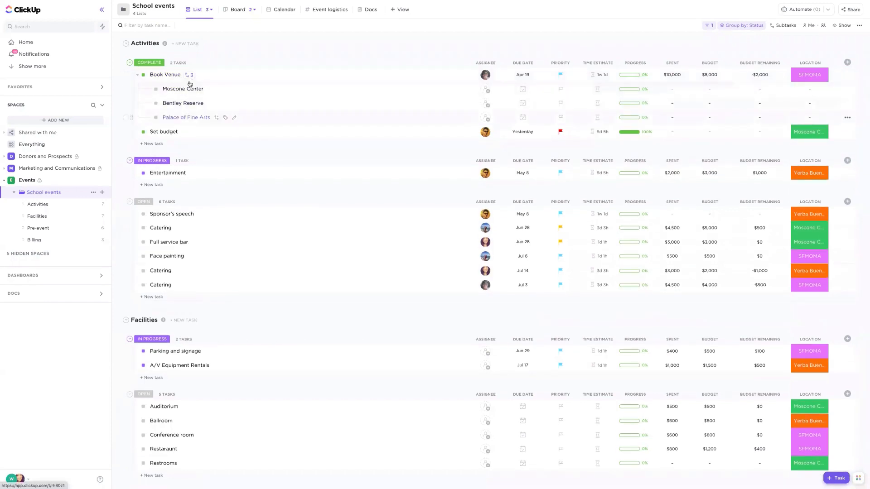
pyautogui.click(189, 78)
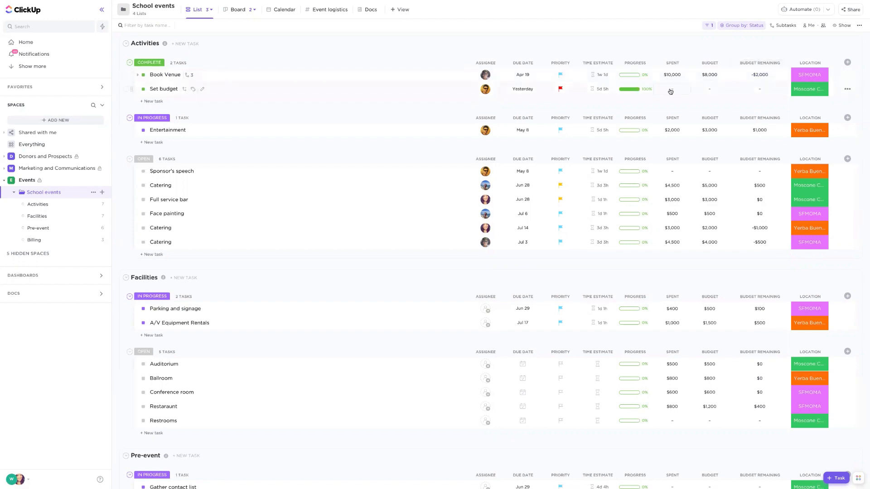
pyautogui.click(755, 75)
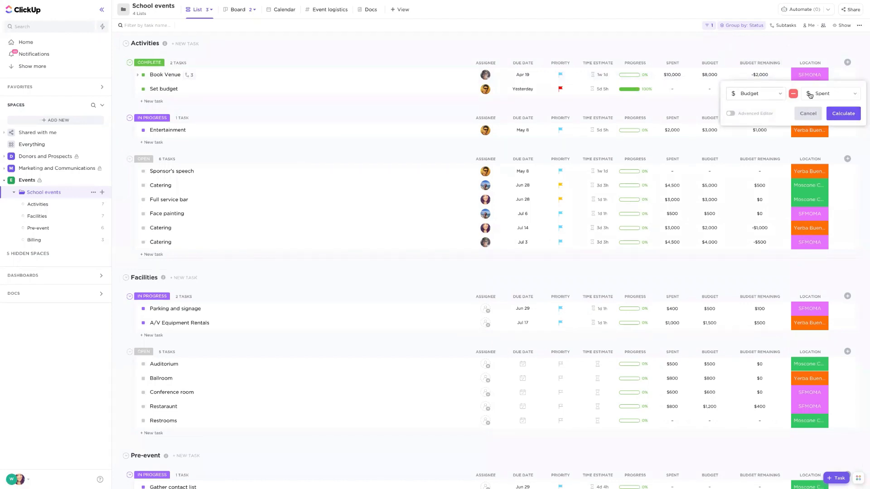
pyautogui.click(736, 42)
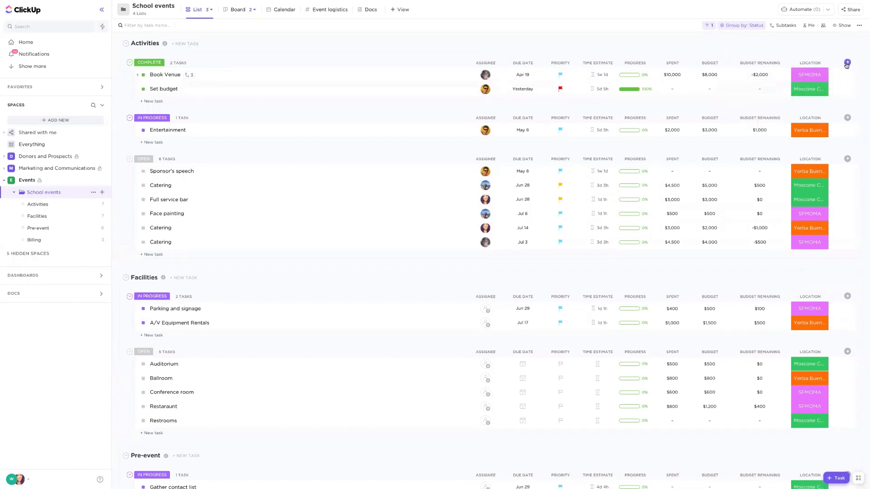
# - Open the Location field's options for editing from the Set budget task, highlight the Moscone Center option, and close without saving
pyautogui.click(810, 90)
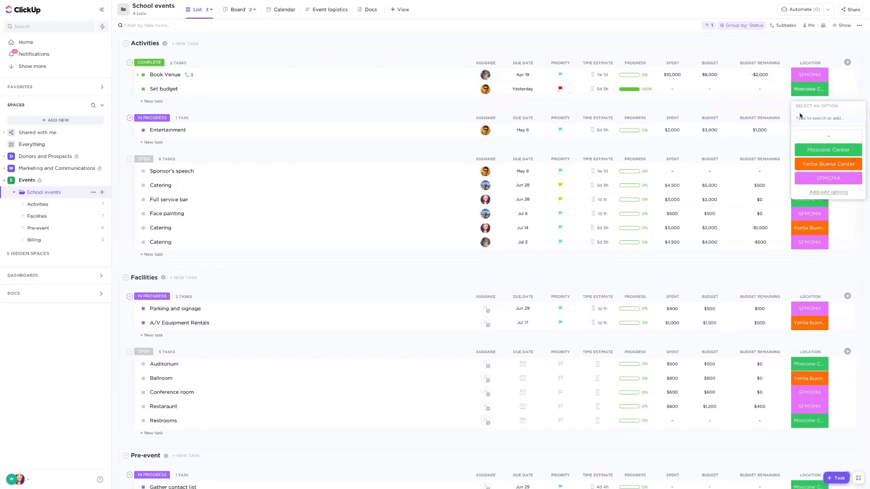
pyautogui.click(832, 194)
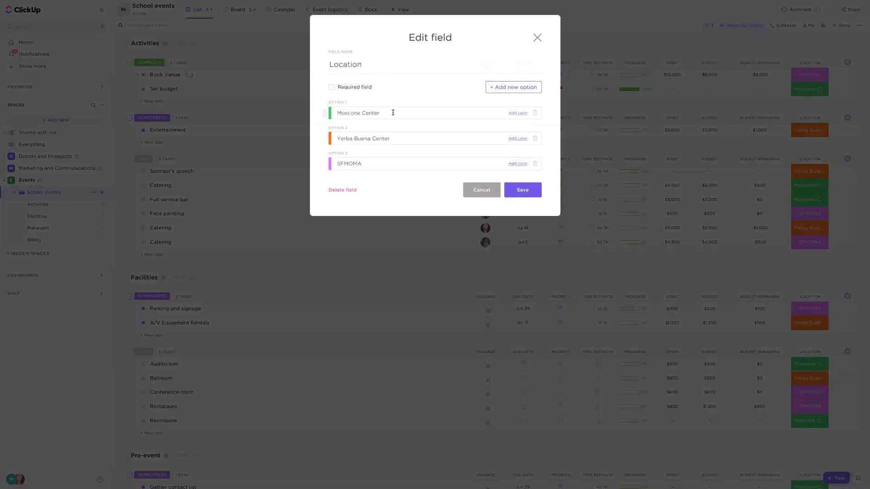
pyautogui.moveTo(393, 112); pyautogui.dragTo(336, 108)
pyautogui.click(538, 38)
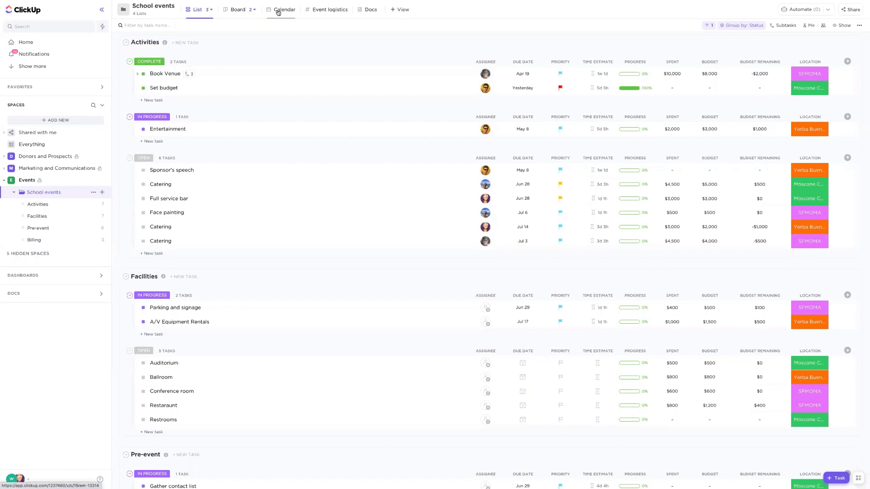
# - Review the view types that can be added to the School events folder, and return to the task list
pyautogui.click(395, 9)
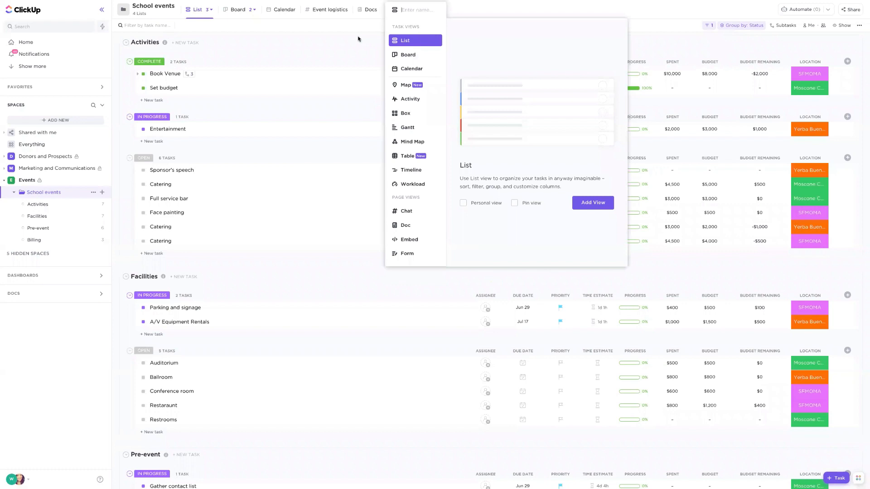
pyautogui.click(721, 47)
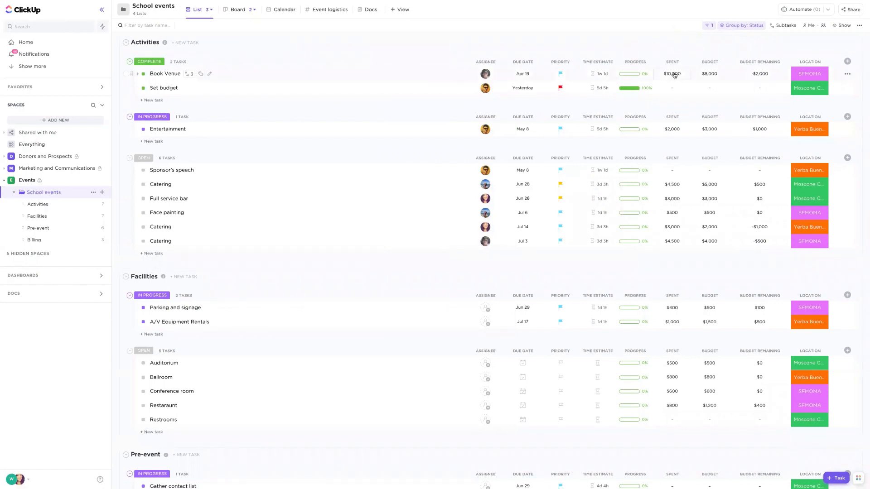
pyautogui.scroll(-1, 437, 79)
pyautogui.scroll(1, 407, 91)
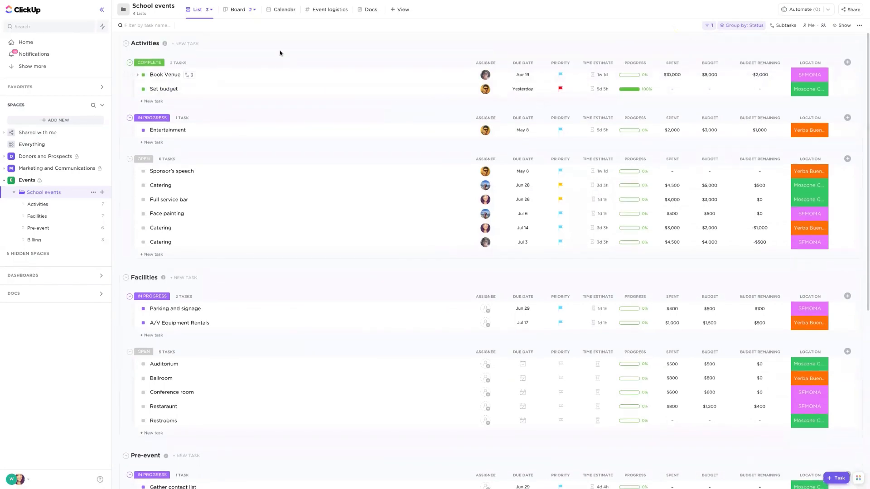
# - Show the School events folder in Calendar view, switching the time period to Week and back to Month
pyautogui.click(277, 10)
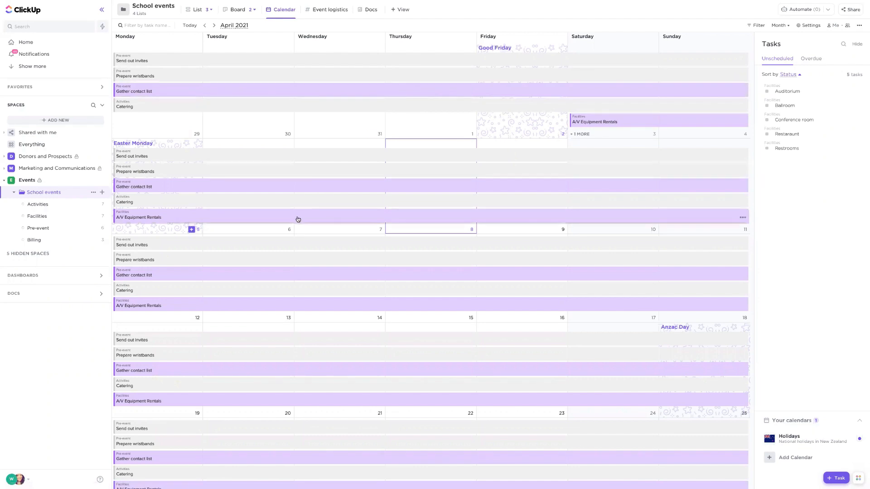
pyautogui.click(784, 25)
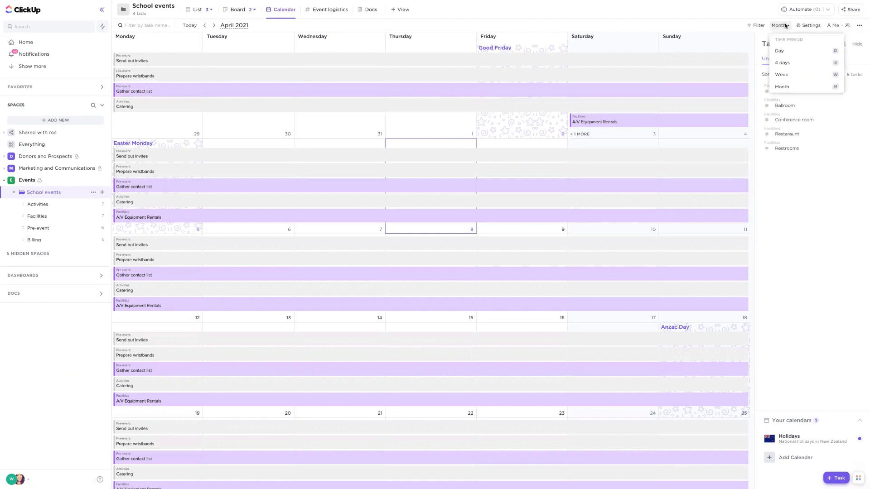
pyautogui.click(783, 74)
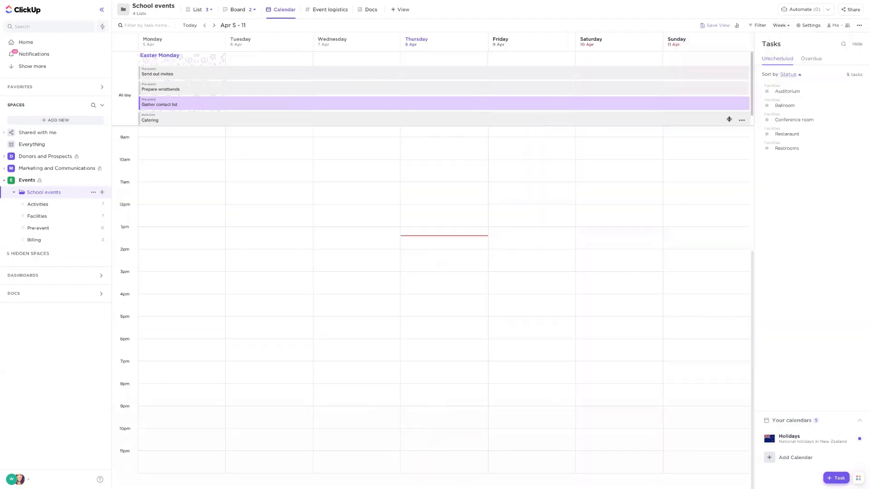
pyautogui.scroll(5, 668, 164)
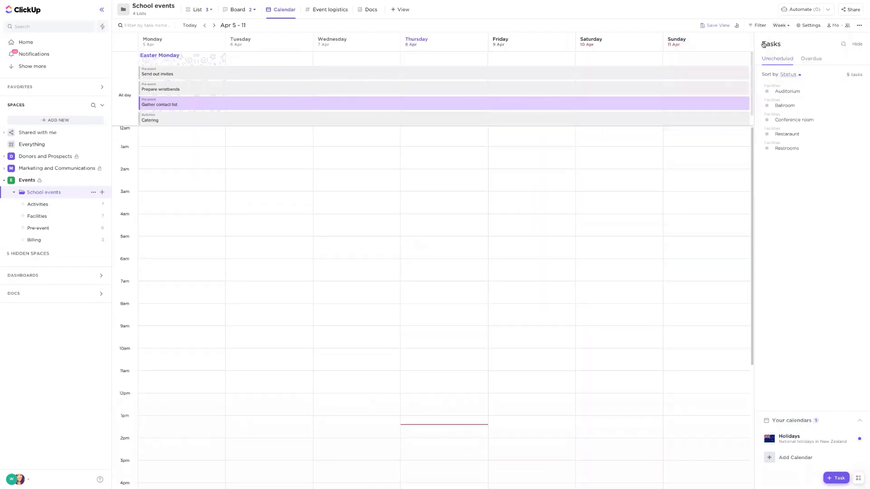
pyautogui.click(780, 25)
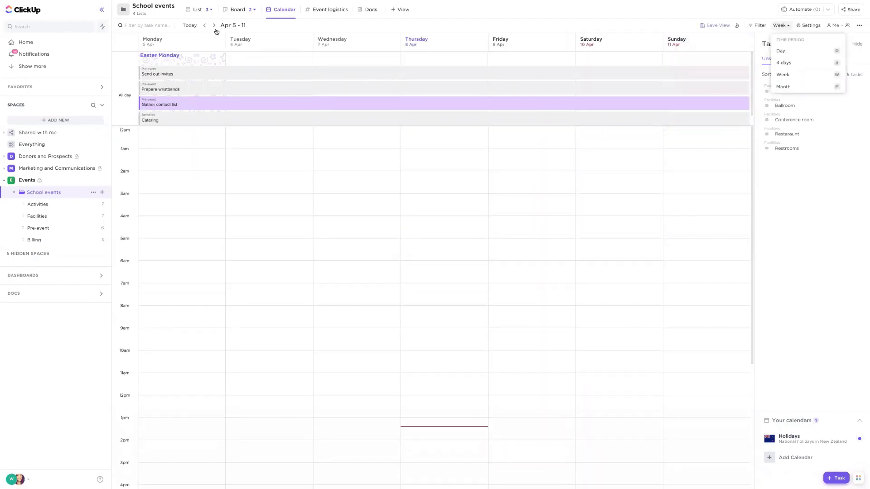
pyautogui.press('m')
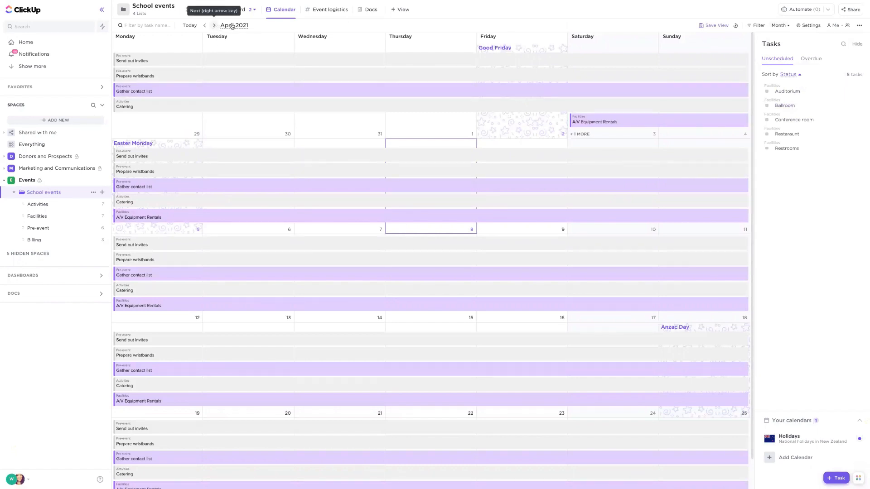
# - Advance the calendar to July 2021 and schedule the Ballroom task from the unscheduled tasks onto July 16–17
pyautogui.click(215, 26)
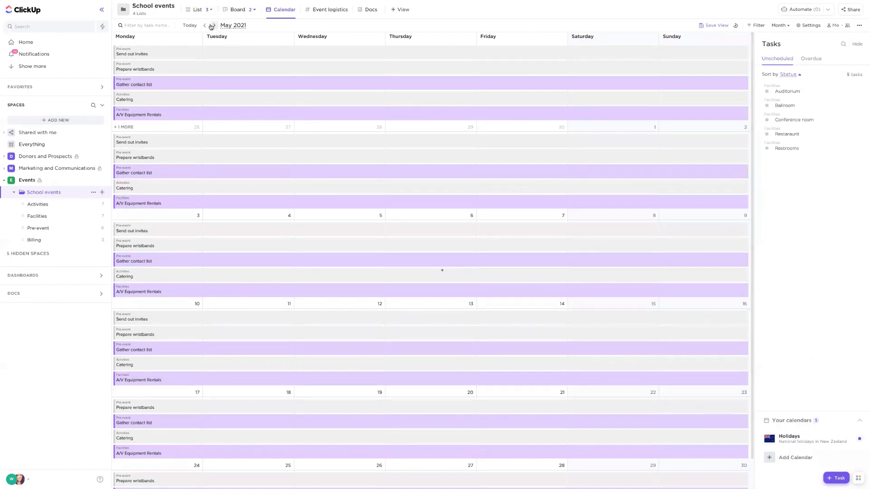
pyautogui.click(214, 25)
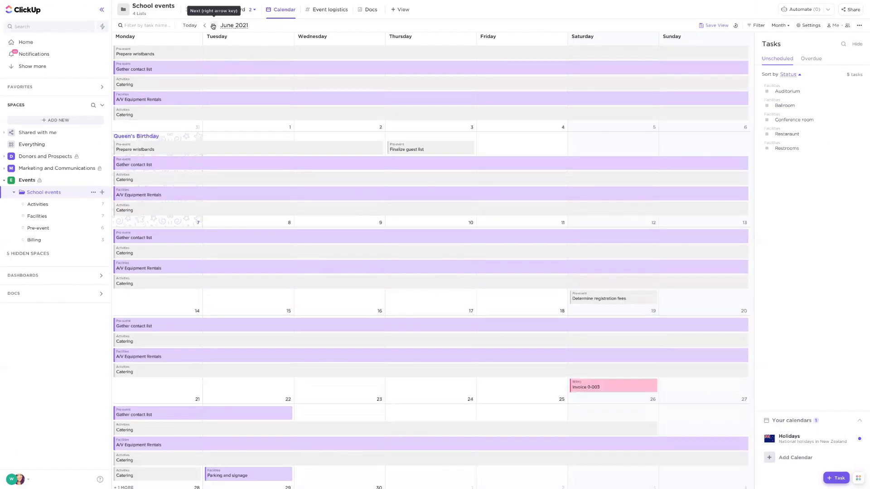
pyautogui.click(214, 25)
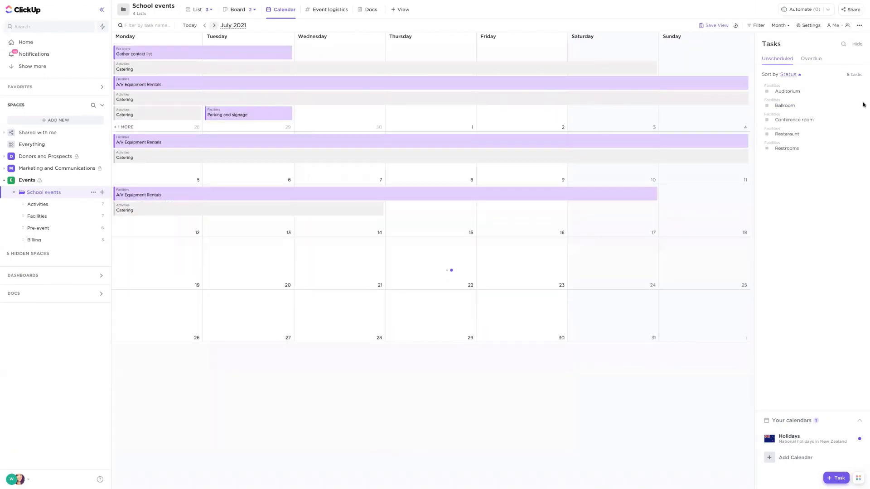
pyautogui.moveTo(791, 107); pyautogui.dragTo(606, 231)
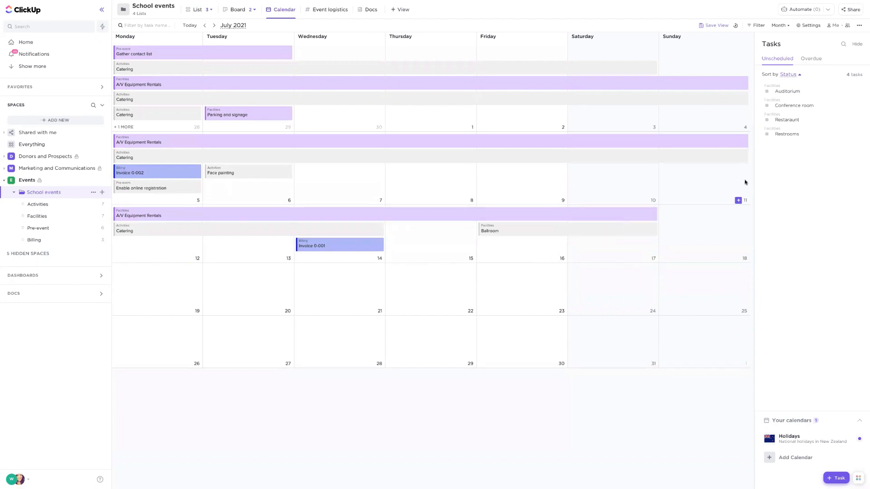
# - Review the calendar sync options for Google Calendar, Apple Calendar and Outlook, and return to the School events calendar
pyautogui.click(814, 26)
pyautogui.scroll(-5, 799, 120)
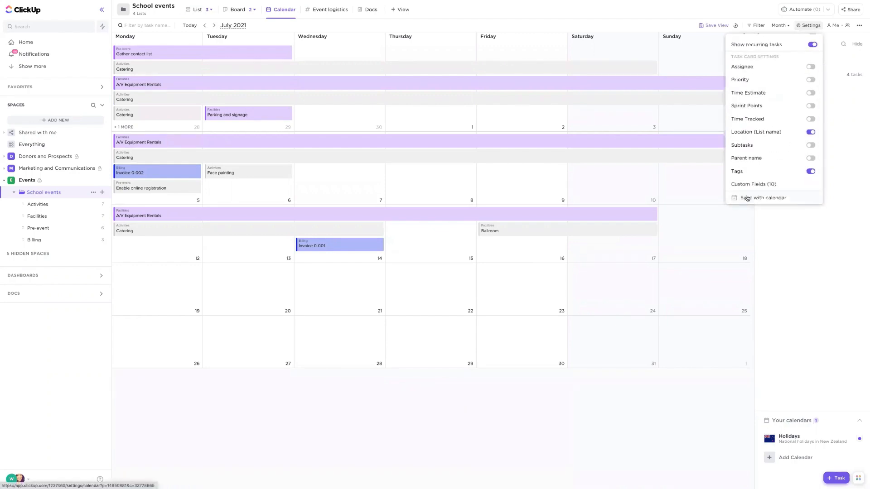
pyautogui.click(764, 199)
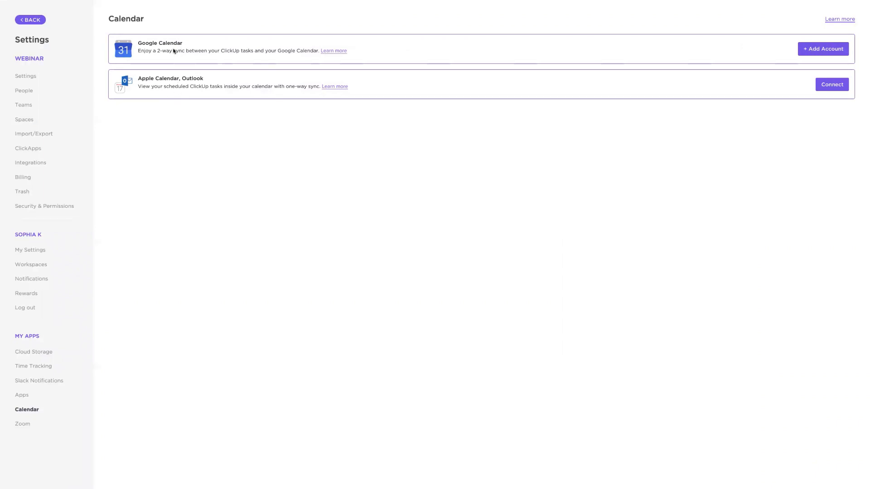
pyautogui.click(30, 19)
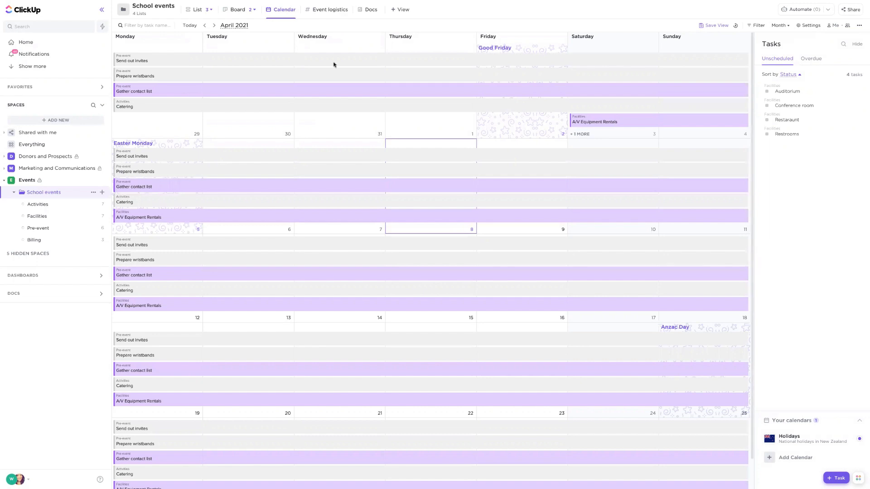
# - Open the Event logistics chat and review the available view types without adding one
pyautogui.click(328, 10)
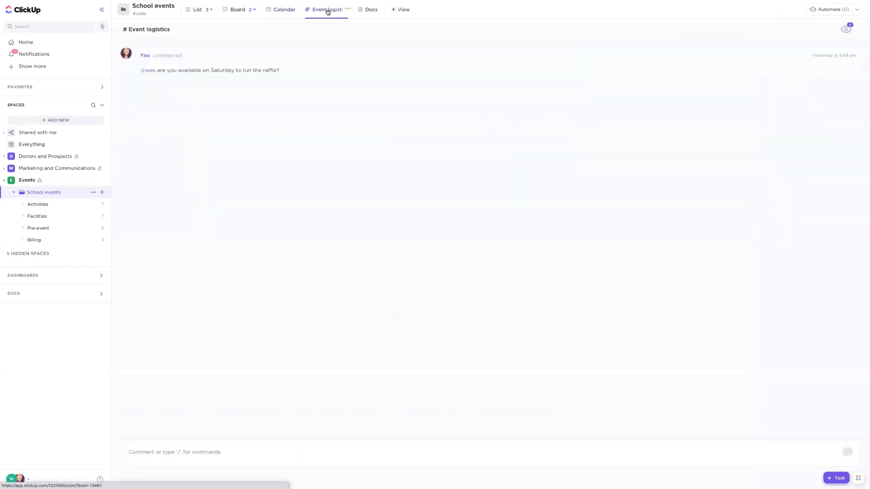
pyautogui.click(402, 9)
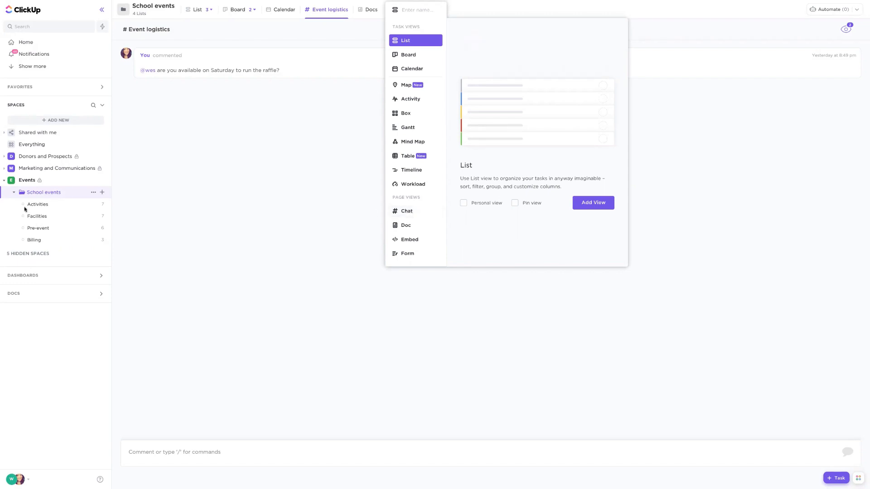
pyautogui.click(222, 158)
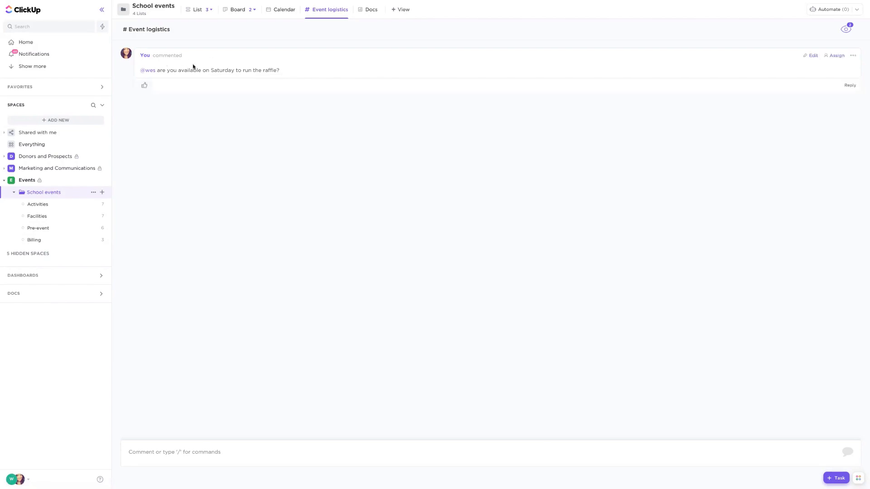
# - Give the raffle comment a thumbs-up and draft a comment mentioning a team member with "can you please assist with this event?"
pyautogui.click(144, 86)
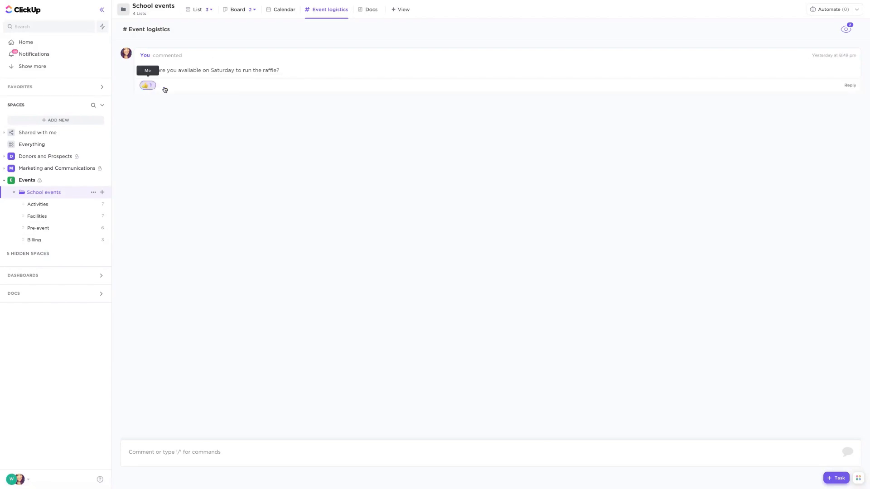
pyautogui.click(191, 451)
pyautogui.write('@')
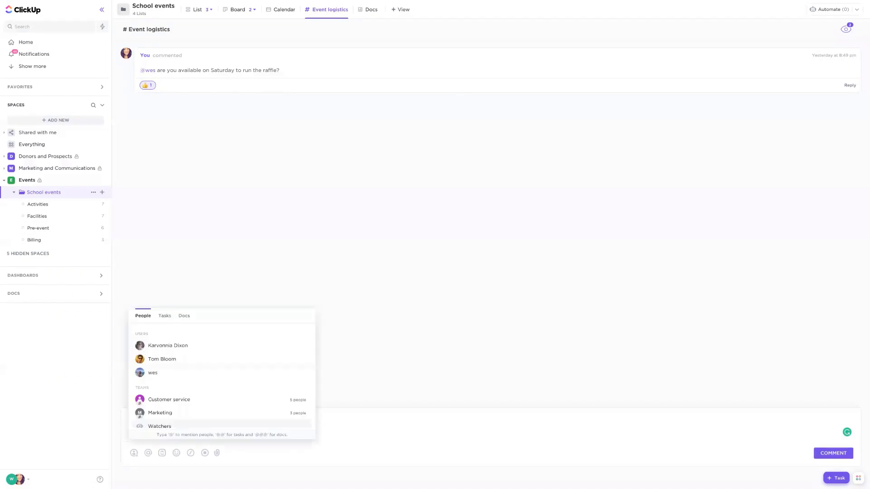
pyautogui.click(162, 361)
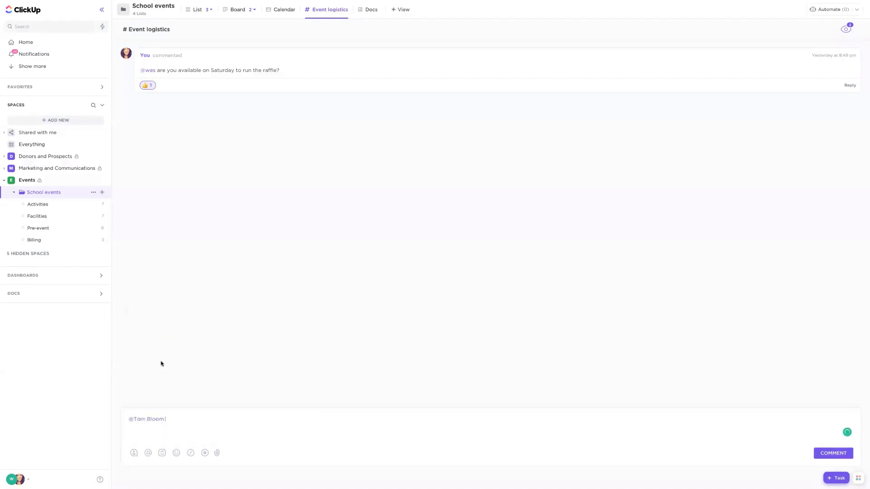
pyautogui.write('can you please assist with this event?')
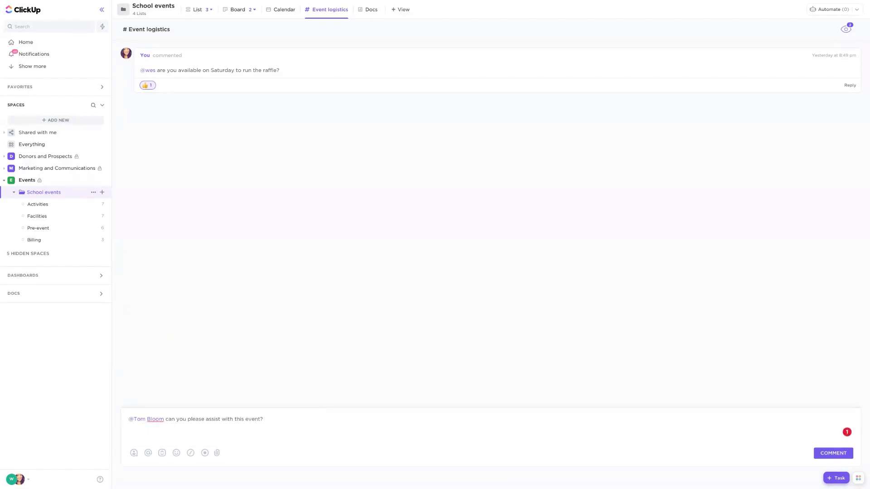
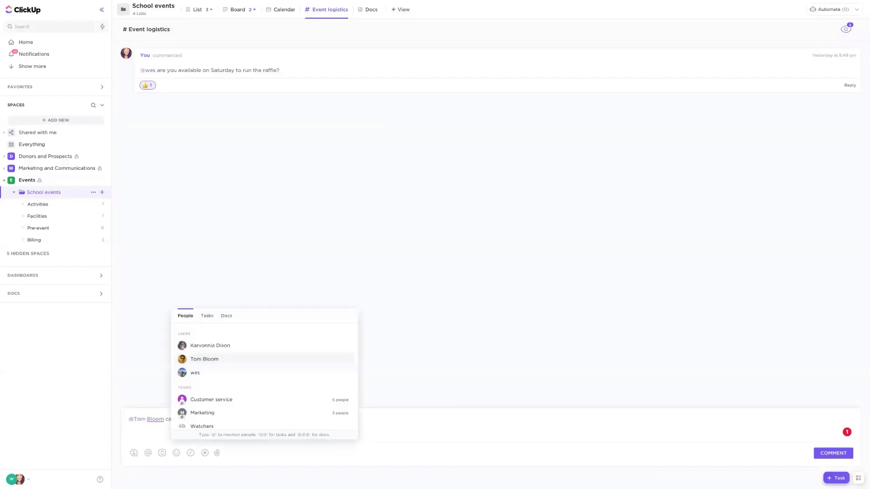
# - Post the comment with a link to the Face painting task added, and preview the linked task from it
pyautogui.write('@')
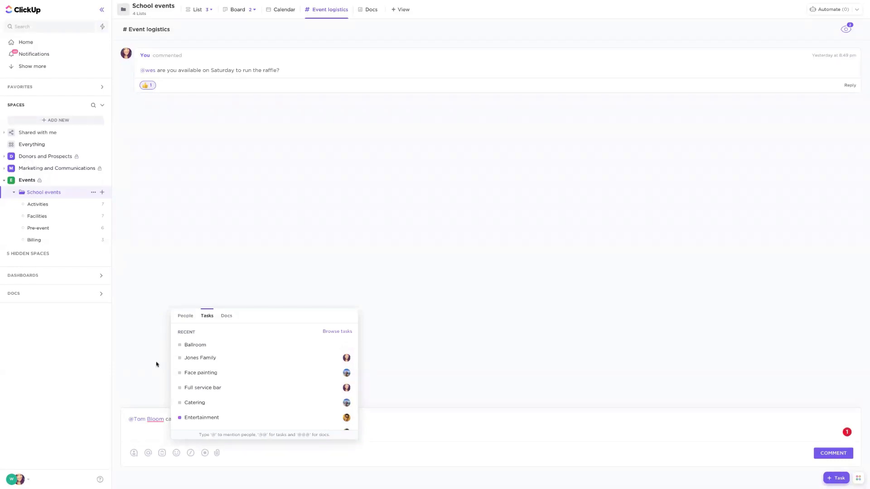
pyautogui.click(205, 374)
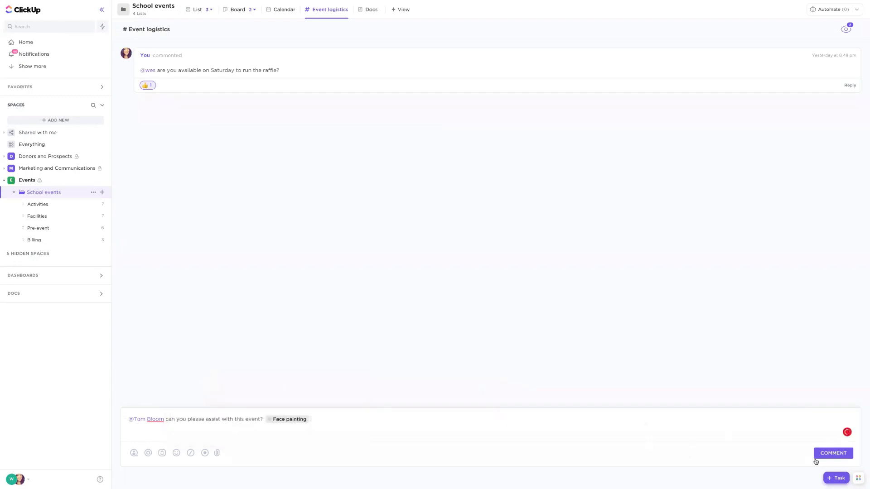
pyautogui.click(830, 454)
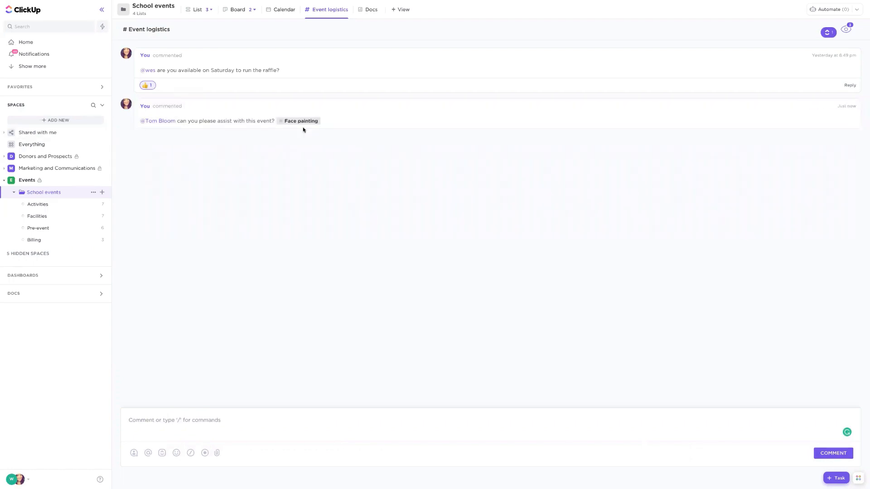
pyautogui.moveTo(306, 122)
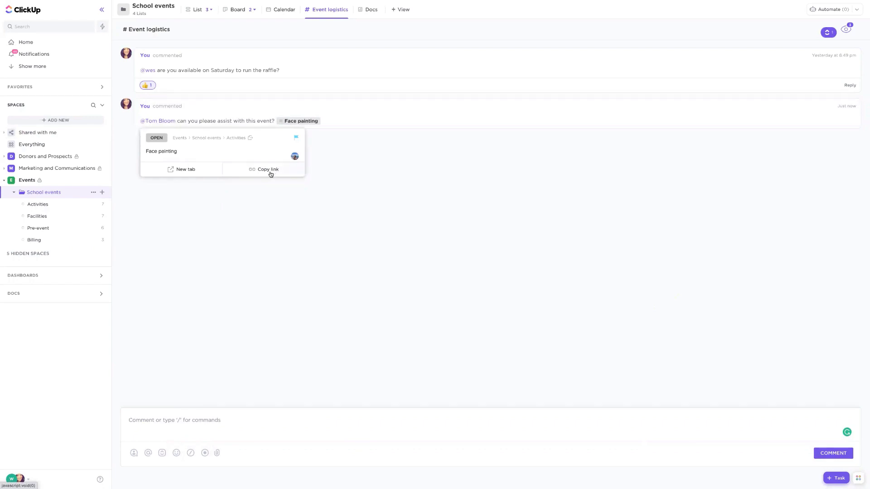
pyautogui.click(446, 166)
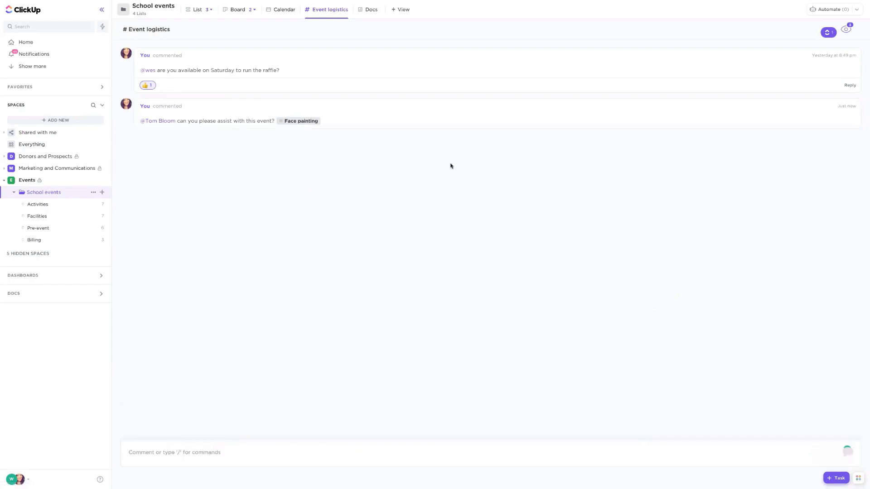
# - Show the School events Docs view, look at the Vendors page, and return to the Sponsors page
pyautogui.click(370, 9)
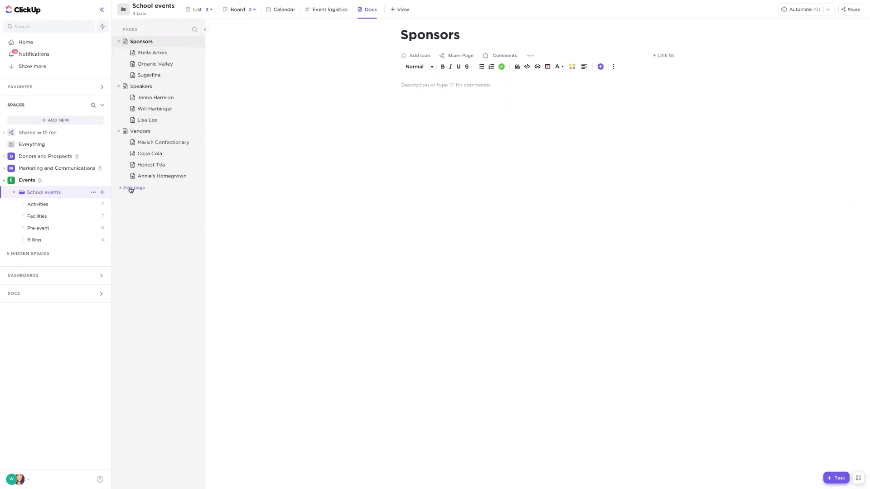
pyautogui.click(117, 133)
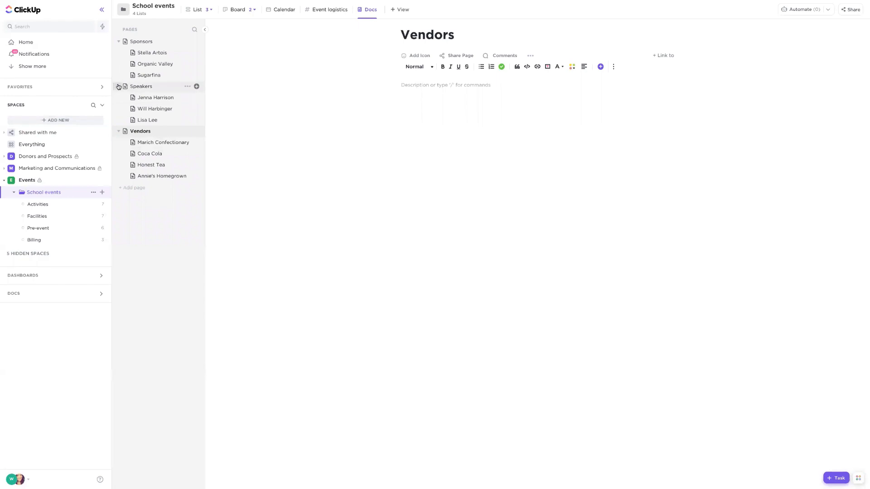
pyautogui.click(143, 42)
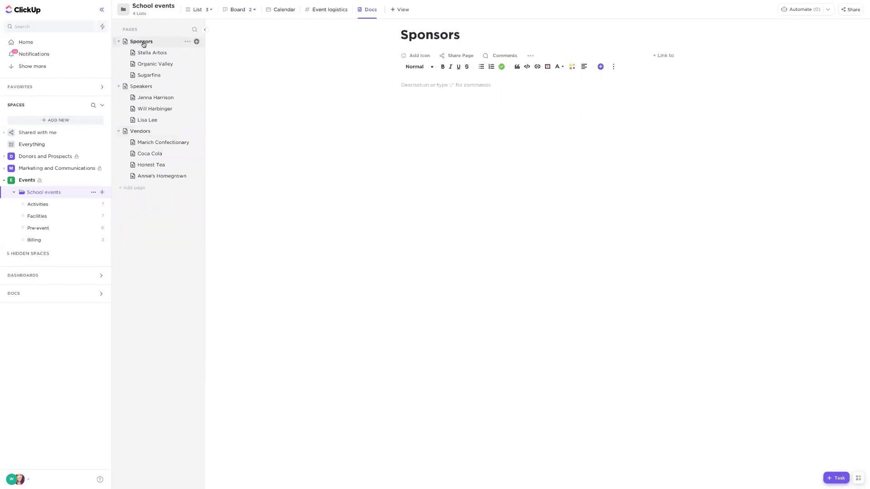
# - Add the Heading 1 text "Things to plan for sponsors" to the Sponsors page using slash commands
pyautogui.click(476, 116)
pyautogui.write('/')
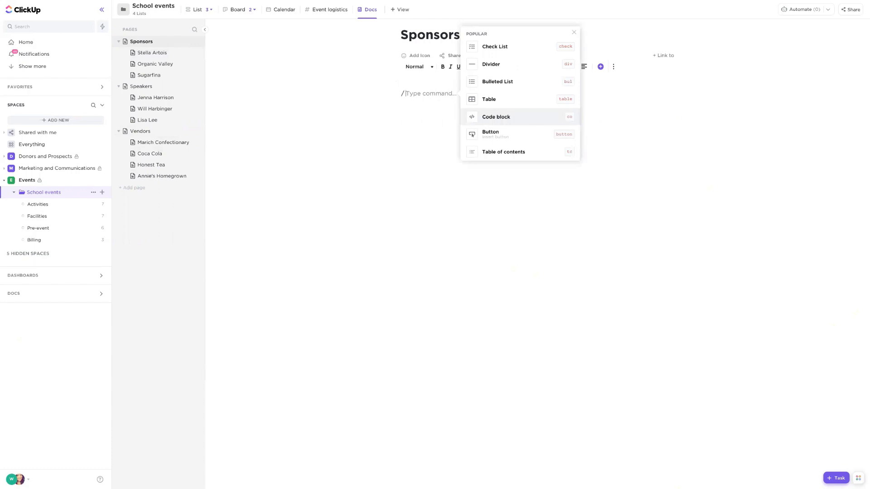
pyautogui.write('h')
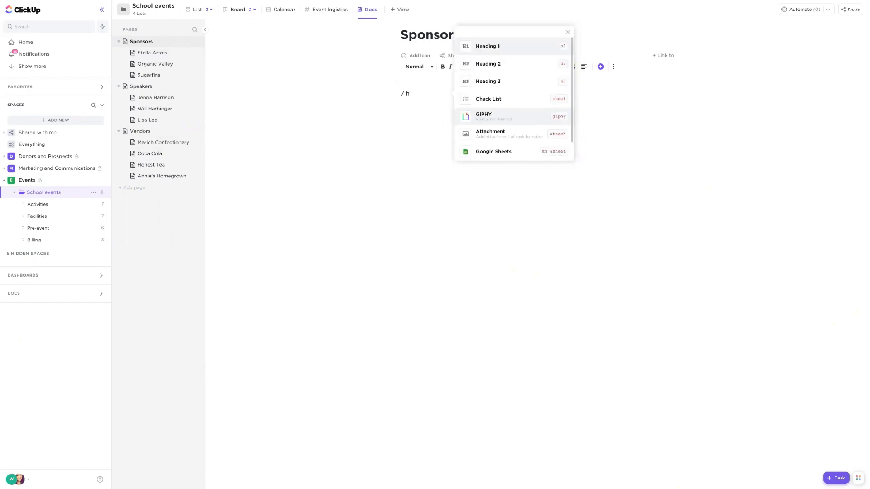
pyautogui.write('1')
pyautogui.press('Return')
pyautogui.write('/')
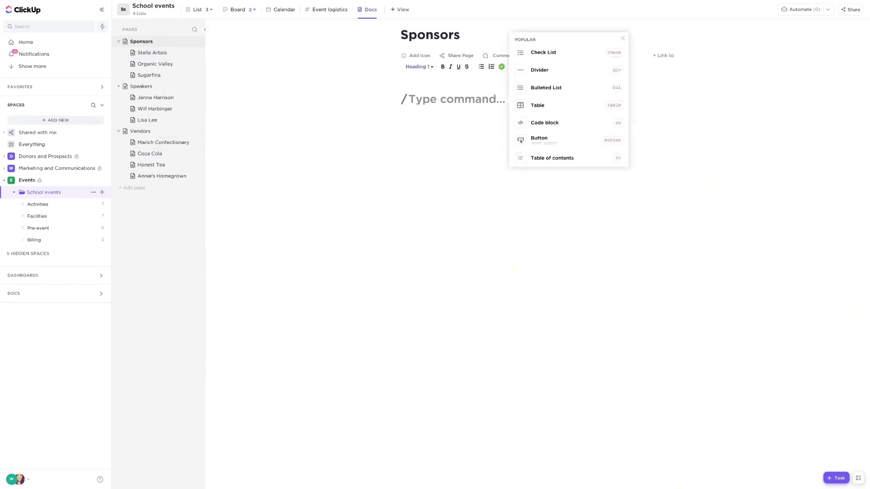
pyautogui.press('BackSpace')
pyautogui.write('Thing')
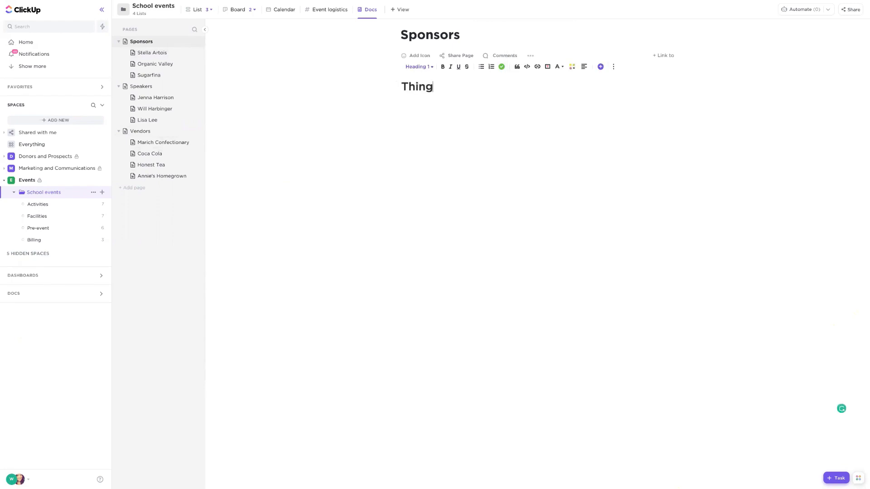
pyautogui.write('s to plan for spo')
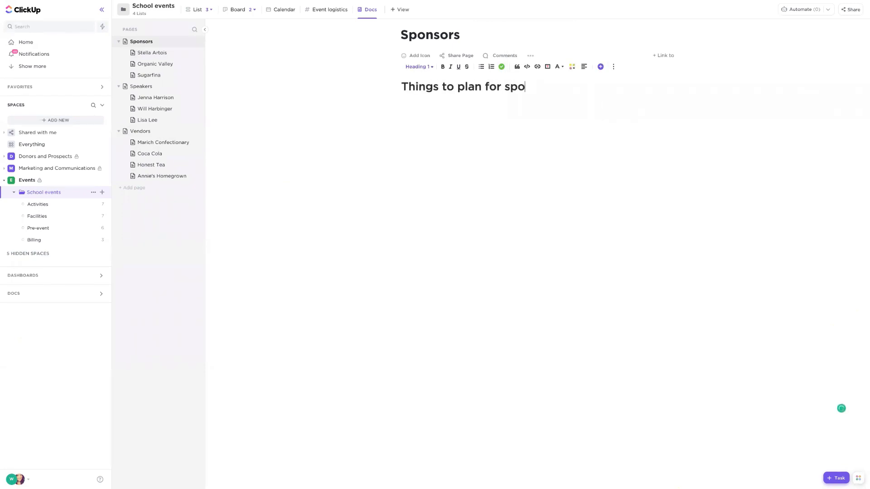
pyautogui.write('nsors')
pyautogui.press('Return')
# - Try to insert a table below the "Things to plan for sponsors" line using the table slash command
pyautogui.write('//tab')
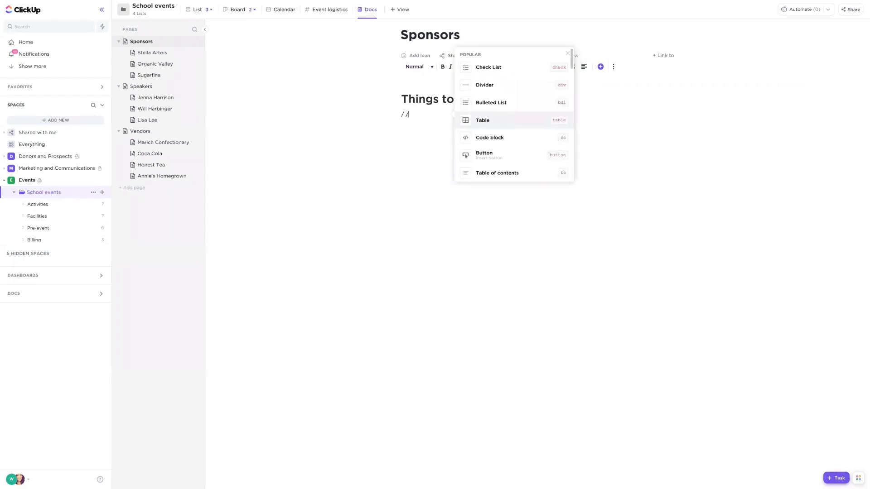
pyautogui.press('BackSpace')
pyautogui.press('BackSpace')
pyautogui.press('BackSpace')
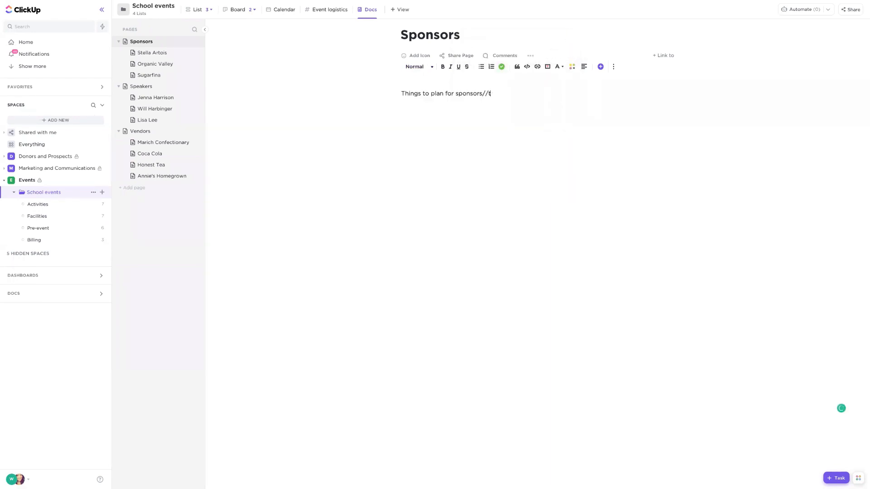
pyautogui.press('Return')
pyautogui.write('/tabke')
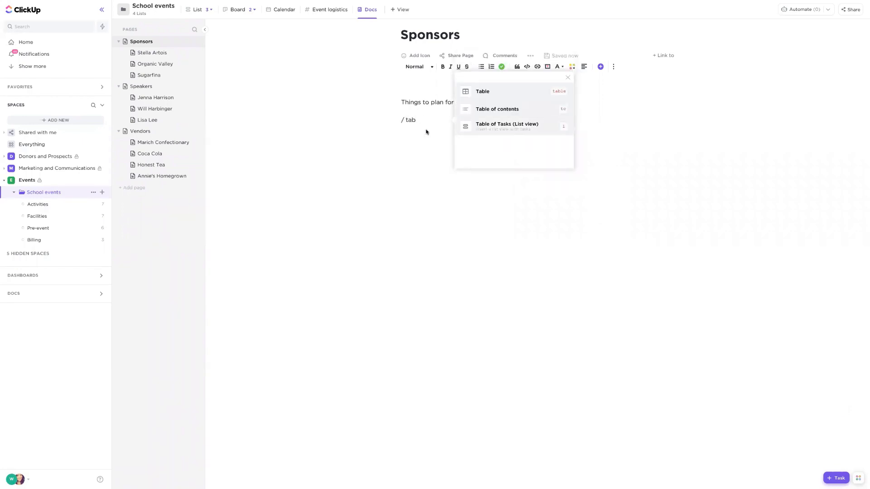
pyautogui.press('BackSpace')
pyautogui.press('BackSpace')
pyautogui.press('BackSpace')
pyautogui.press('BackSpace')
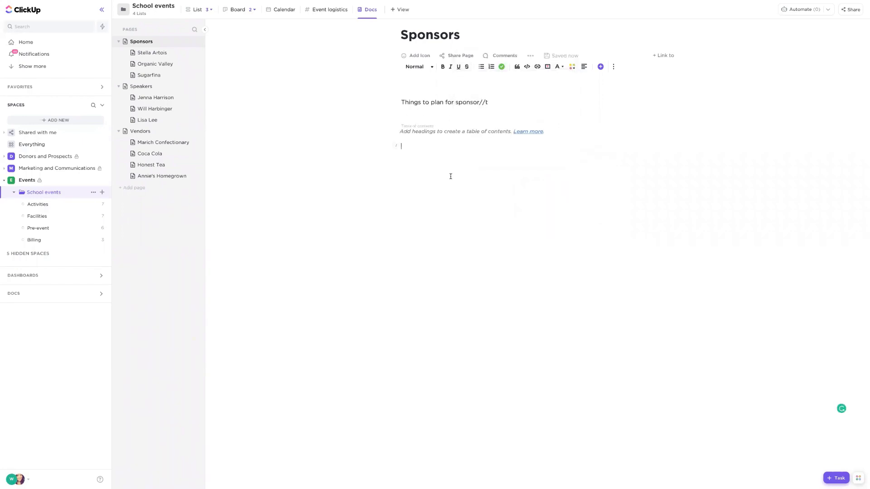
# - Try to insert an embed in the Sponsors page, undo the last edits, and dismiss the command suggestions
pyautogui.write('/embe')
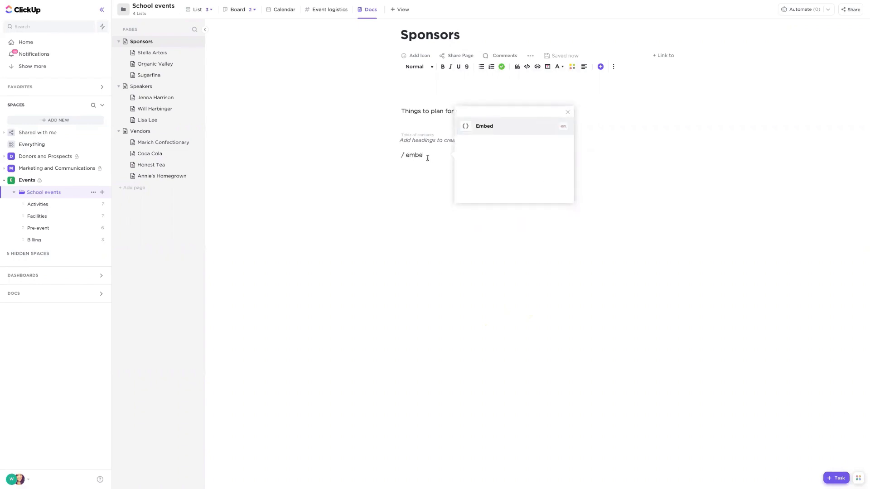
pyautogui.moveTo(422, 154); pyautogui.dragTo(398, 154)
pyautogui.hotkey('ctrl', 'z')
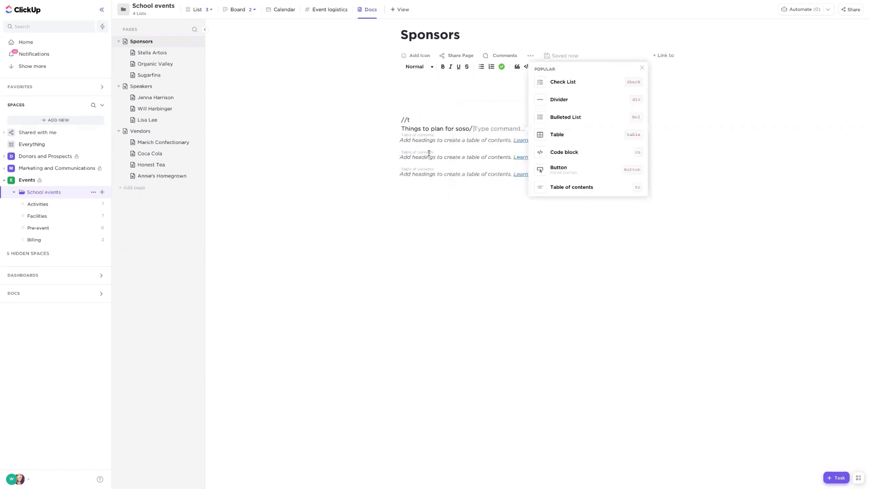
pyautogui.click(641, 68)
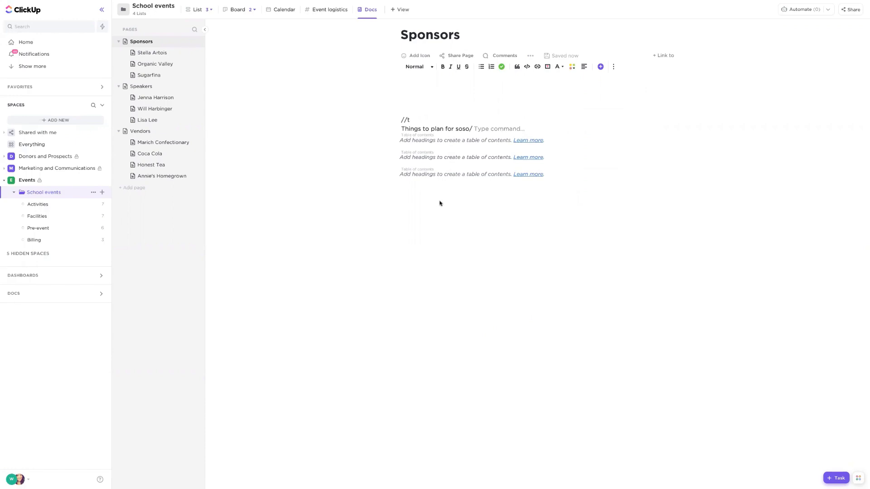
# - Open the sharing options of the Sponsors page, switch its public link on and off again, and close them
pyautogui.click(449, 57)
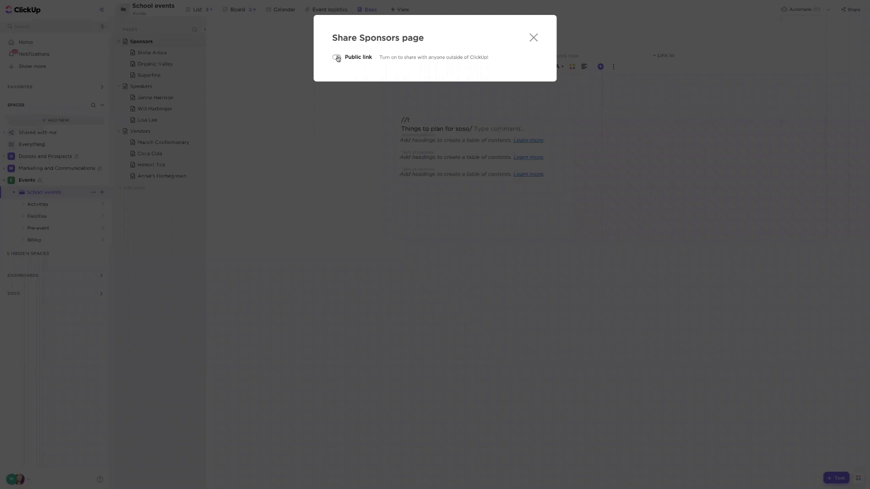
pyautogui.click(337, 57)
pyautogui.click(336, 57)
pyautogui.click(534, 38)
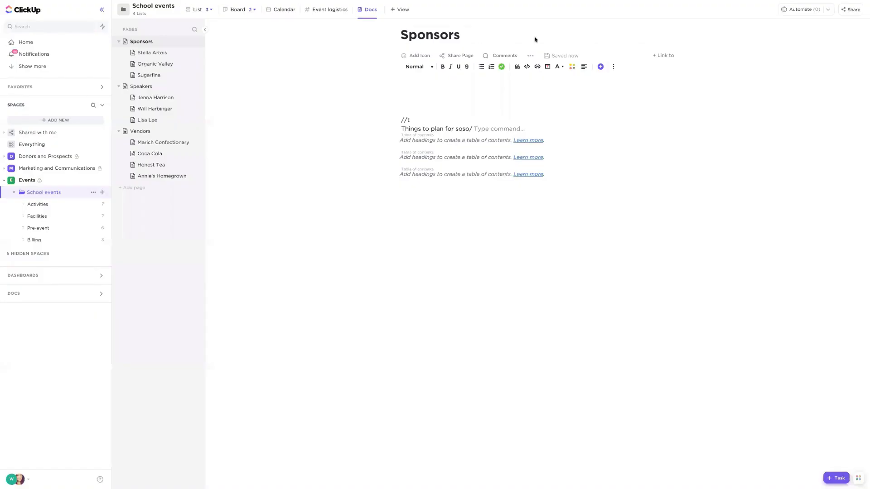
# - Show the School events List view and limit it to your own tasks with Me mode
pyautogui.click(194, 11)
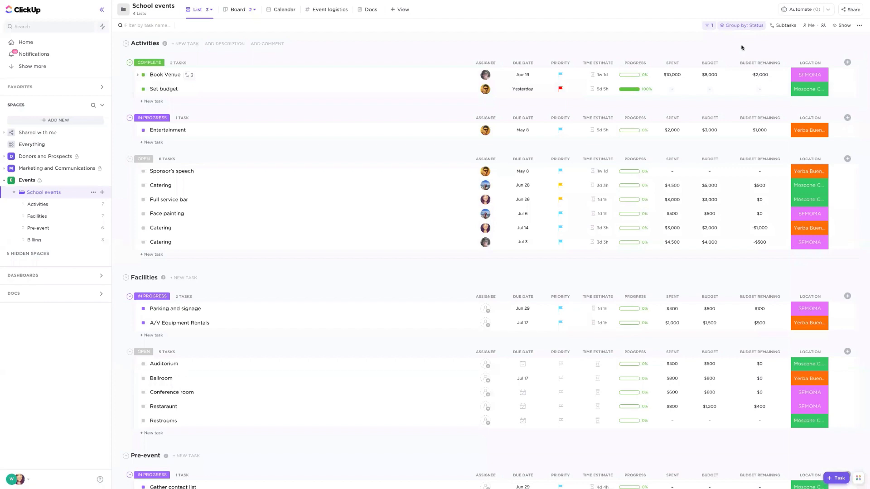
pyautogui.click(806, 25)
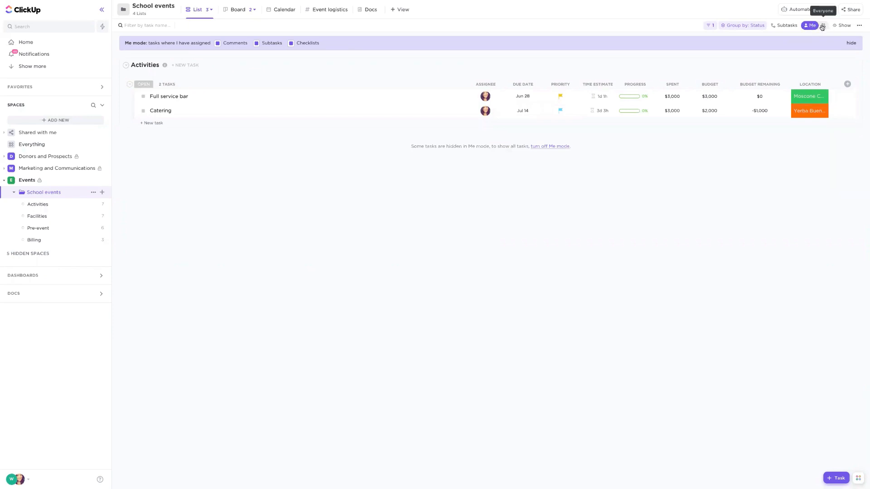
# - Replace Me mode with an assignee filter for the first, third and fourth people listed below Unassigned
pyautogui.click(822, 26)
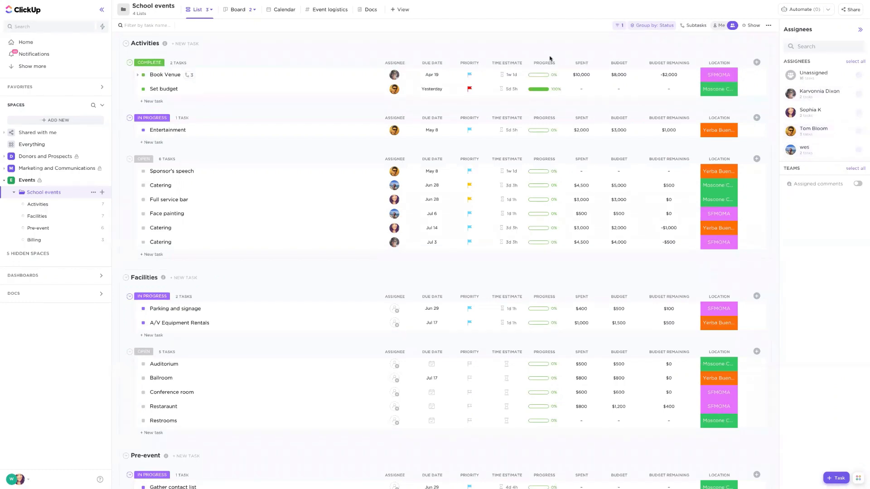
pyautogui.click(818, 98)
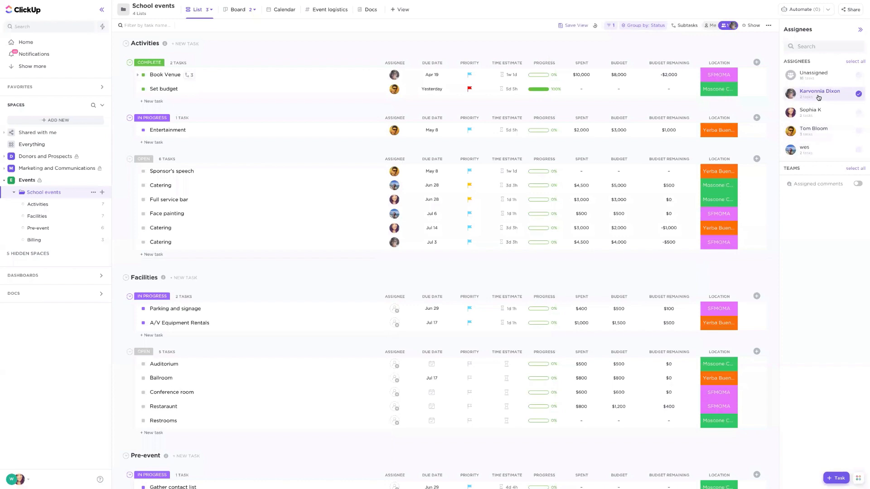
pyautogui.click(827, 135)
pyautogui.click(826, 156)
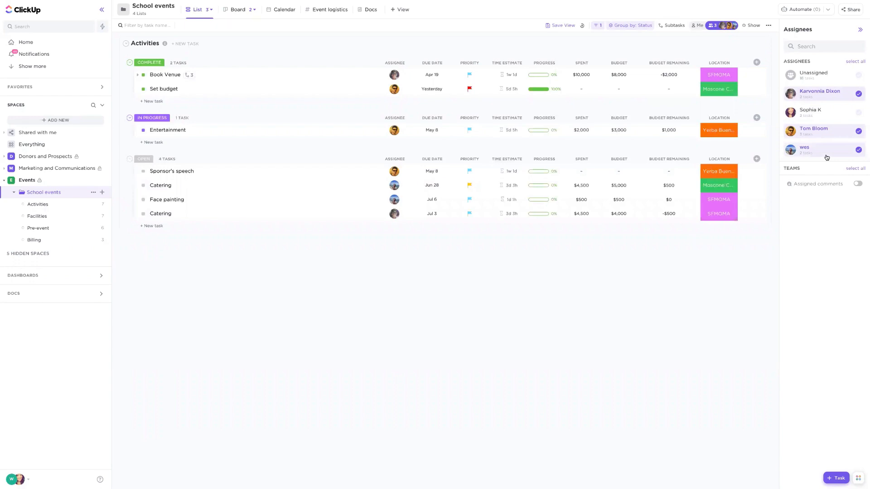
# - Clear all three assignees from the School events list filter and close the assignee selection
pyautogui.click(825, 154)
pyautogui.click(828, 131)
pyautogui.click(833, 93)
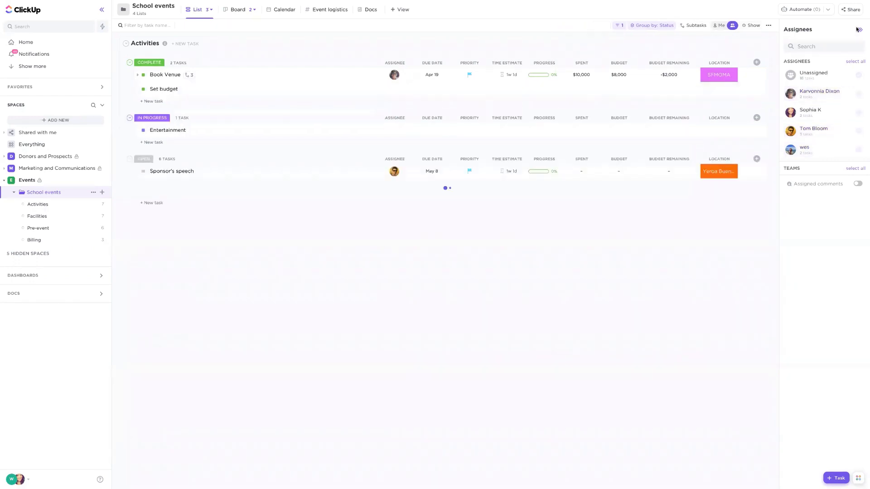
pyautogui.click(858, 30)
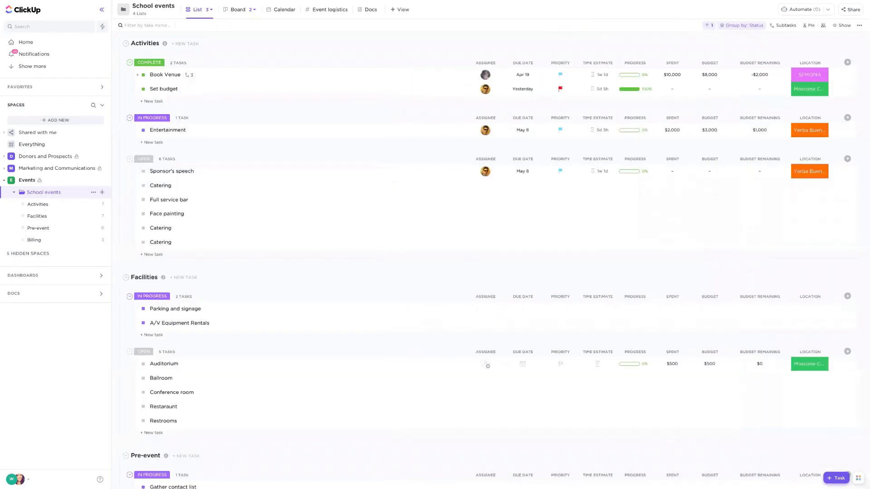
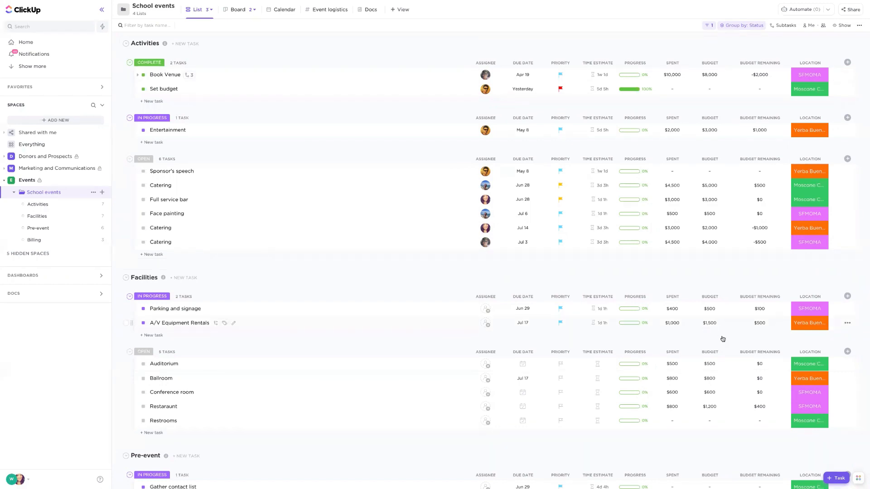
pyautogui.click(859, 478)
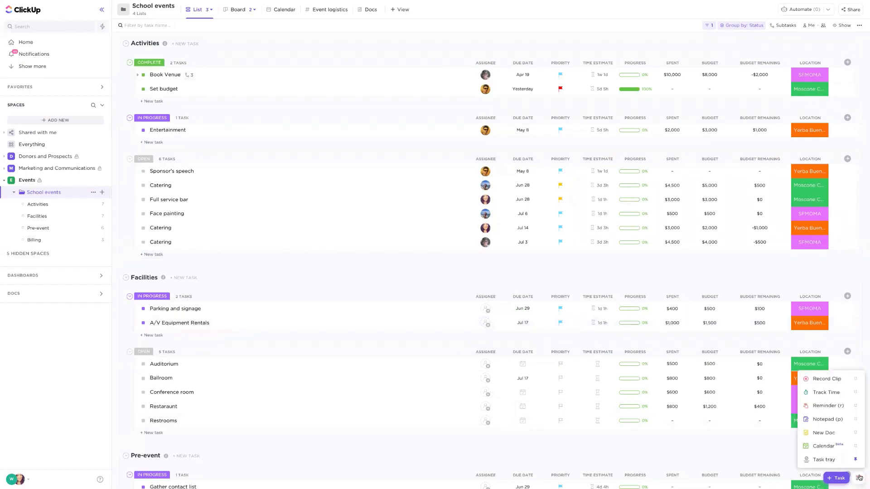
pyautogui.click(814, 407)
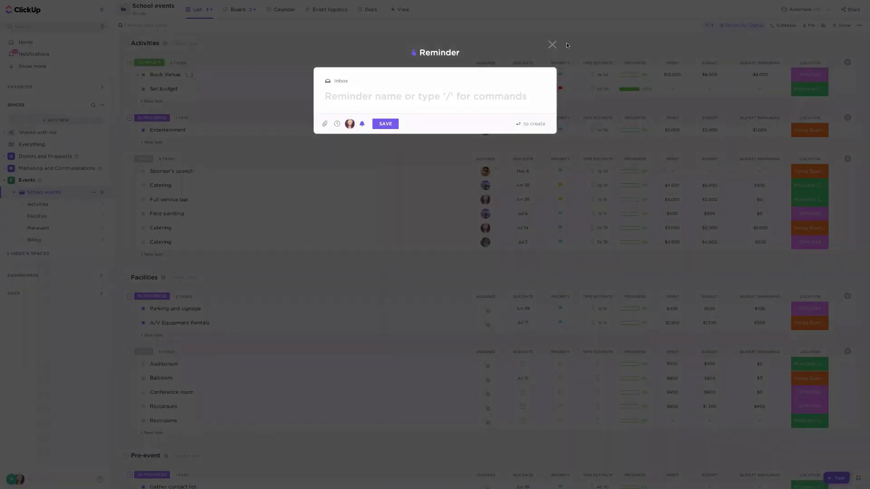
pyautogui.click(552, 46)
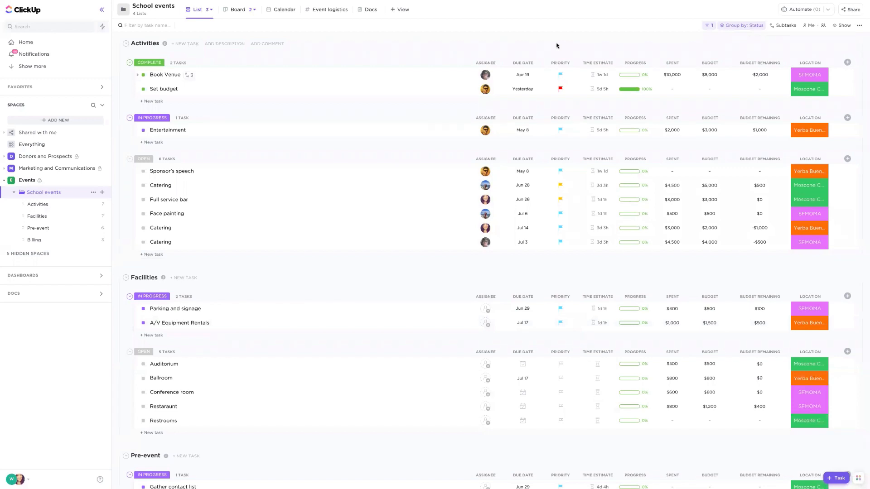
# - Start a new reminder and name it "Set up scheduling appt with the Dean"
pyautogui.press('r')
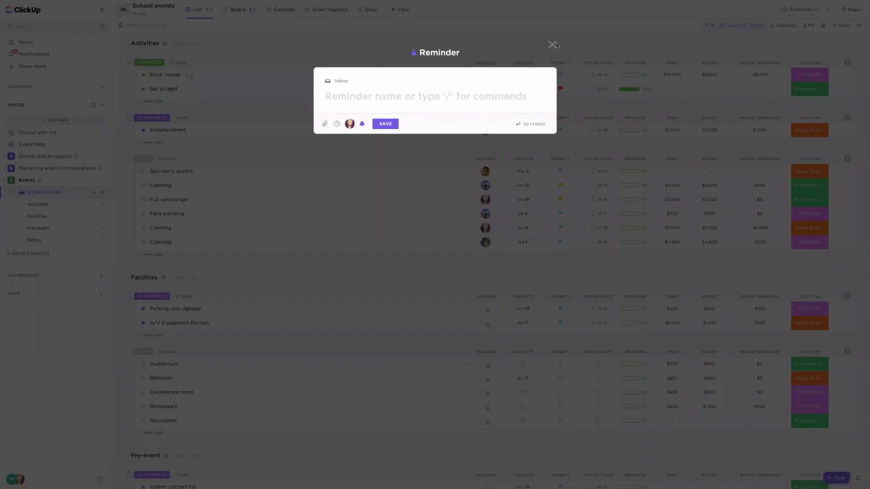
pyautogui.write('Set y')
pyautogui.press('BackSpace')
pyautogui.write('u')
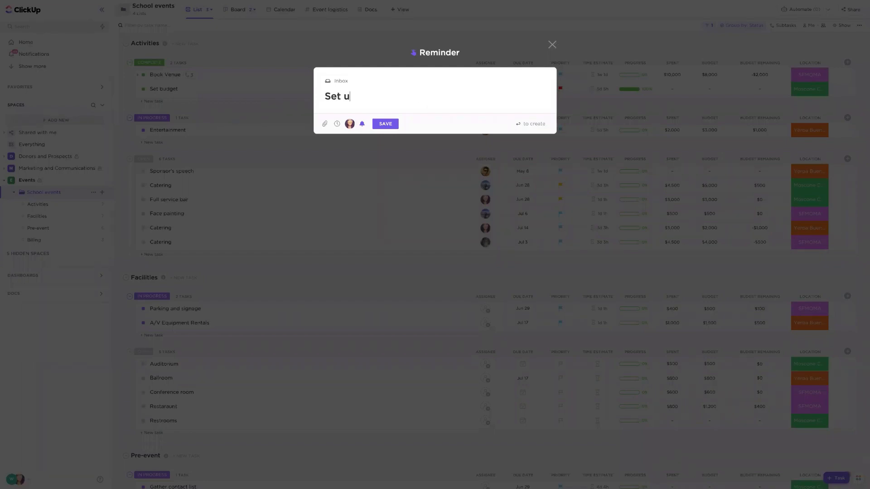
pyautogui.write('p scheduling app')
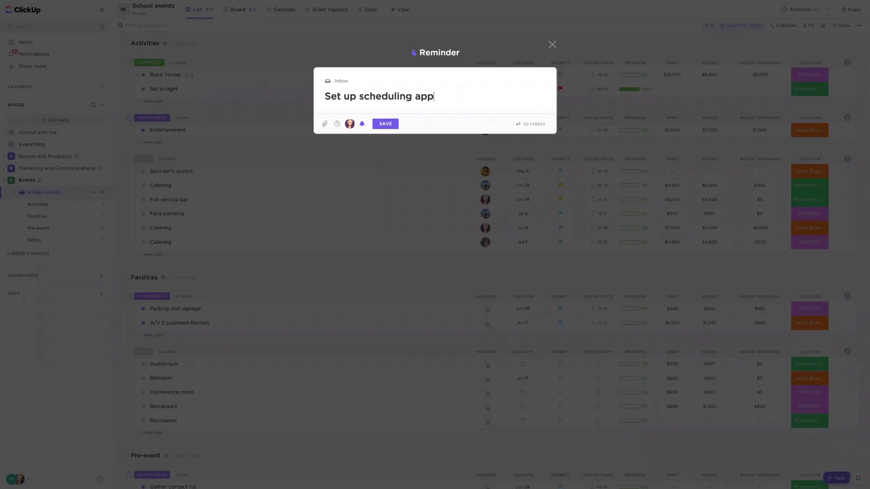
pyautogui.write('t with the Dean')
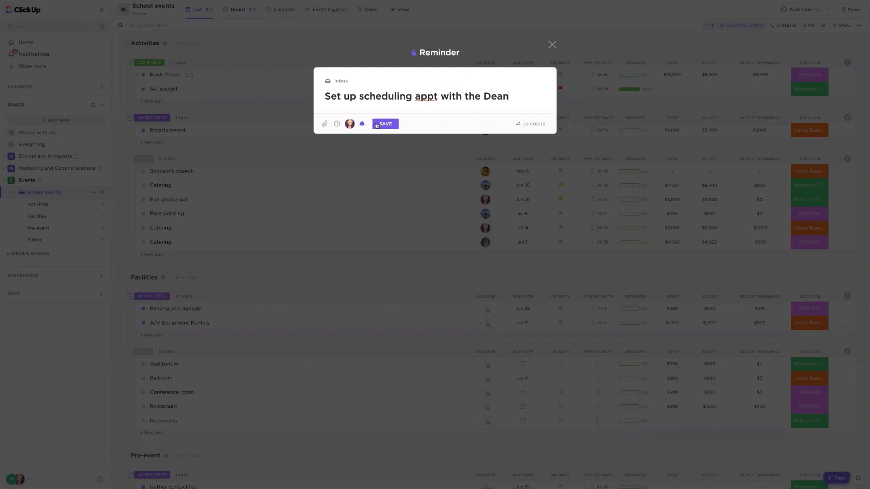
# - Set the reminder's date to tomorrow, look at the people it can be delegated to, and save it assigned to yourself
pyautogui.click(362, 124)
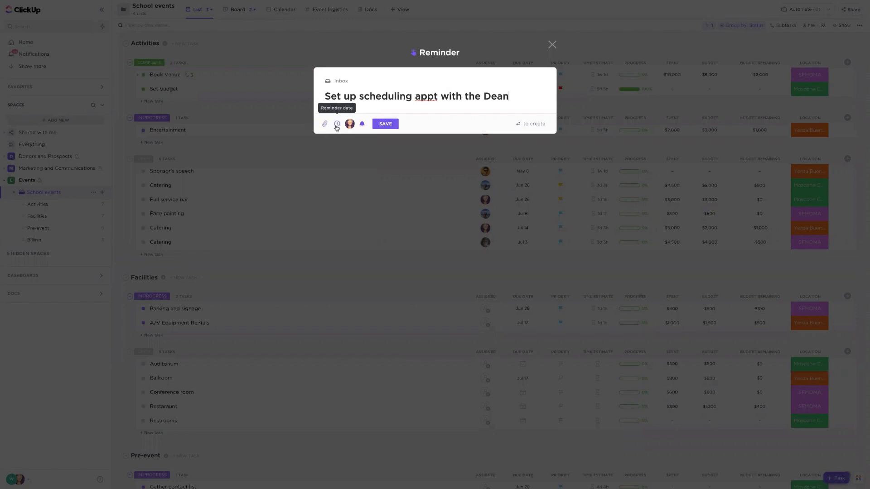
pyautogui.click(336, 124)
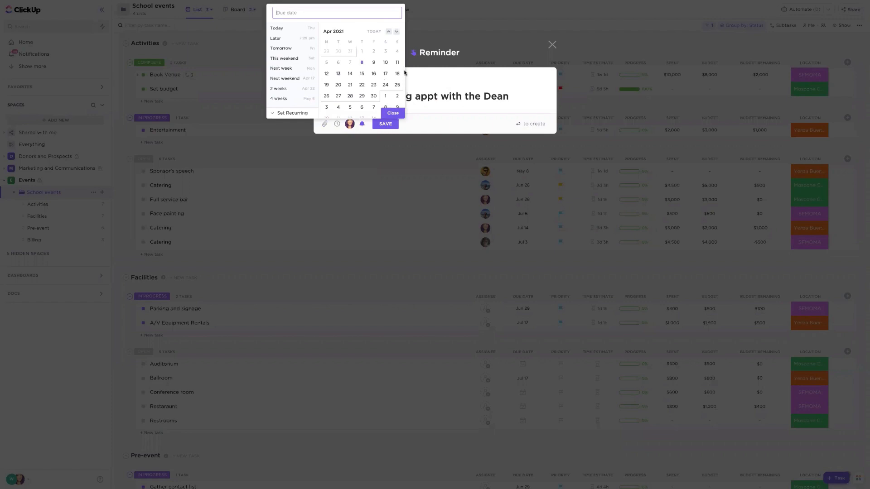
pyautogui.click(374, 63)
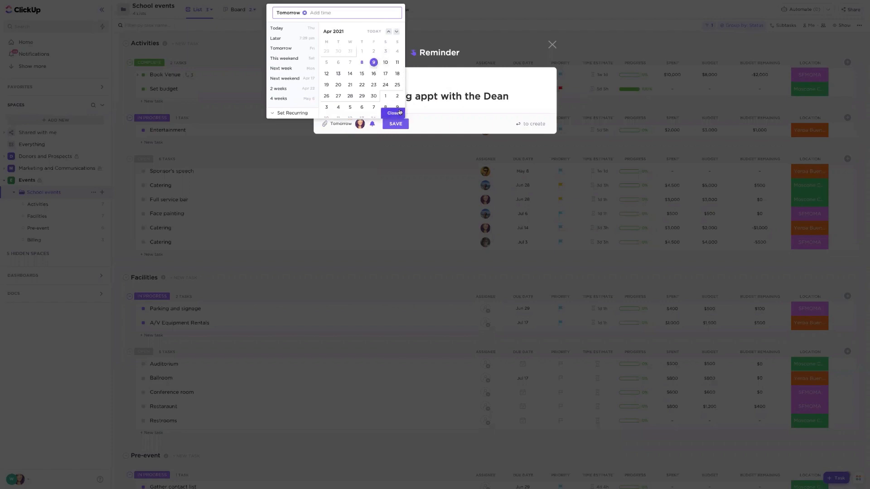
pyautogui.click(400, 113)
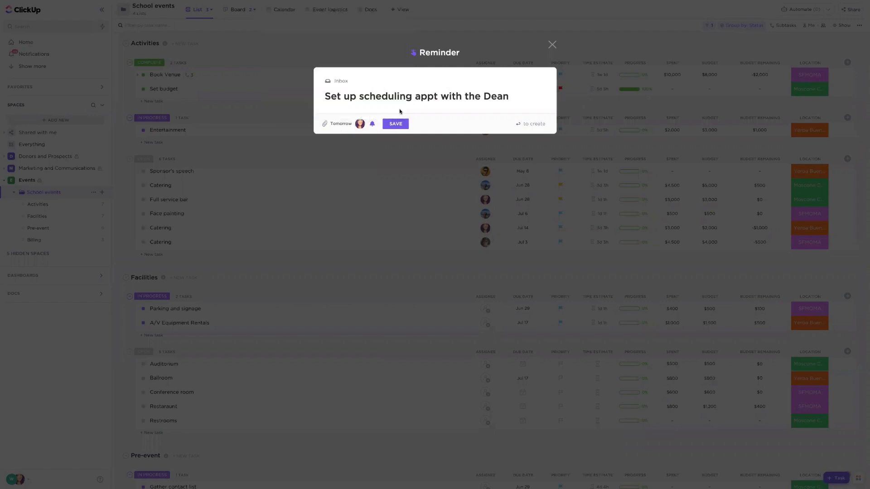
pyautogui.click(360, 129)
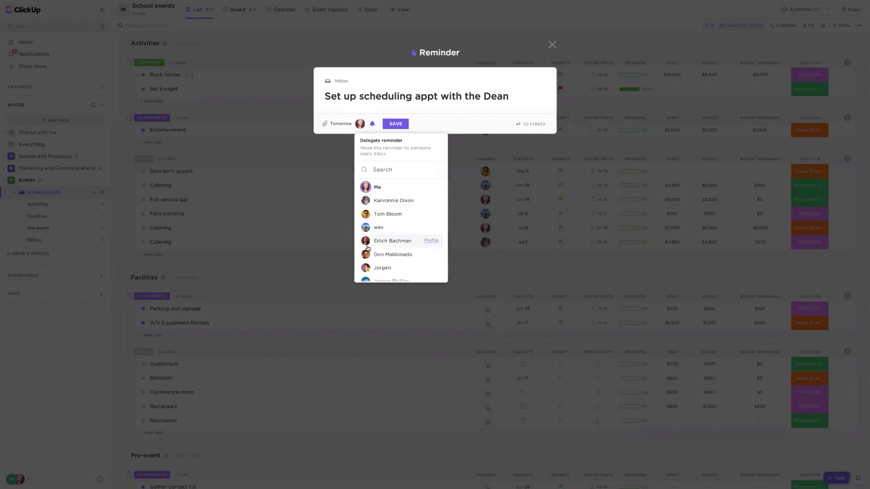
pyautogui.click(363, 105)
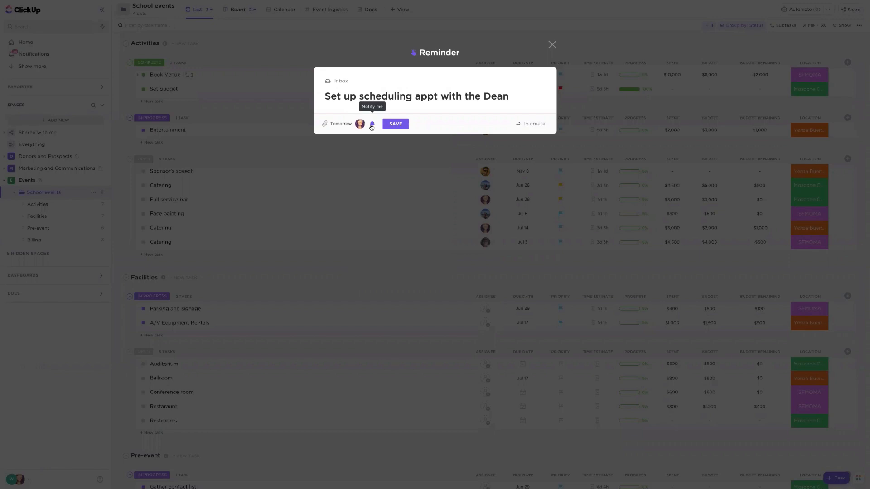
pyautogui.click(395, 126)
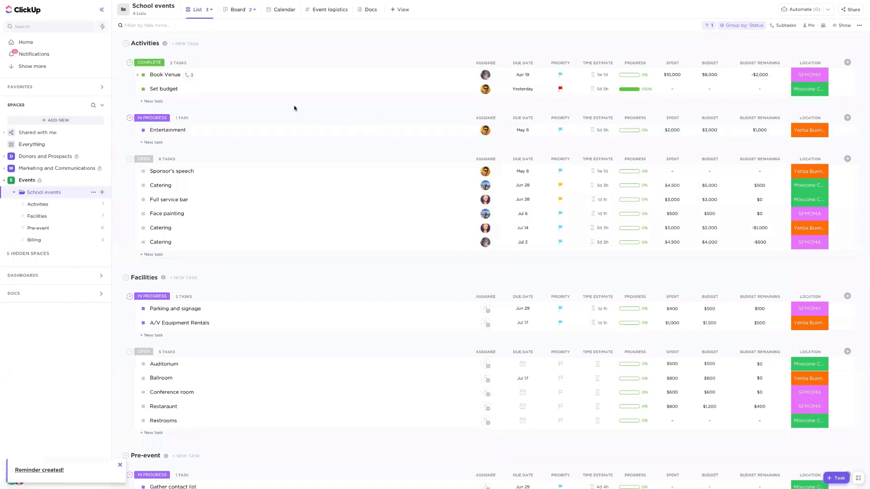
# - Show the delegated reminders on Home with the sidebar collapsed, and mark the "Track time in your work order tasks" reminder due Tuesday as done
pyautogui.click(31, 42)
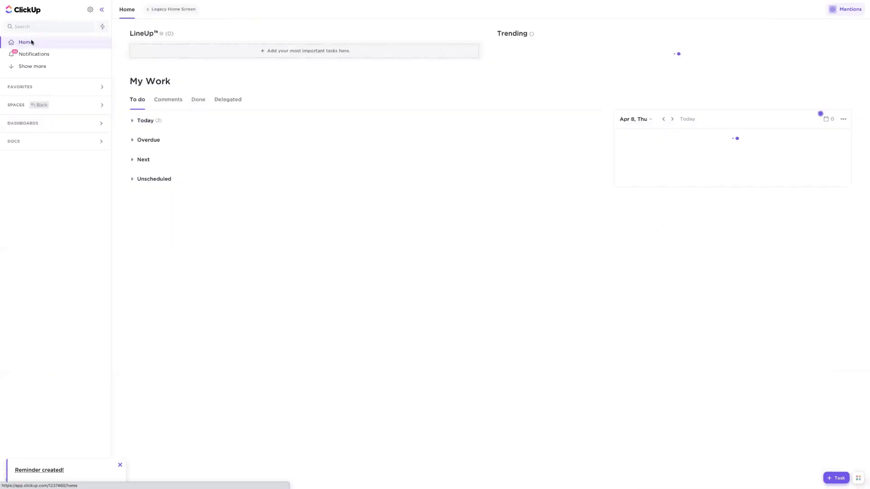
pyautogui.click(103, 10)
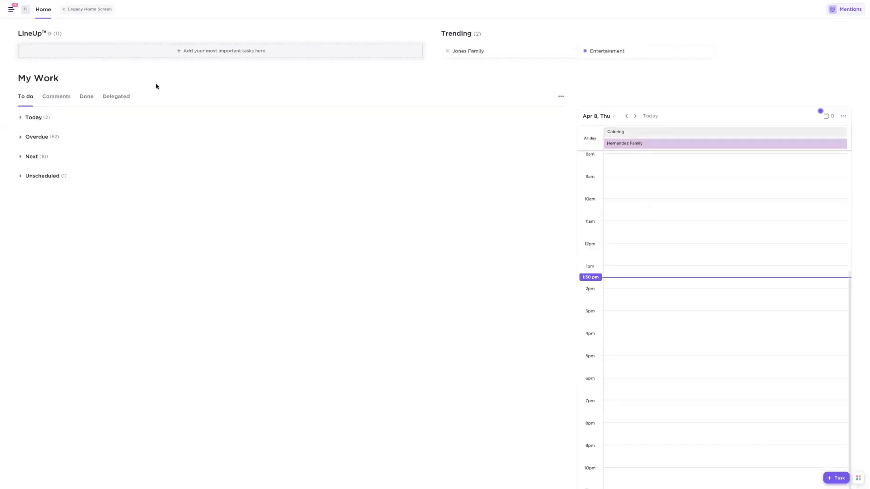
pyautogui.click(105, 99)
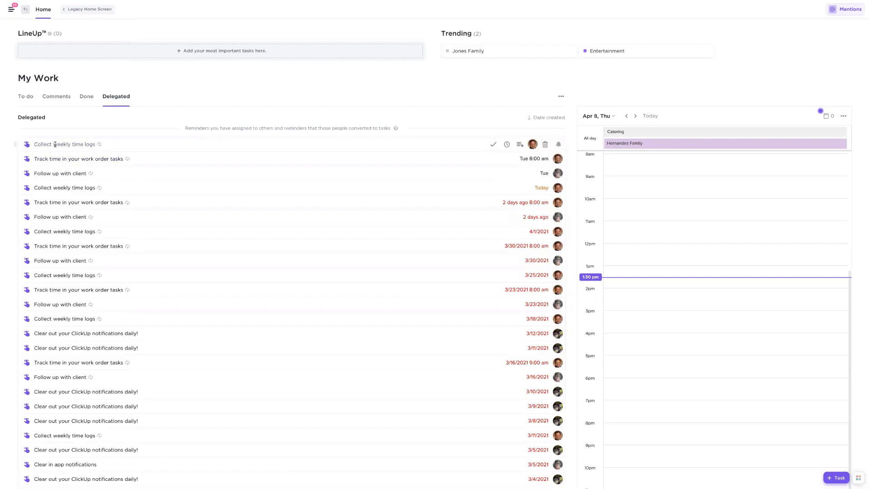
pyautogui.scroll(-6, 125, 156)
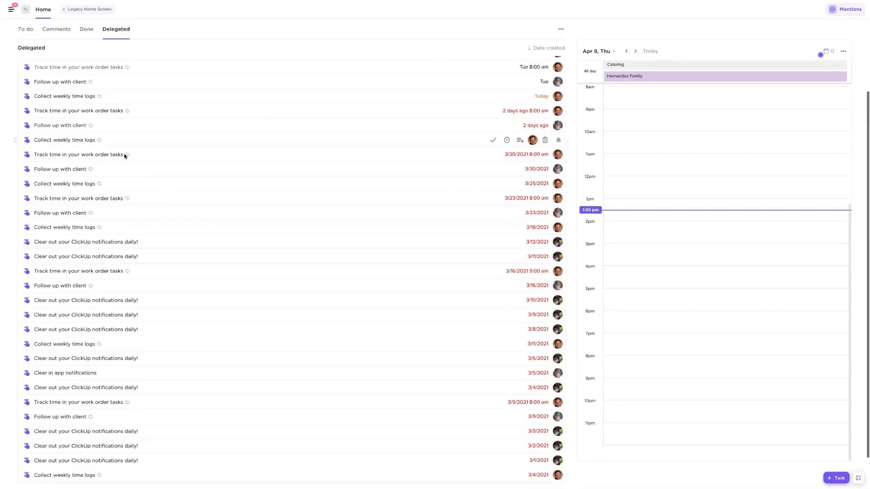
pyautogui.scroll(6, 126, 157)
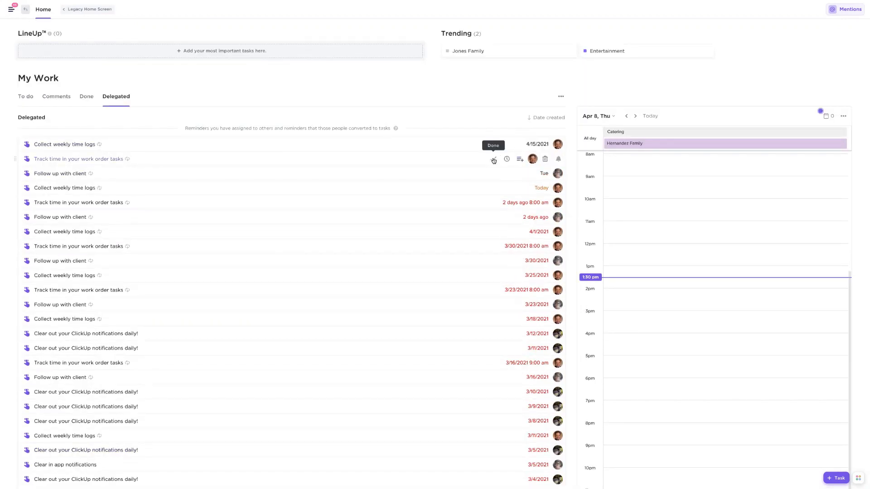
pyautogui.click(494, 160)
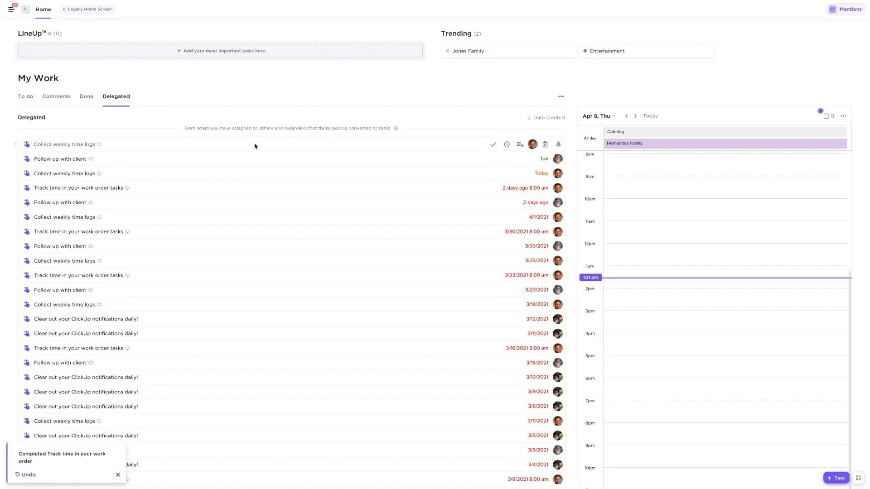
# - Review the Today, Overdue and Next to-do groups, and mark the "Set up scheduling appt with the Dean" reminder as done
pyautogui.click(30, 99)
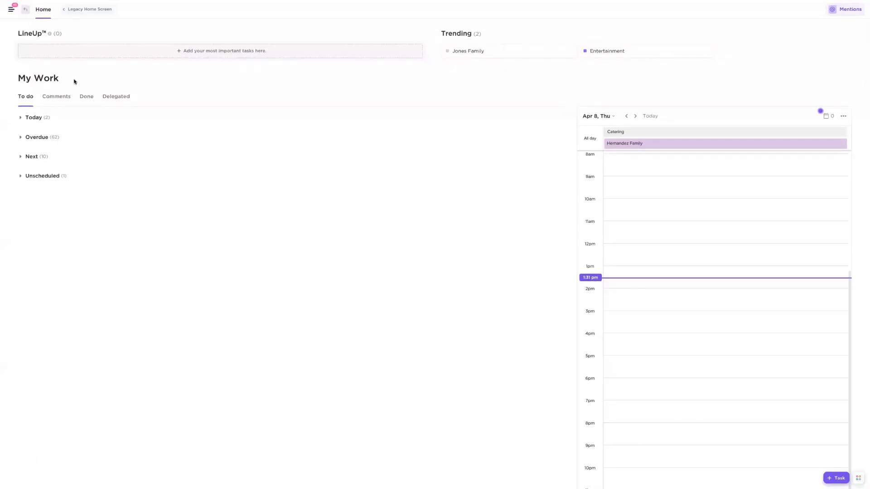
pyautogui.click(19, 119)
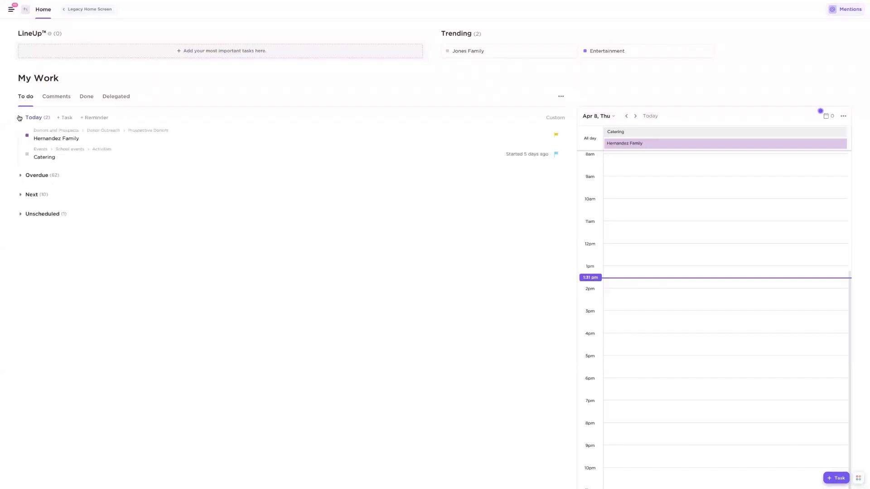
pyautogui.click(20, 175)
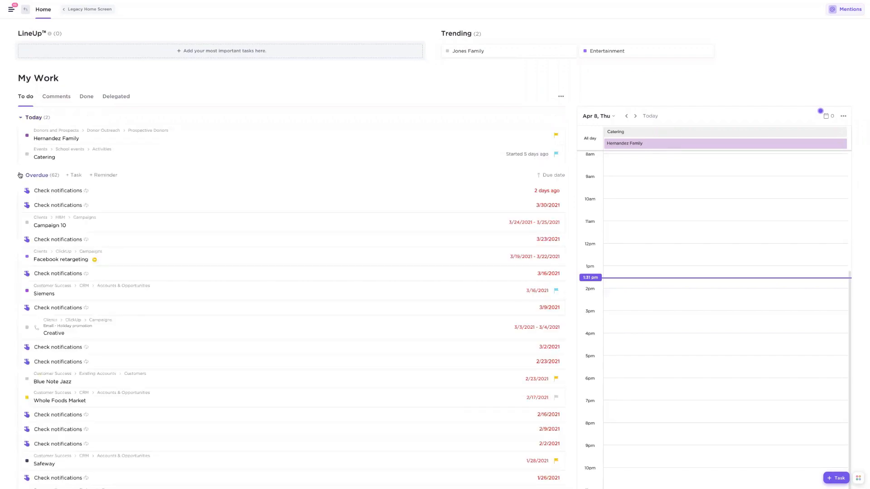
pyautogui.click(20, 175)
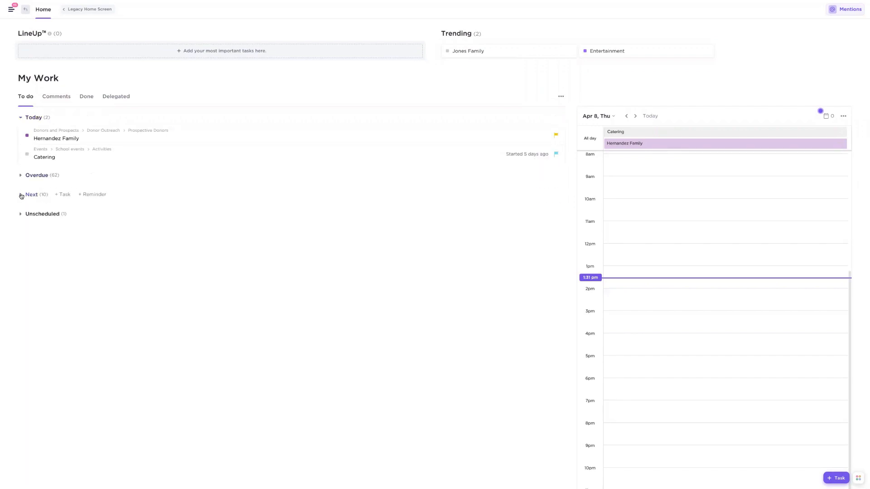
pyautogui.click(20, 196)
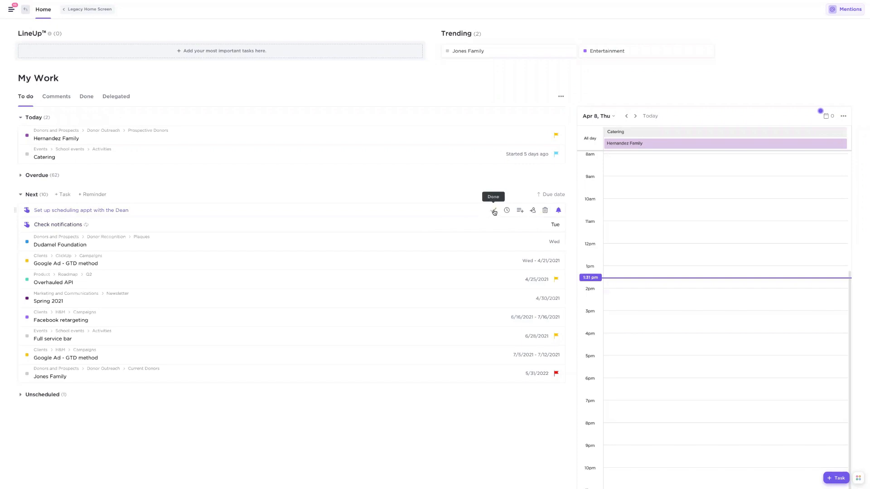
pyautogui.click(493, 210)
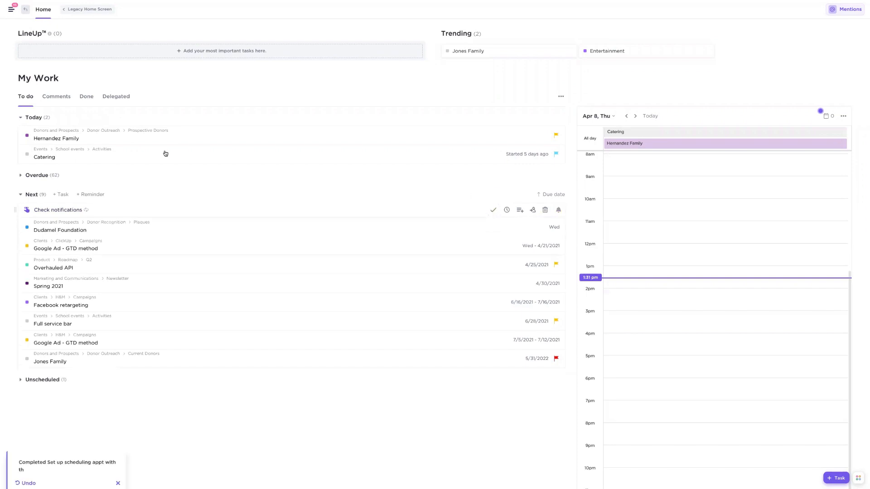
# - Collapse the Next and Today groups and expand the Unscheduled group in My Work
pyautogui.click(20, 194)
pyautogui.click(20, 119)
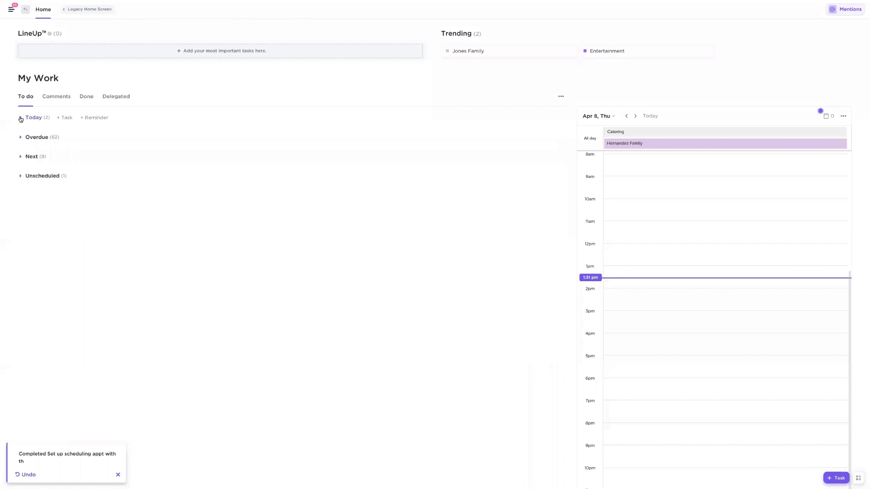
pyautogui.click(21, 176)
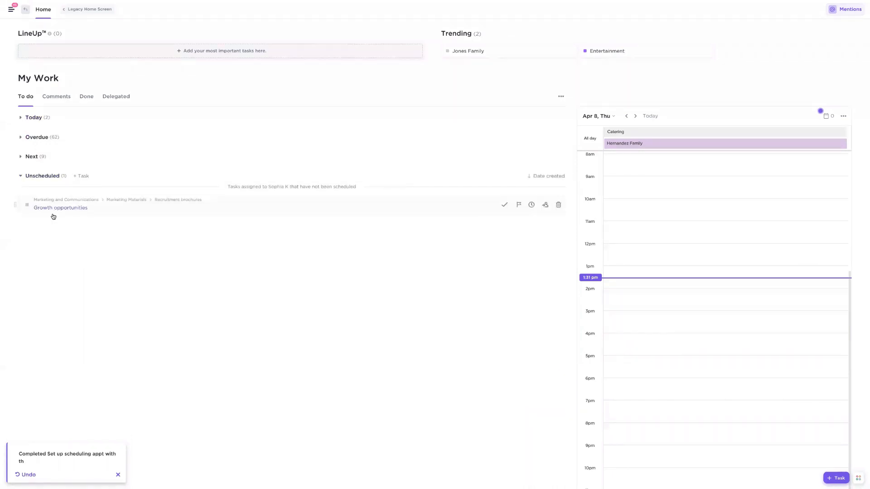
# - Advance the Home calendar to Monday, Apr 12 and schedule the Growth opportunities task there from 10:00 to 11:30 am
pyautogui.scroll(-1, 50, 215)
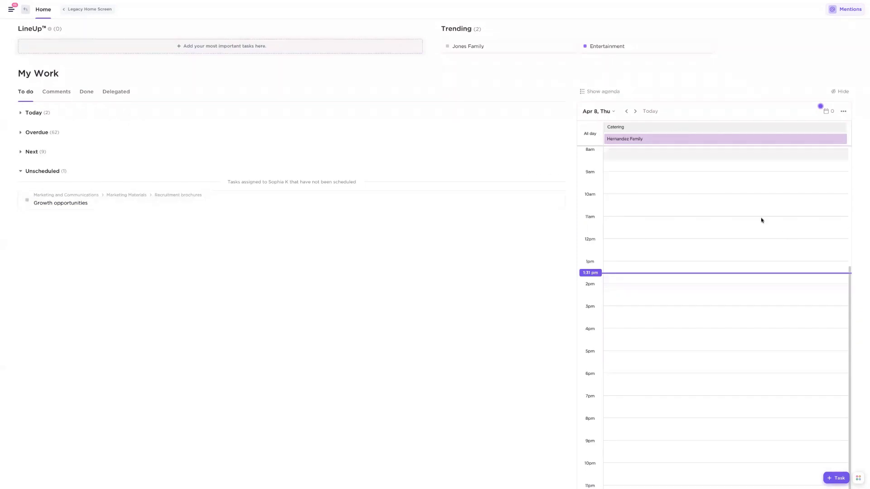
pyautogui.click(635, 113)
pyautogui.click(636, 117)
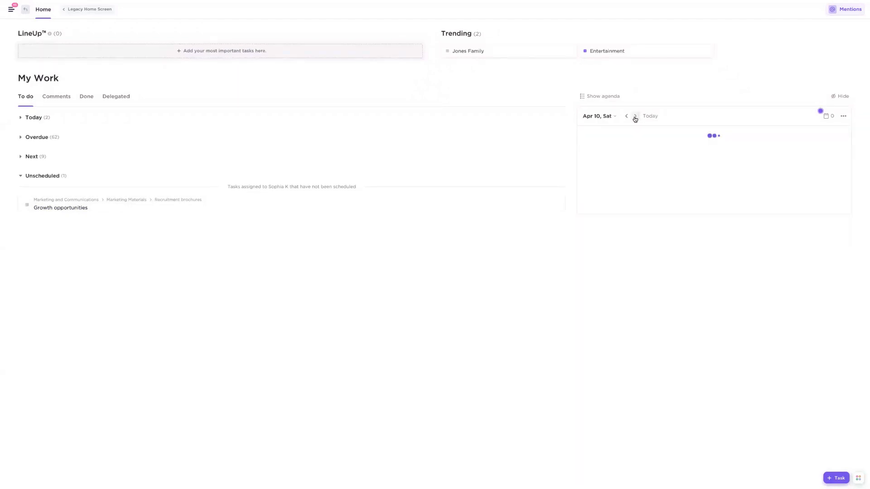
pyautogui.click(635, 117)
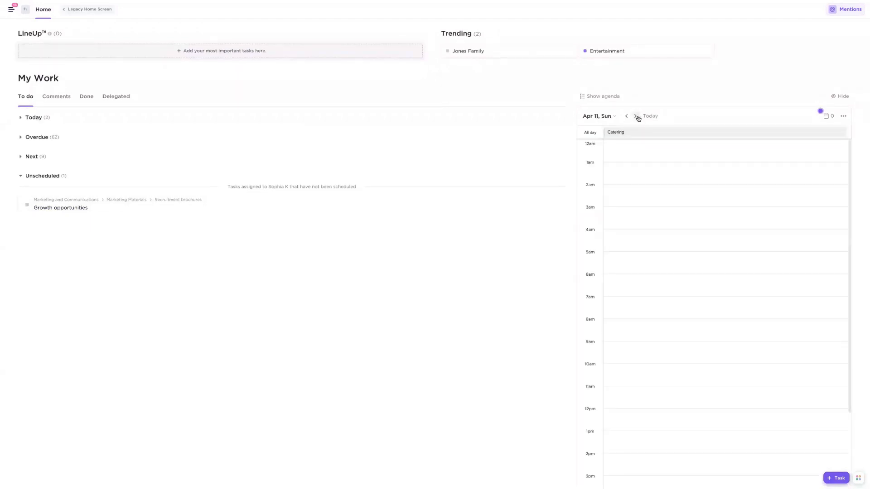
pyautogui.click(636, 117)
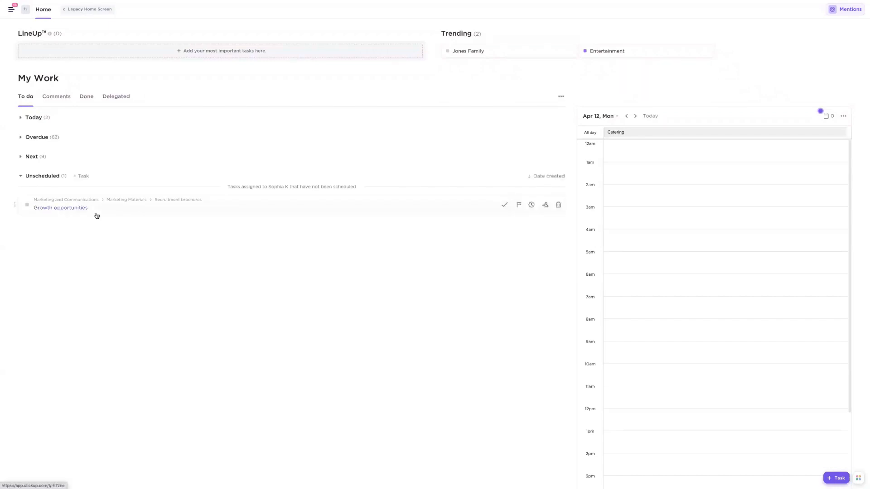
pyautogui.moveTo(62, 208); pyautogui.dragTo(653, 400)
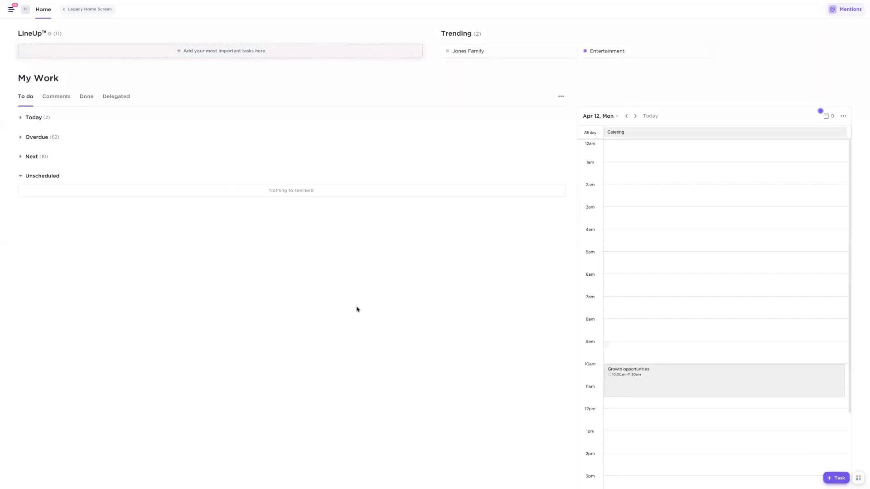
# - Return to the School events List view and keep the sidebar expanded
pyautogui.click(24, 11)
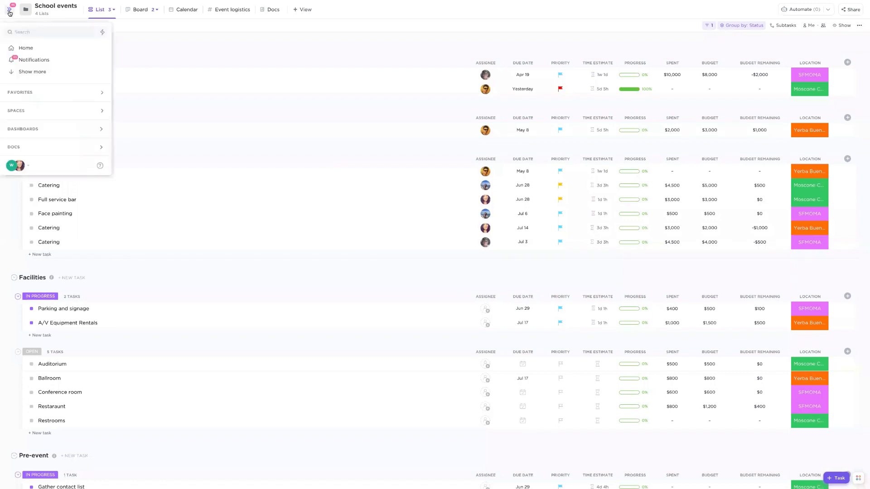
pyautogui.click(9, 13)
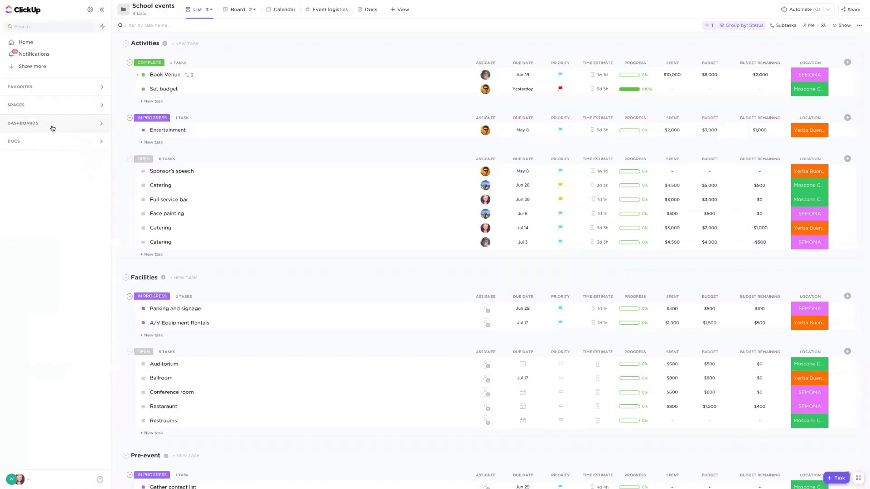
# - Open the shared University dashboard and look over the featured widget types that can be added
pyautogui.click(29, 125)
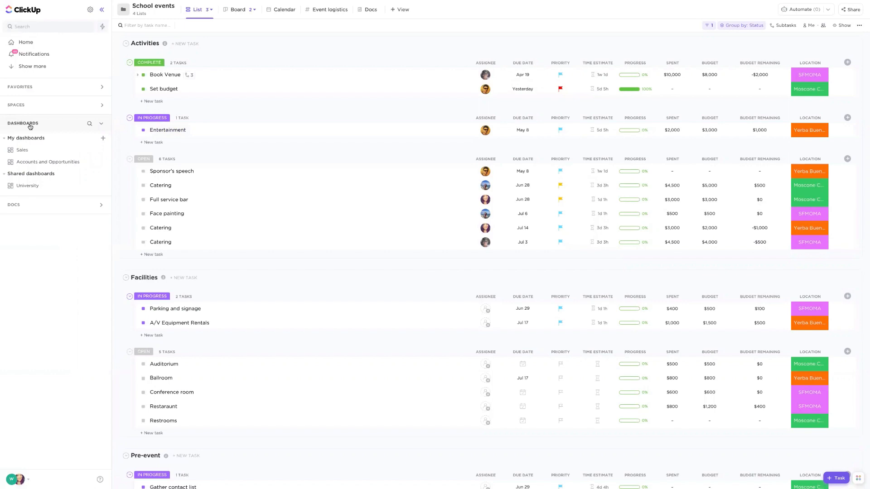
pyautogui.click(28, 186)
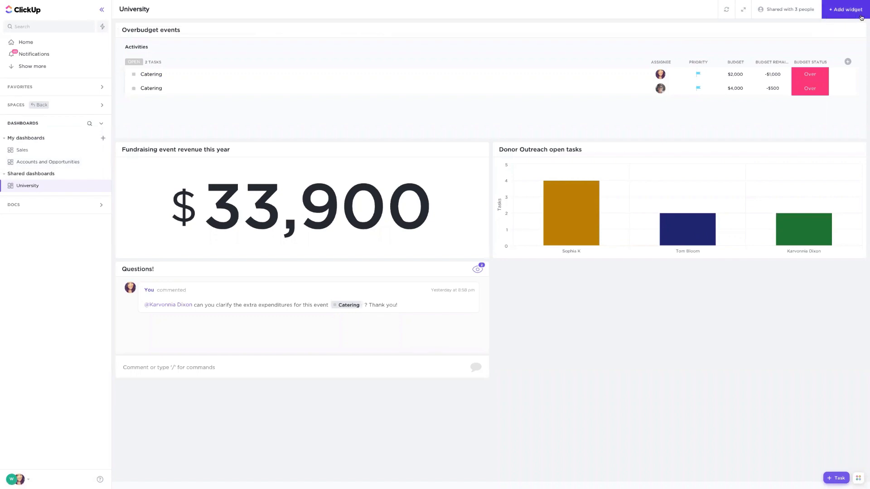
pyautogui.click(847, 10)
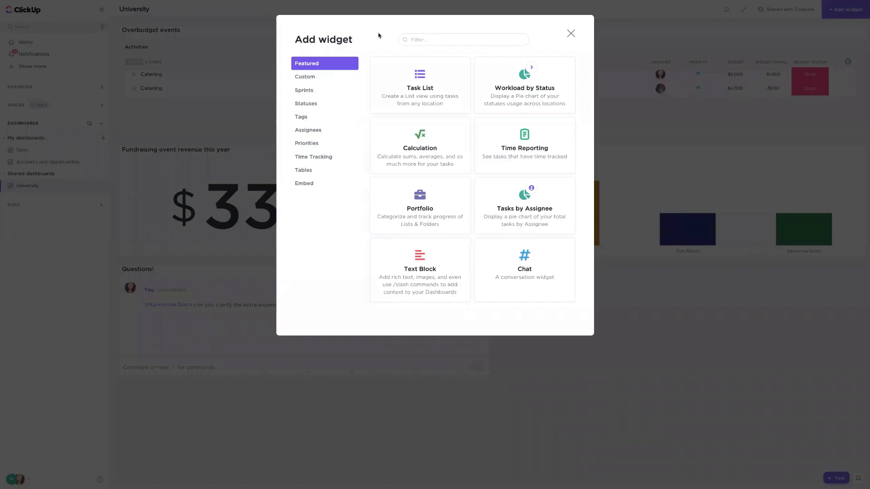
pyautogui.click(571, 33)
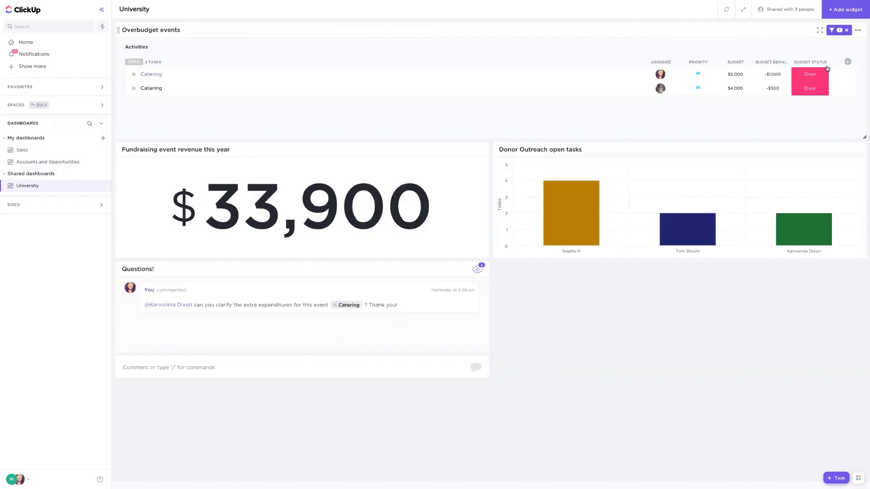
# - View the Overbudget events widget's settings and expand its Events location down to the School events lists
pyautogui.click(857, 29)
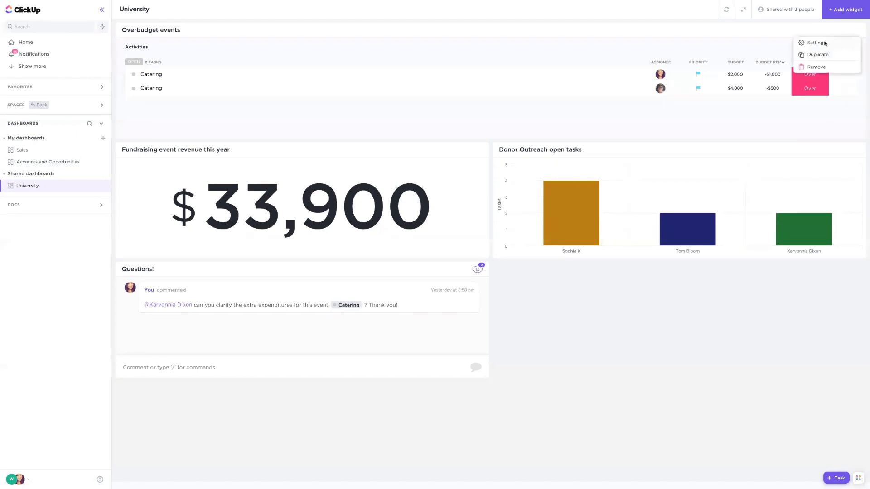
pyautogui.click(825, 42)
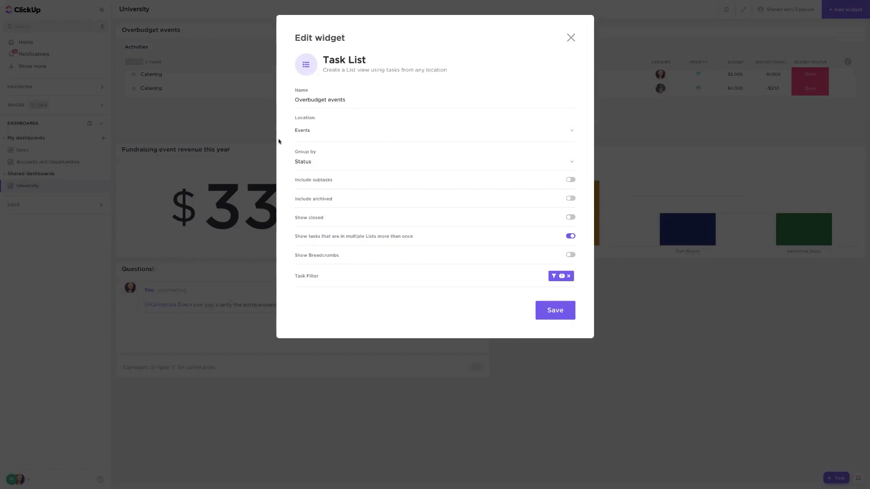
pyautogui.click(305, 132)
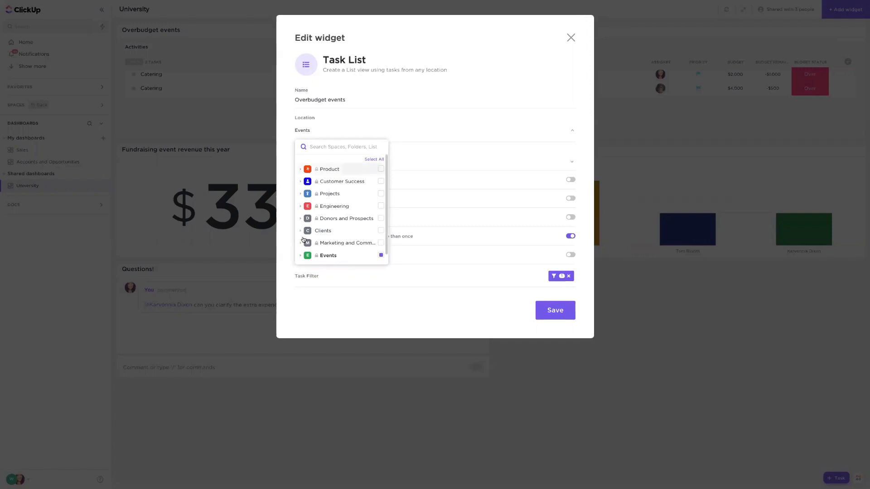
pyautogui.click(300, 256)
pyautogui.click(302, 267)
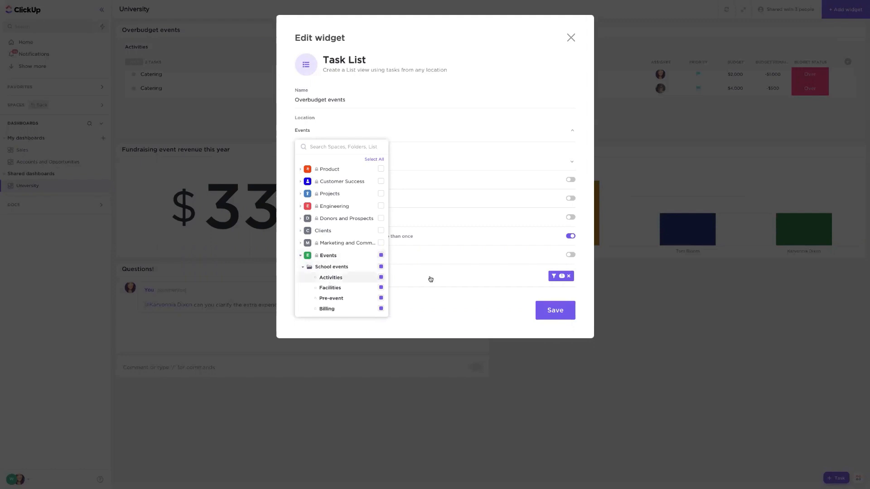
pyautogui.click(464, 280)
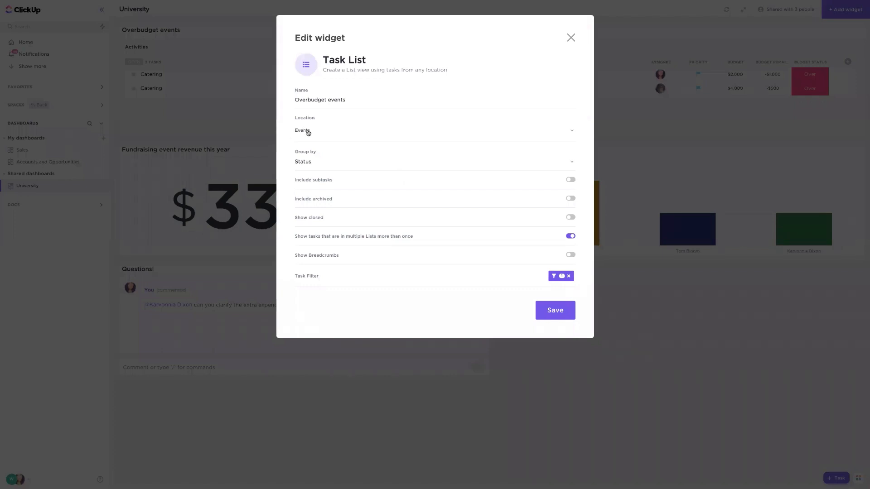
# - Inspect the Overbudget events widget's Budget Status task filter and its value options, and close the settings unsaved
pyautogui.click(561, 276)
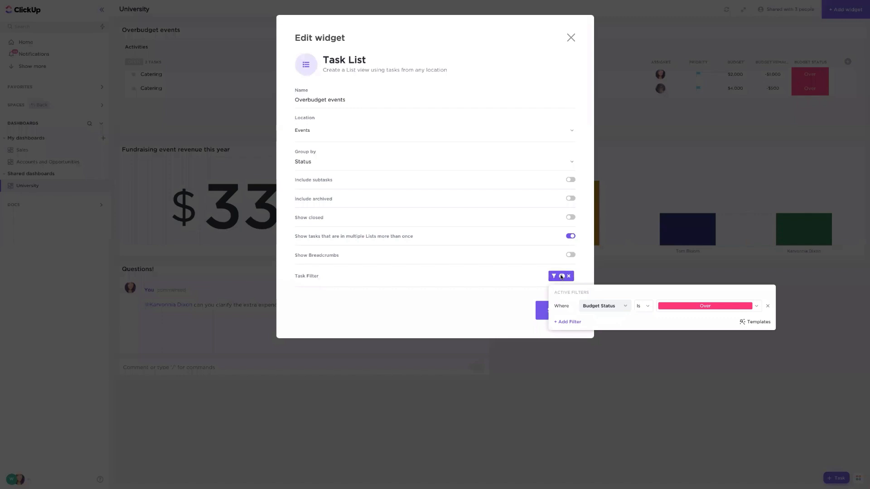
pyautogui.click(699, 307)
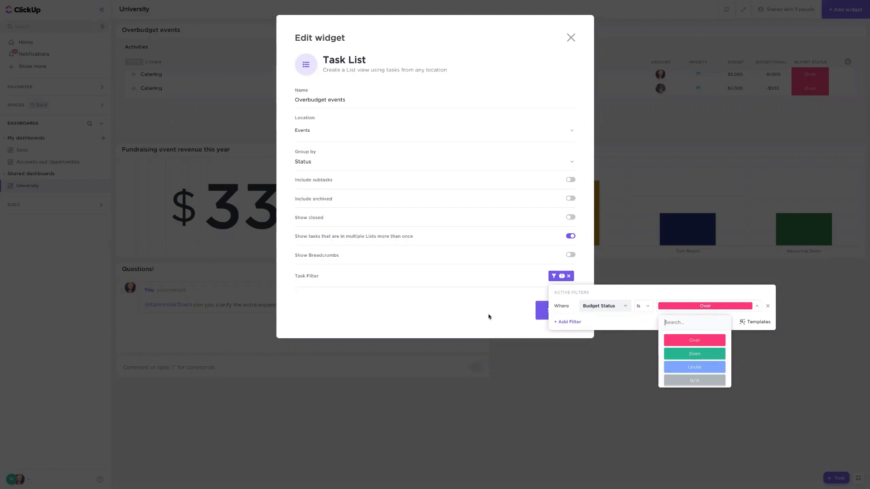
pyautogui.click(516, 296)
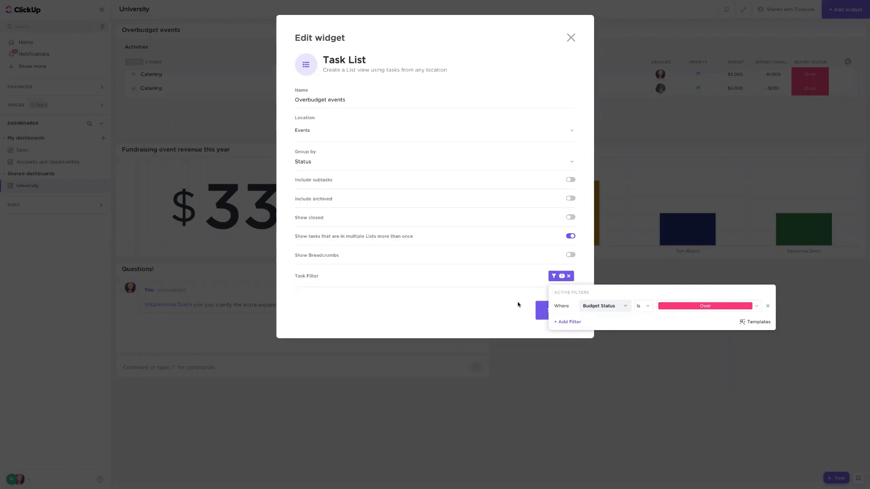
pyautogui.click(518, 305)
pyautogui.click(571, 38)
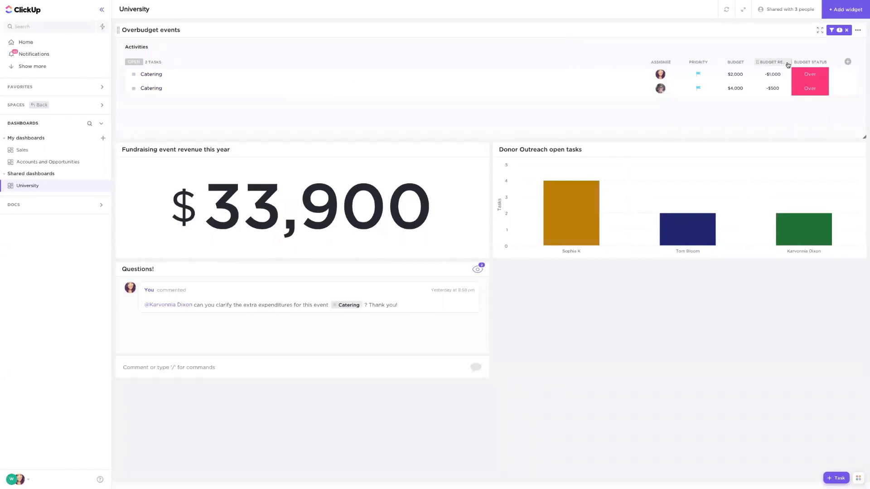
# - Widen the Budget Remaining column in the Overbudget events widget and view the details of both Catering tasks
pyautogui.moveTo(793, 61); pyautogui.dragTo(812, 61)
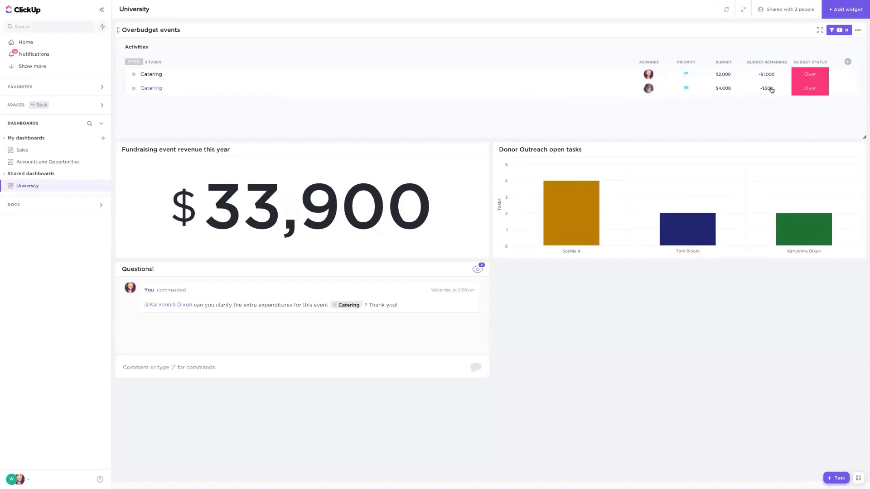
pyautogui.click(177, 77)
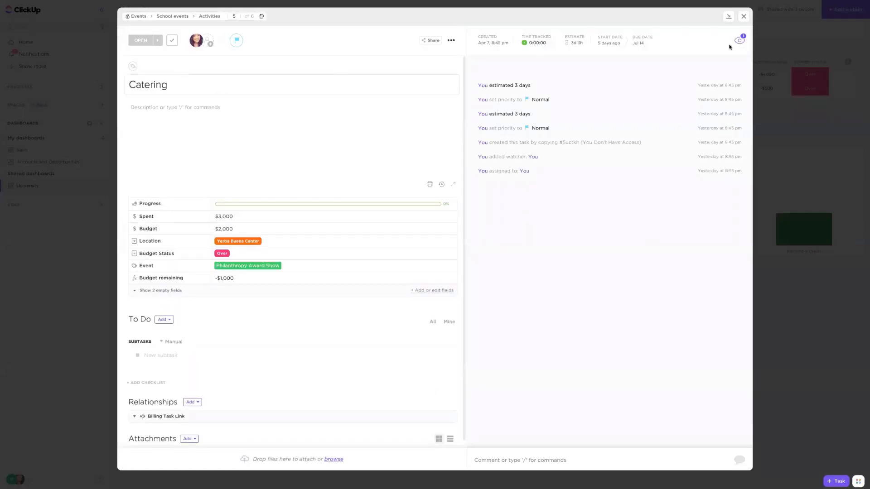
pyautogui.press('Escape')
pyautogui.click(184, 90)
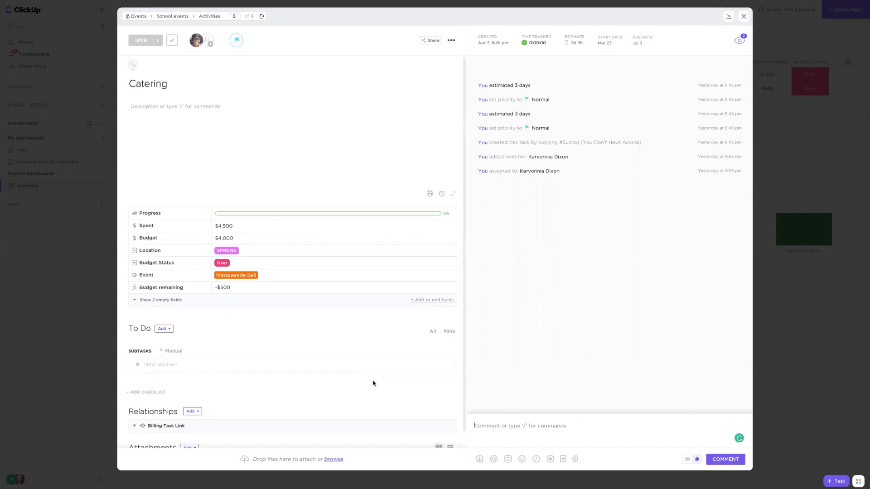
pyautogui.click(813, 310)
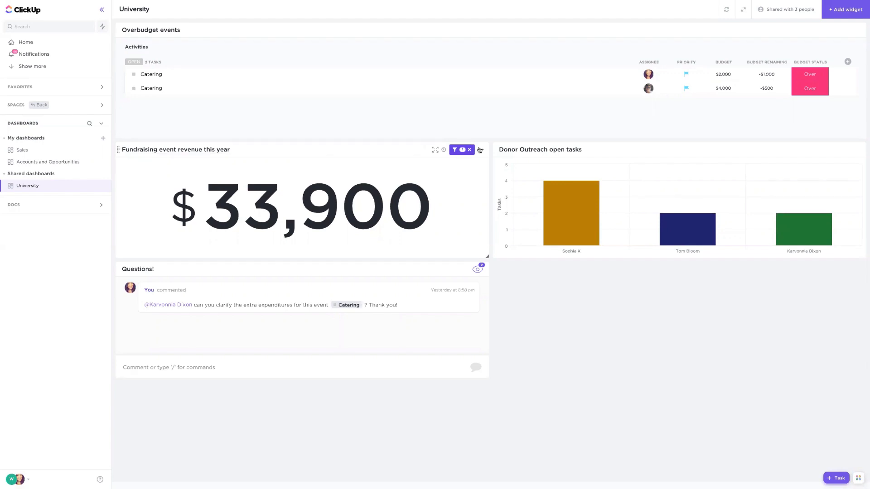
# - Review the due date filter and calculation settings of the Fundraising event revenue this year widget
pyautogui.click(457, 150)
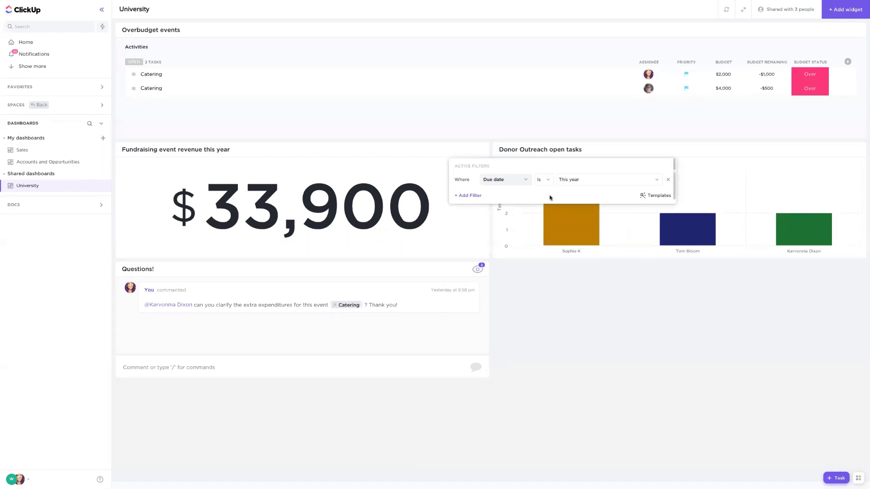
pyautogui.click(546, 287)
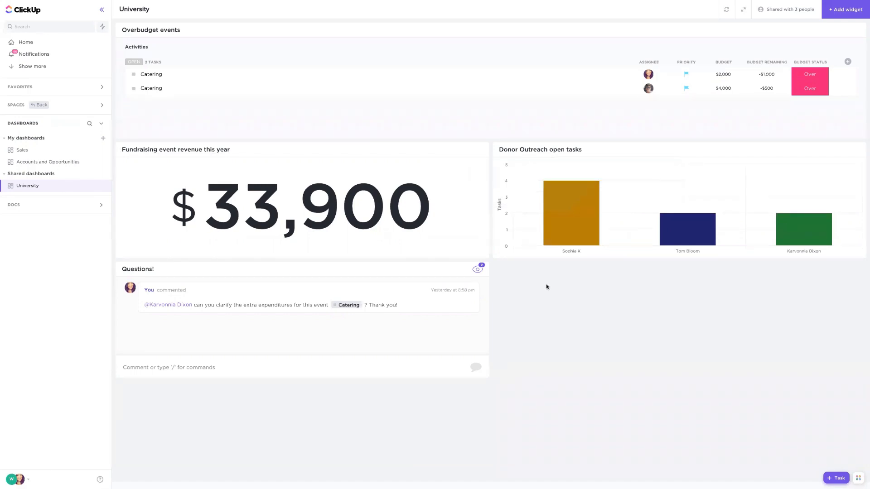
pyautogui.click(482, 151)
pyautogui.click(454, 163)
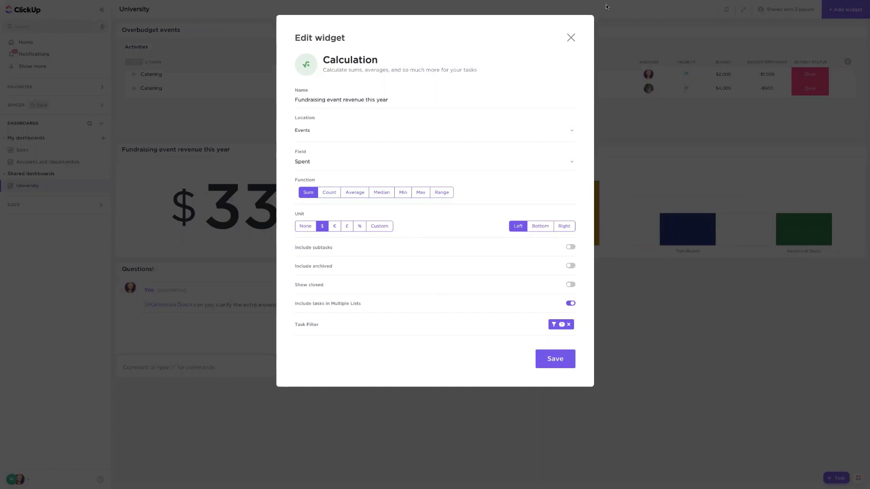
pyautogui.click(570, 37)
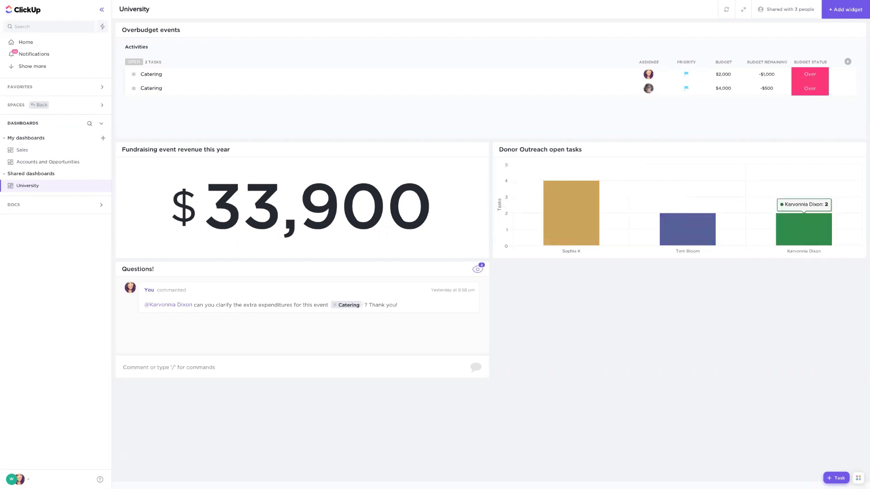
# - Try a Status filter in the Donor Outreach open tasks chart settings, view the Active statuses, and leave without saving
pyautogui.click(859, 150)
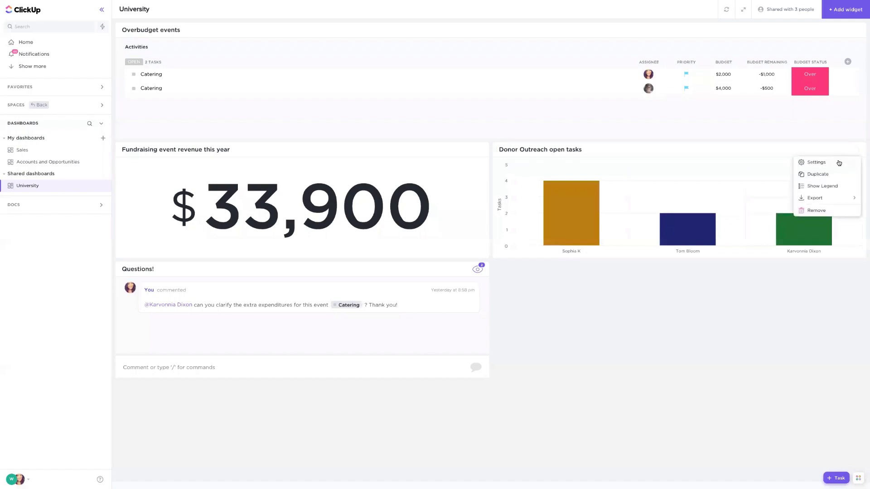
pyautogui.click(815, 162)
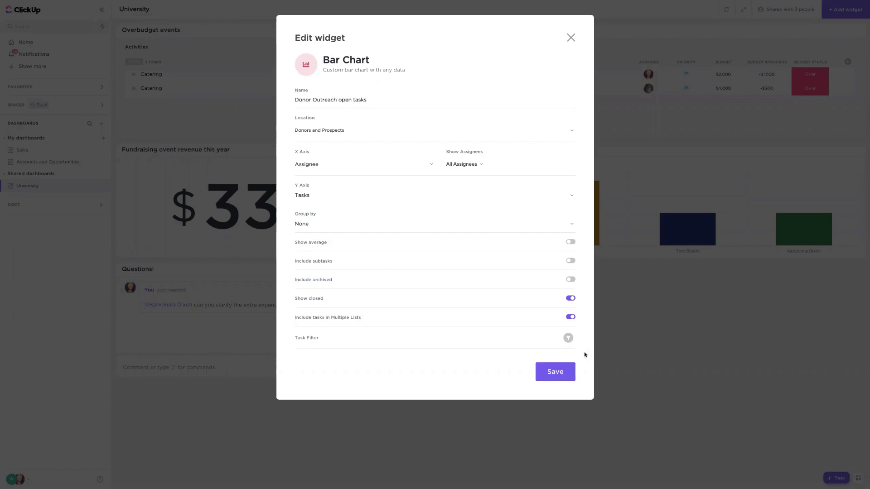
pyautogui.click(568, 339)
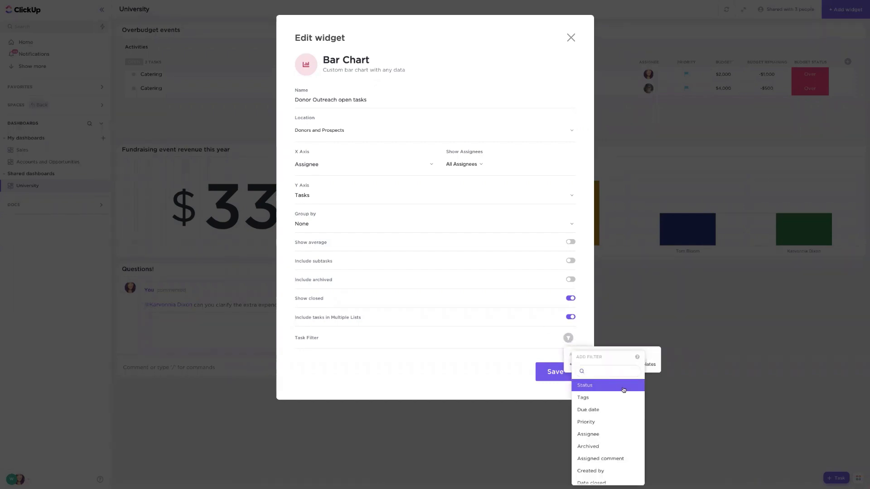
pyautogui.click(599, 388)
pyautogui.click(668, 368)
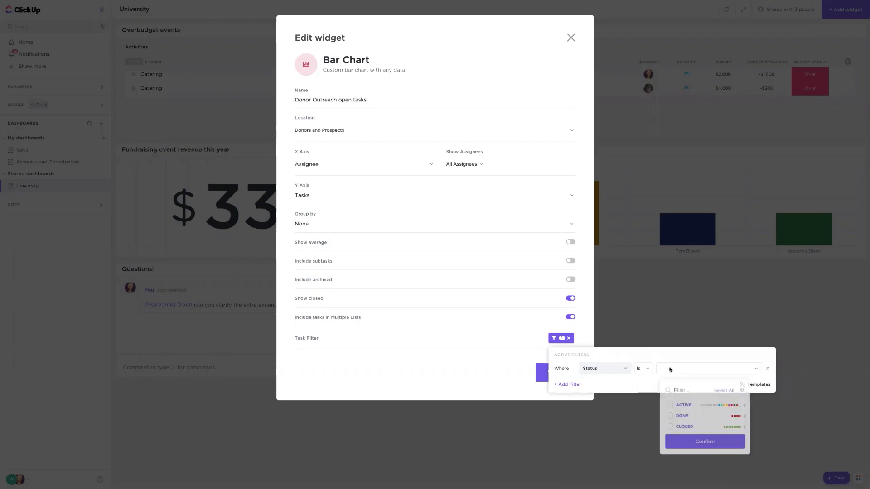
pyautogui.click(745, 406)
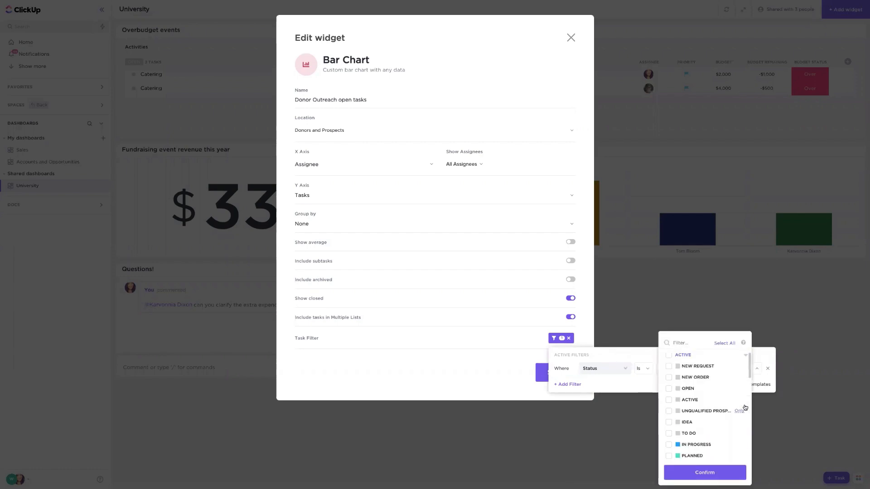
pyautogui.click(746, 355)
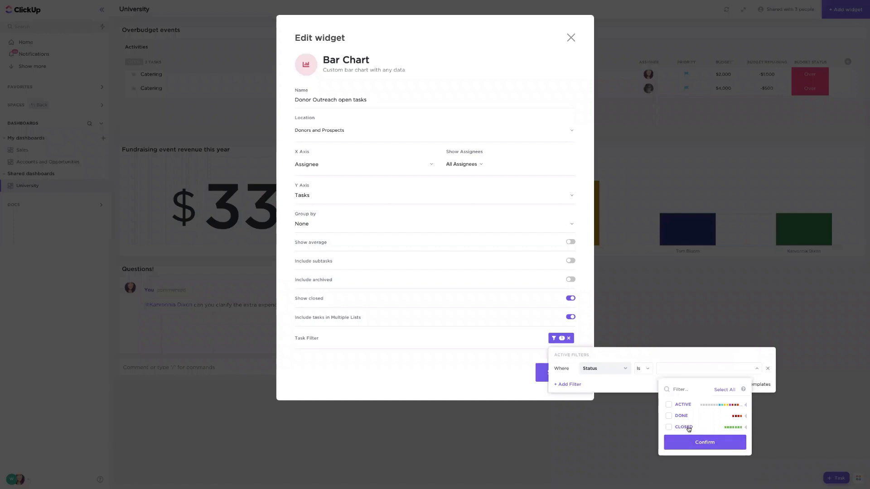
pyautogui.click(566, 299)
pyautogui.click(613, 307)
pyautogui.click(571, 37)
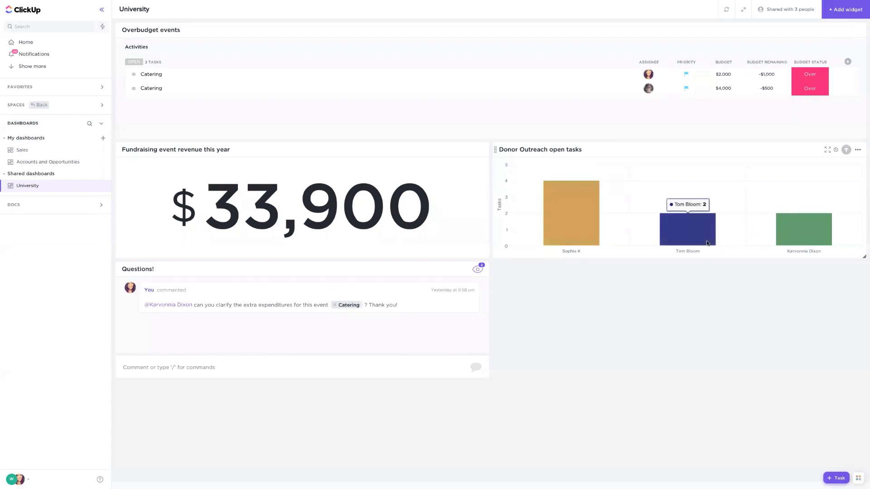
# - Check each assignee's bar in the Donor Outreach open tasks chart and browse the Custom widget types
pyautogui.moveTo(781, 232)
pyautogui.moveTo(547, 214)
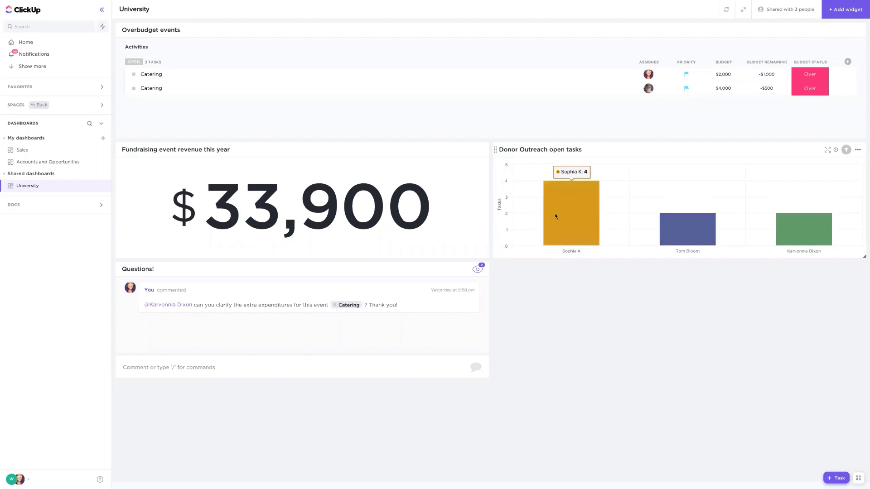
pyautogui.click(838, 12)
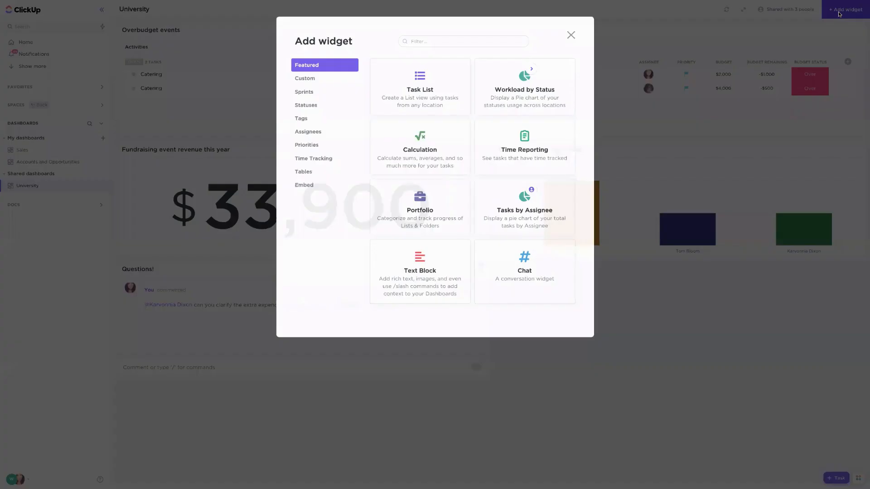
pyautogui.click(309, 77)
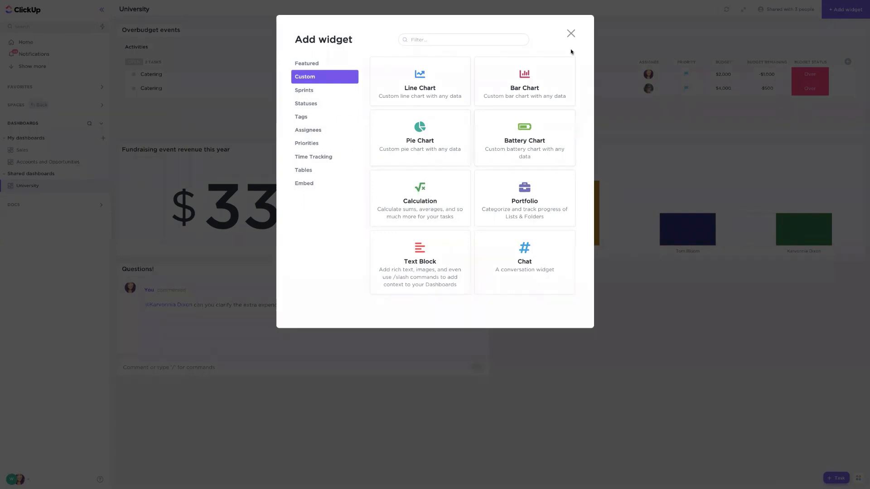
pyautogui.click(571, 33)
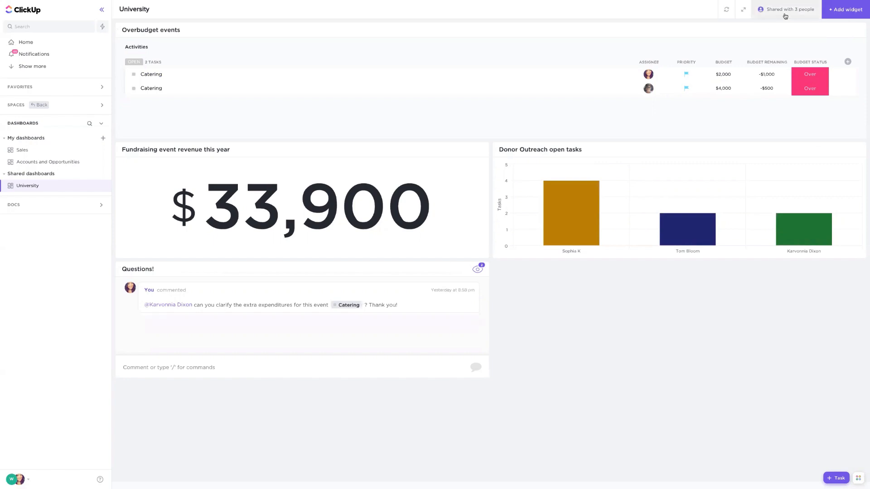
# - Post a comment containing only a grinning face emoji in the Questions! chat widget
pyautogui.click(156, 365)
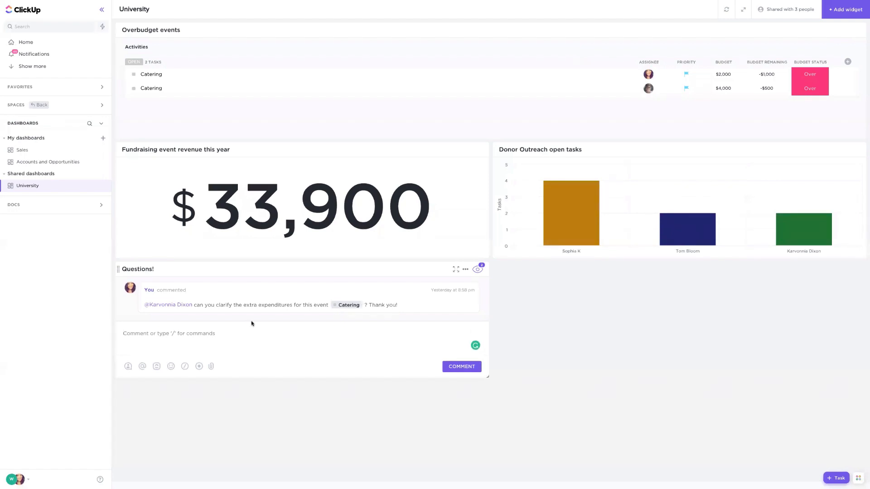
pyautogui.click(171, 366)
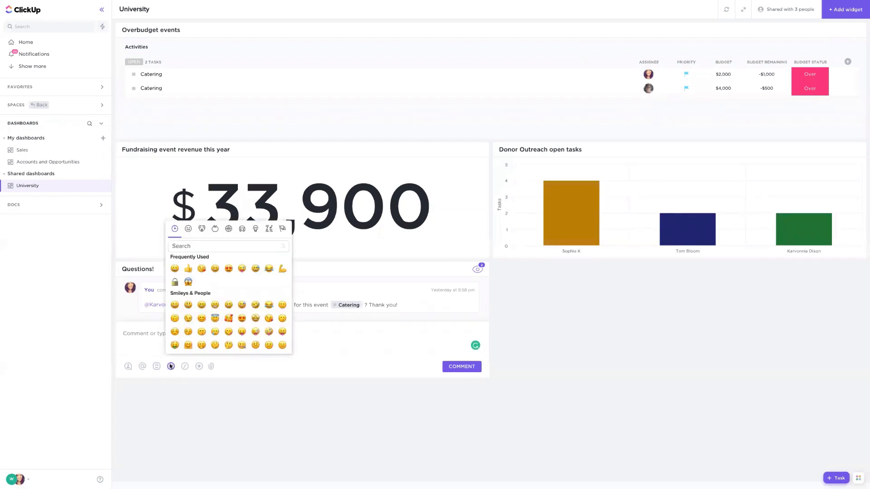
pyautogui.click(175, 268)
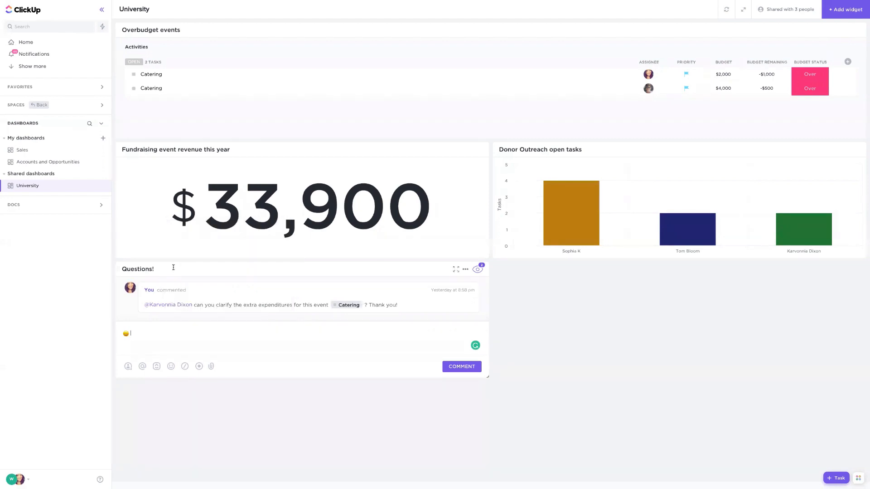
pyautogui.click(453, 366)
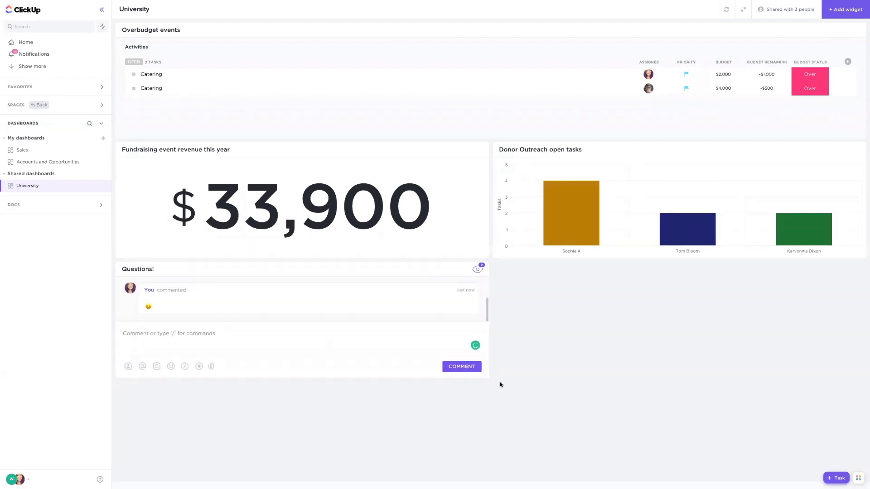
# - Try to enlarge the Questions! chat widget and look back at its earlier comment
pyautogui.moveTo(485, 378); pyautogui.dragTo(520, 408)
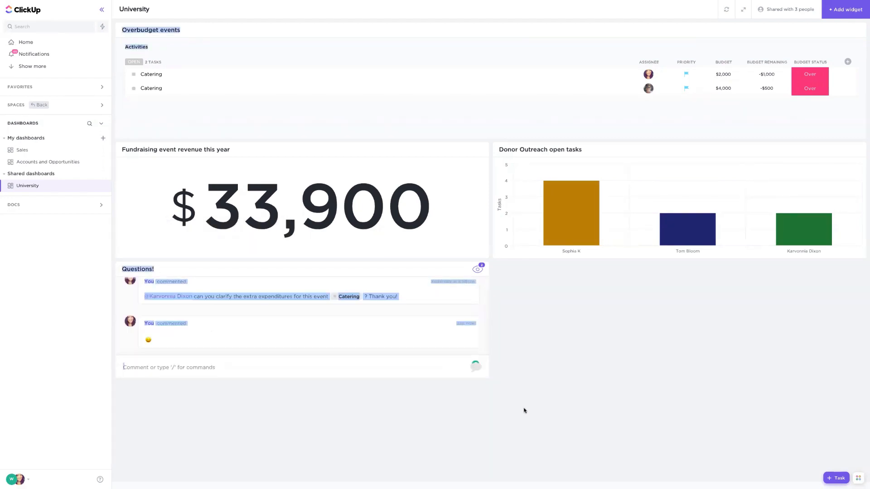
pyautogui.click(265, 294)
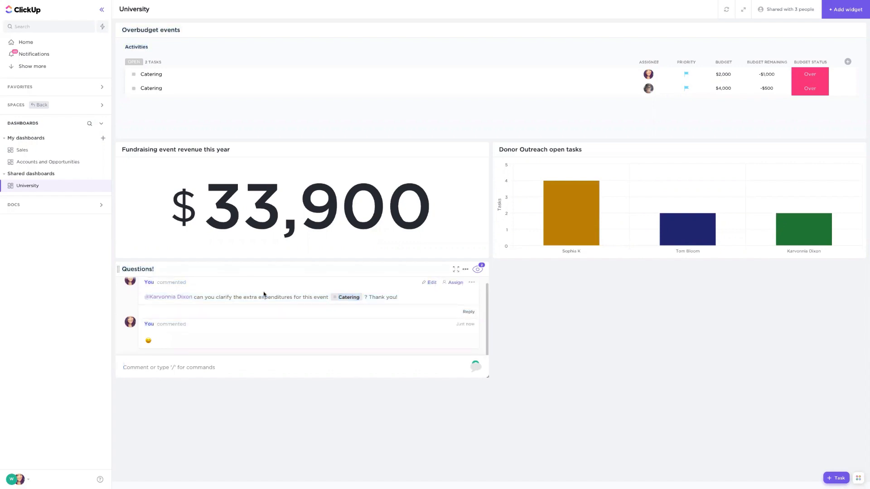
pyautogui.scroll(1, 271, 304)
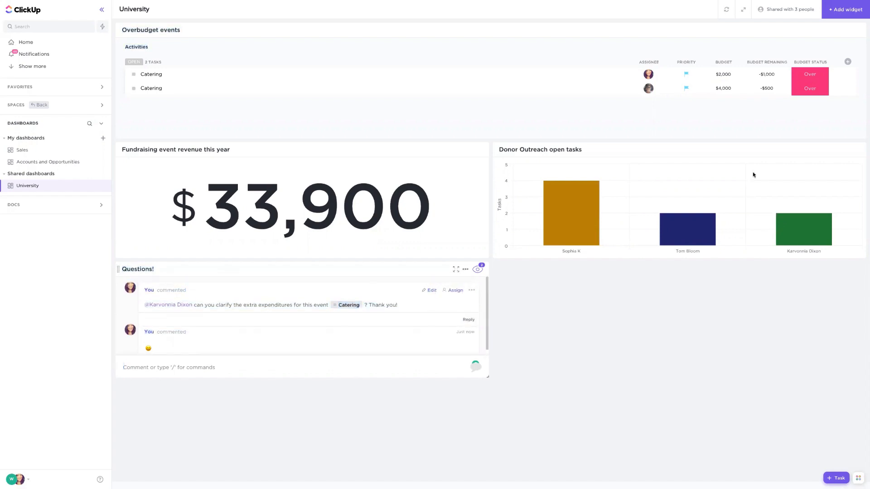
pyautogui.moveTo(748, 177)
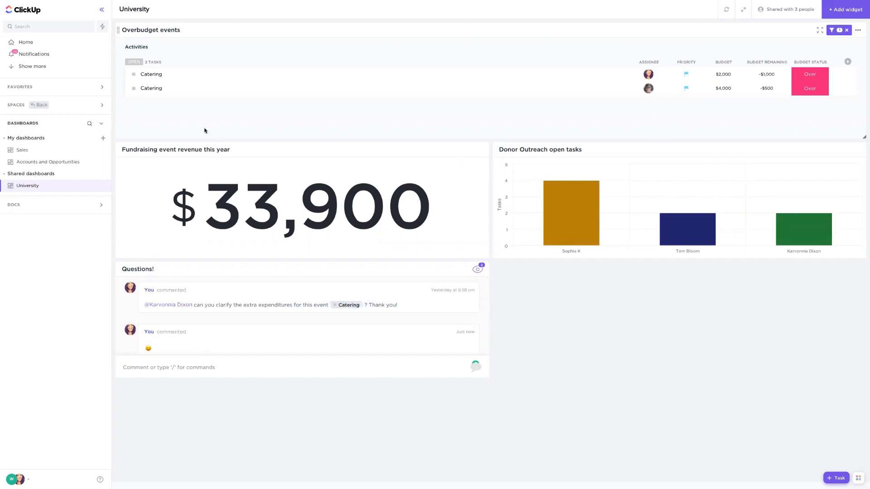
# - Create a task named "Recurring task for a course" in the Open group of the Activities list and open its details
pyautogui.click(46, 105)
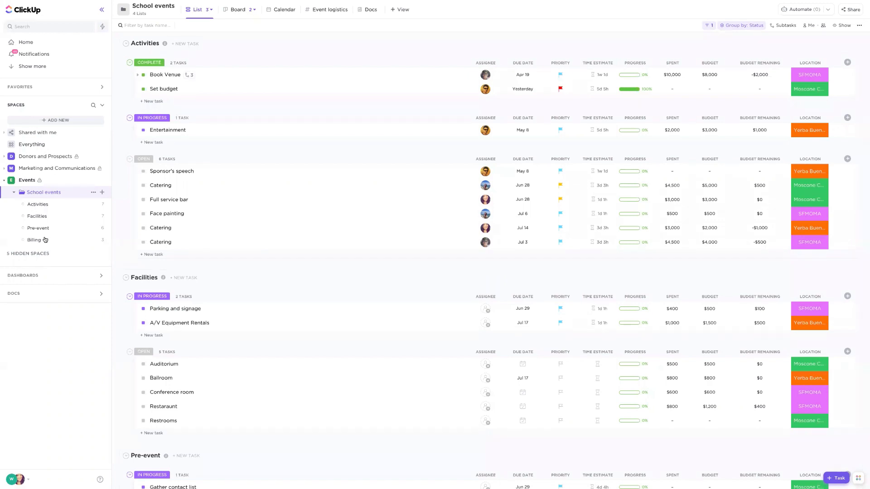
pyautogui.click(55, 204)
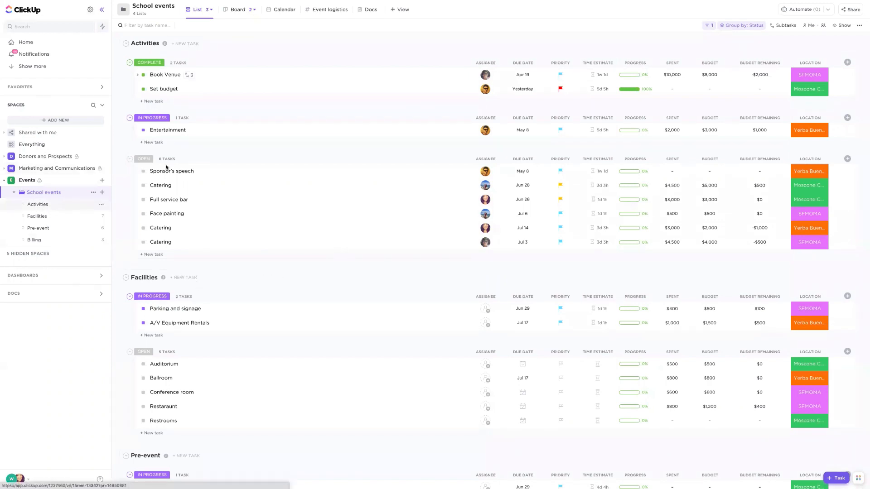
pyautogui.click(154, 254)
pyautogui.write('Re')
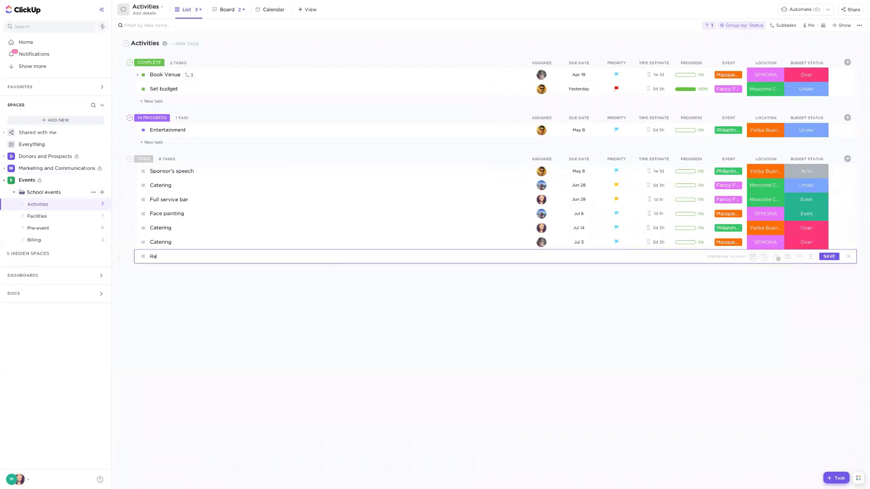
pyautogui.write('curring task for a course')
pyautogui.hotkey('ctrl', 'Return')
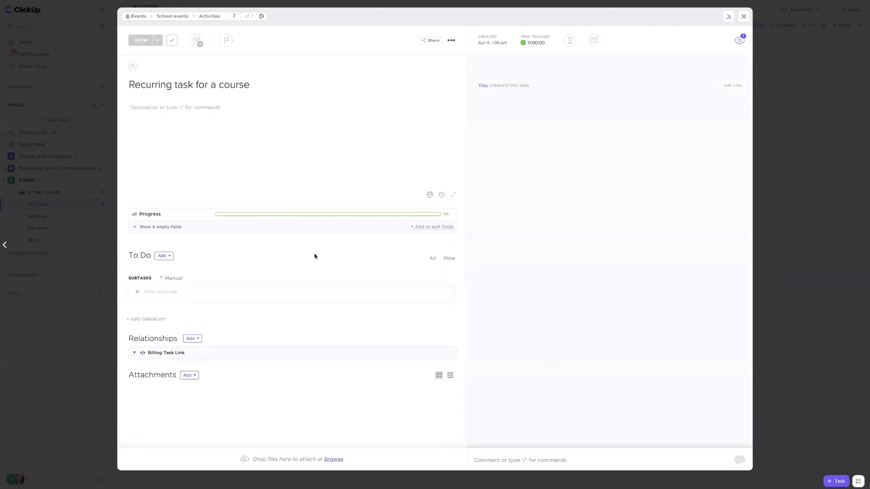
# - Write the bold headings "Subject areas:" and "Resources needed:" in the task description, separated by a blank line
pyautogui.click(201, 131)
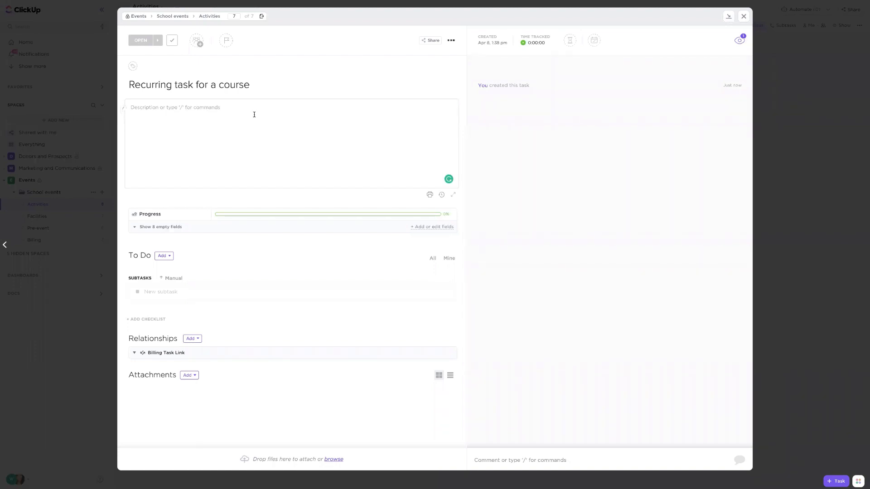
pyautogui.write('Subjext')
pyautogui.press('BackSpace')
pyautogui.write('ct areas')
pyautogui.write('R')
pyautogui.write('Resources')
pyautogui.write(' n')
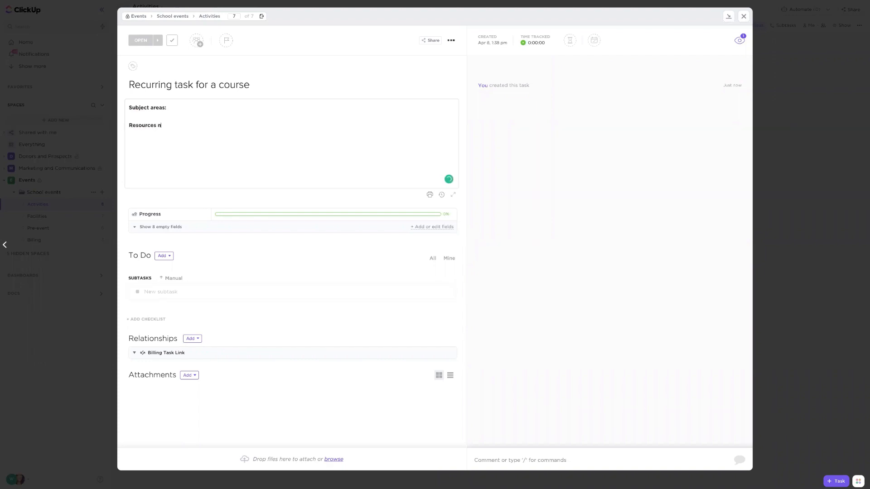
pyautogui.write('eeded:')
pyautogui.click(175, 115)
# - View the task's empty custom fields and start a new Dropdown field named "Subject" for the Activities list
pyautogui.click(163, 228)
pyautogui.click(154, 172)
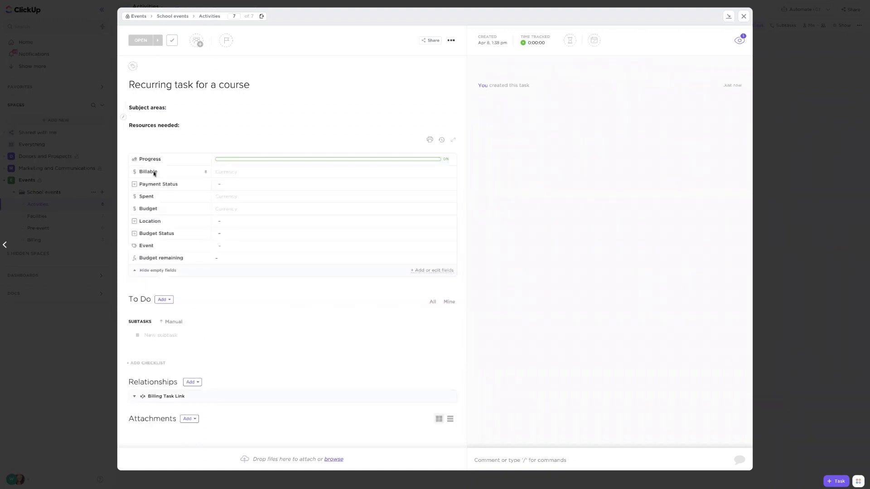
pyautogui.click(431, 271)
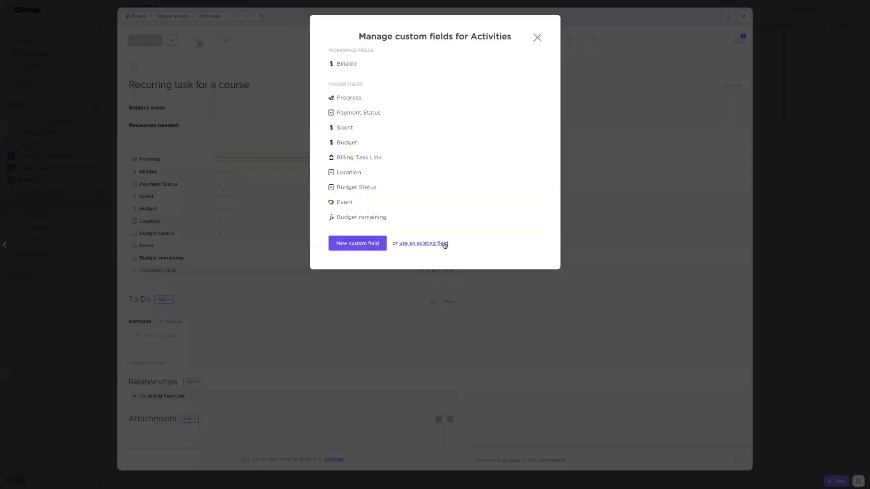
pyautogui.click(356, 244)
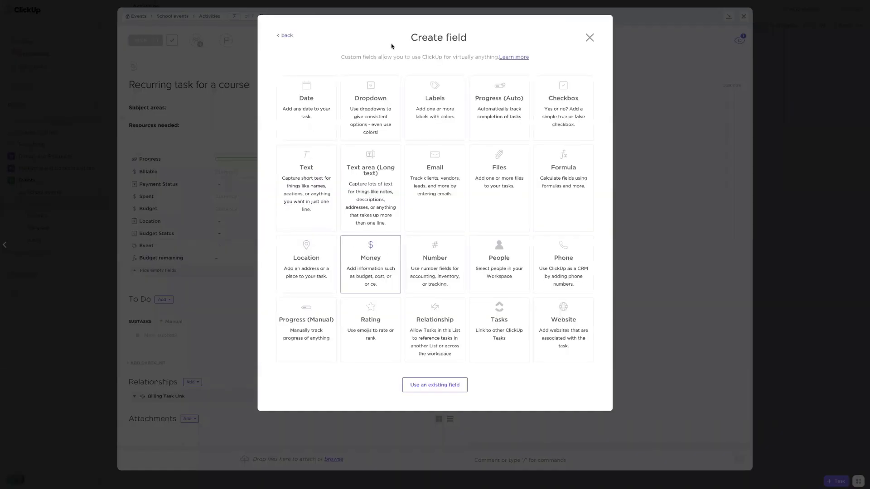
pyautogui.click(378, 109)
pyautogui.write('S')
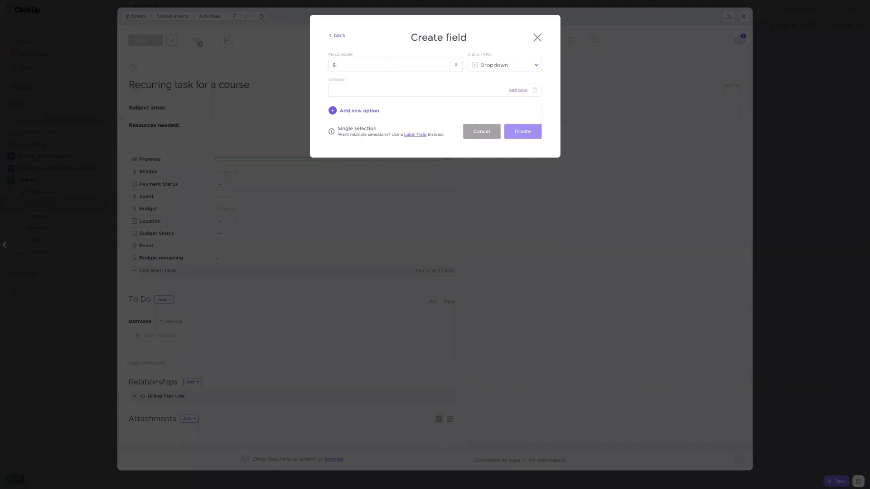
pyautogui.write('ubjectMath')
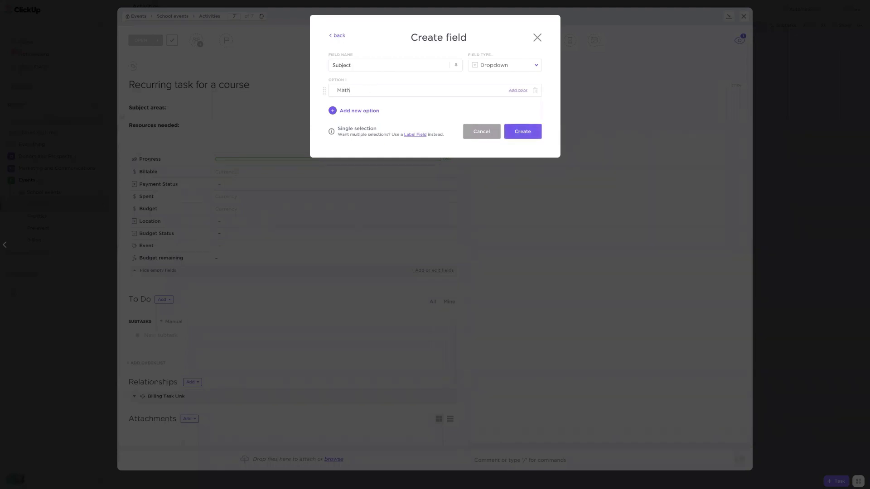
# - Give the Subject field the options Math and Science, create it, and hide the task's empty fields again
pyautogui.press('Return')
pyautogui.write('Science')
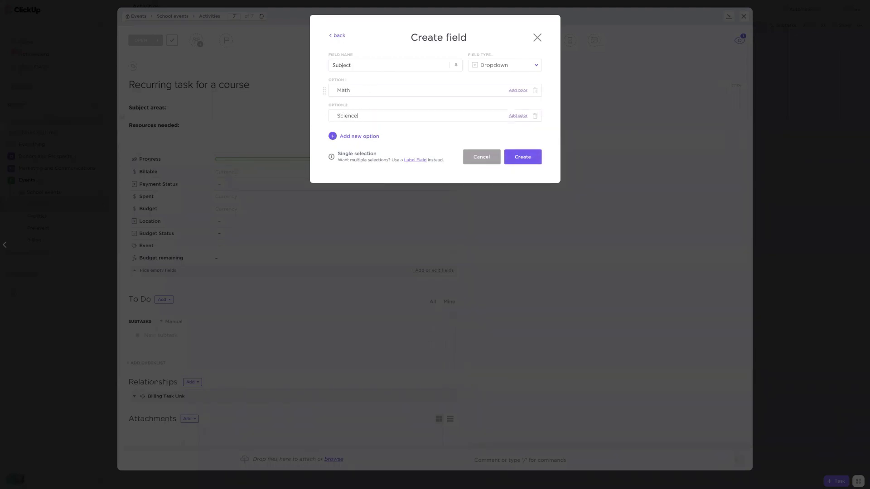
pyautogui.click(524, 160)
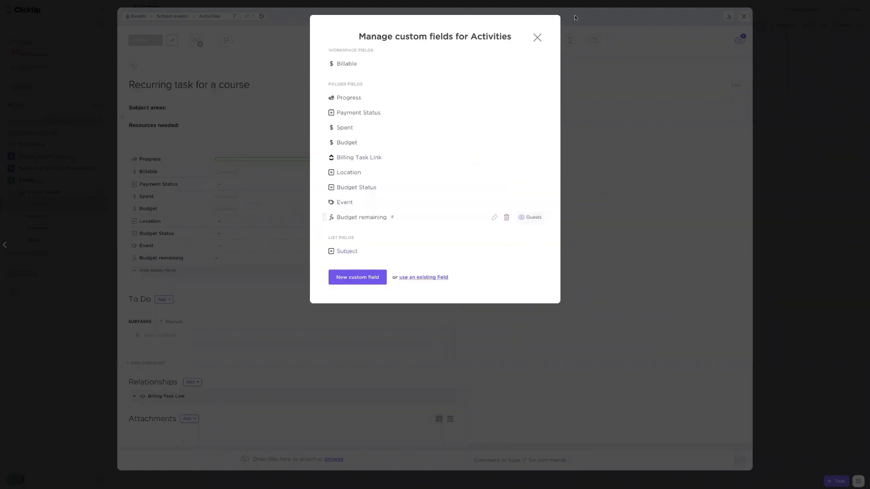
pyautogui.click(537, 38)
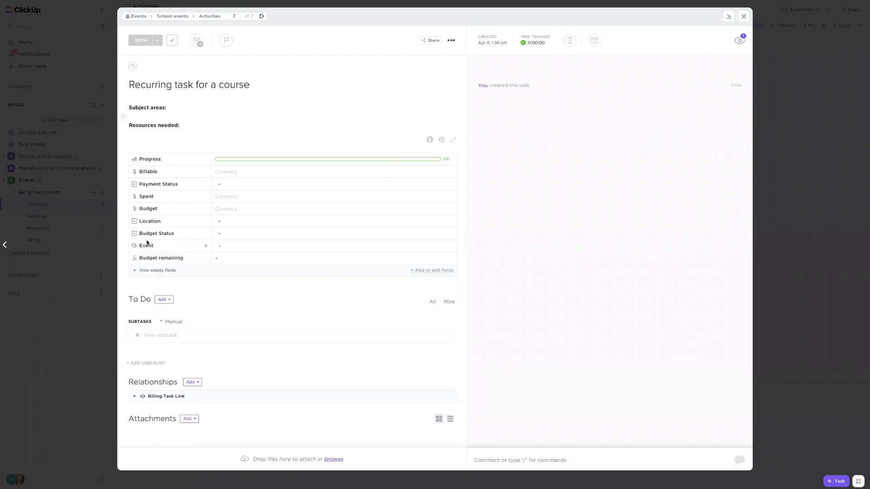
pyautogui.click(147, 274)
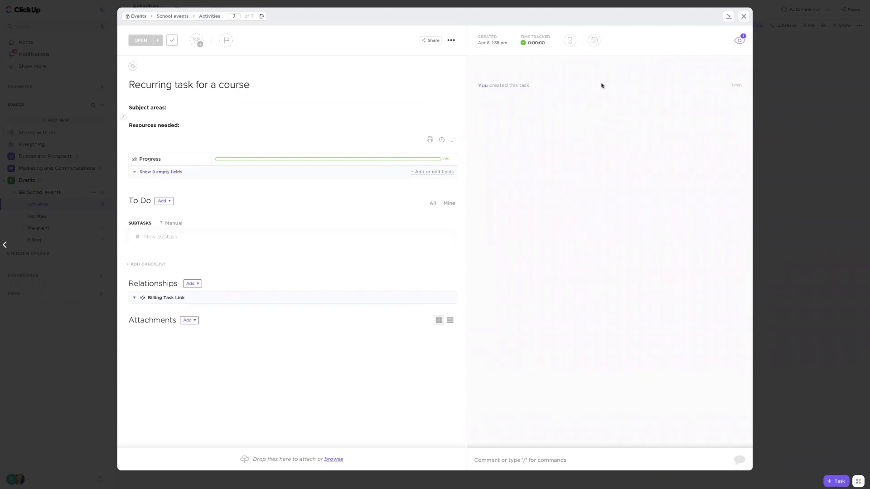
# - Make the task recur on a custom schedule every 3 months on the 1st, review what new tasks include, and save the recurrence
pyautogui.click(593, 41)
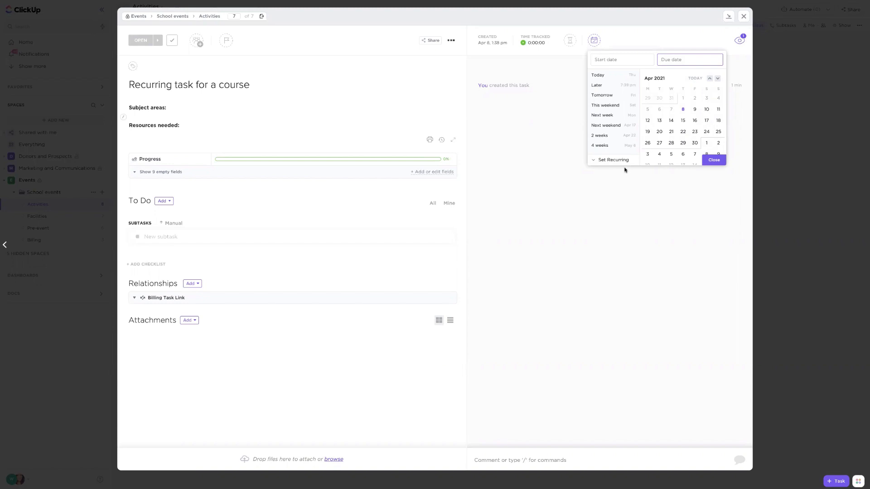
pyautogui.click(612, 159)
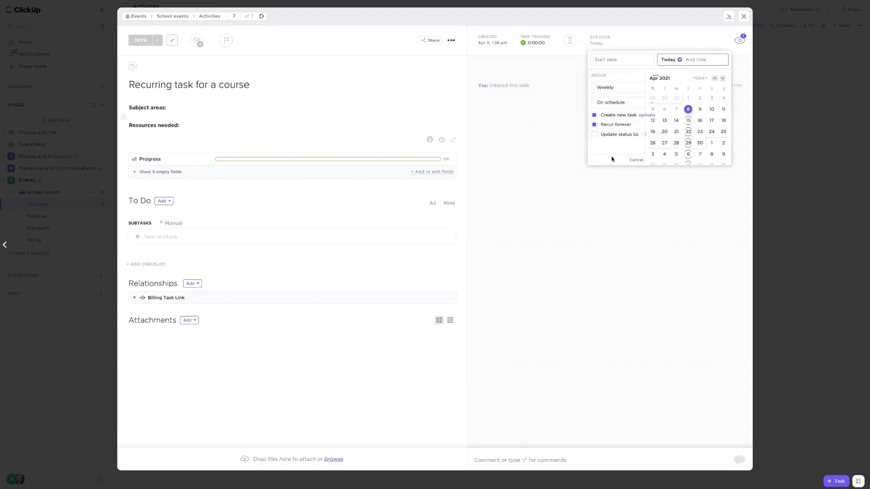
pyautogui.click(625, 86)
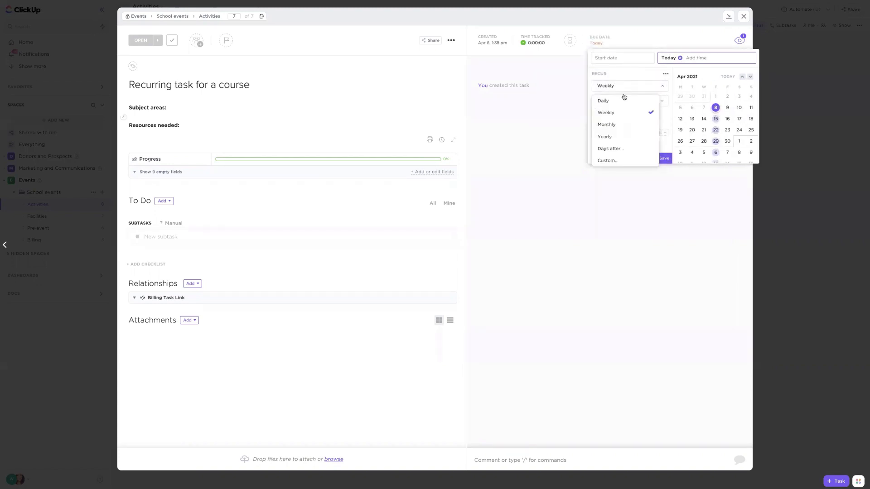
pyautogui.click(607, 161)
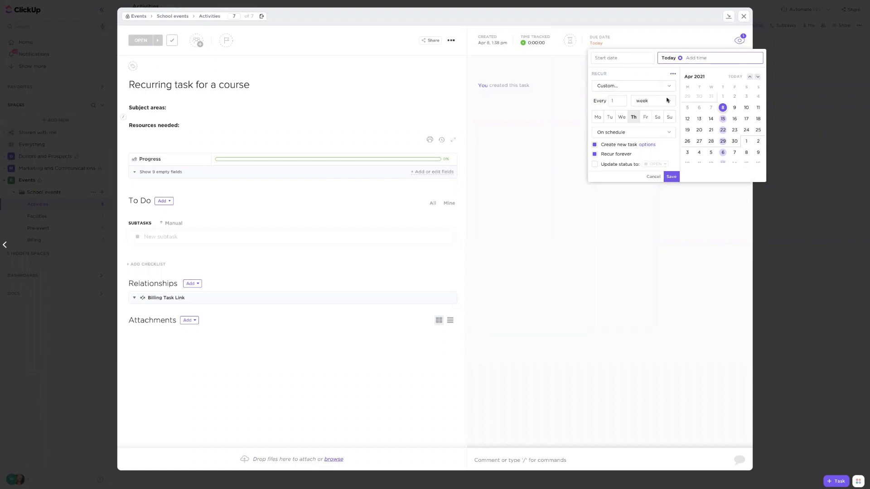
pyautogui.click(667, 99)
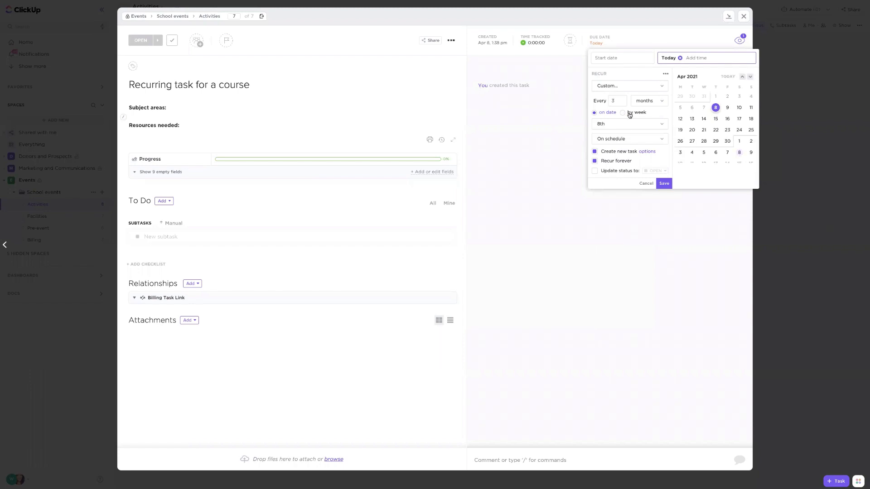
pyautogui.click(628, 128)
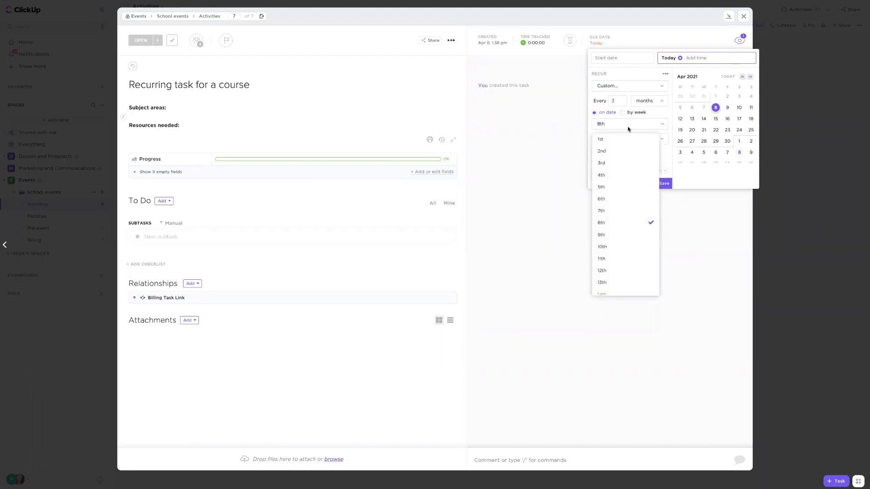
pyautogui.click(614, 142)
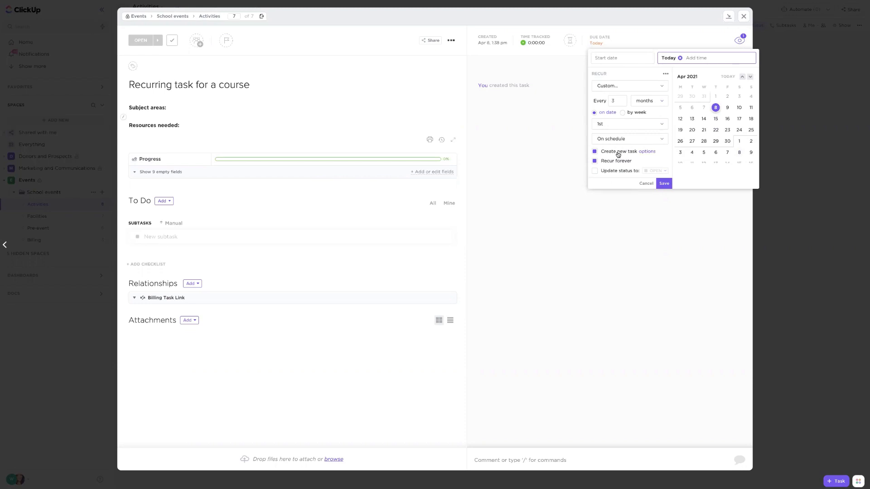
pyautogui.click(652, 151)
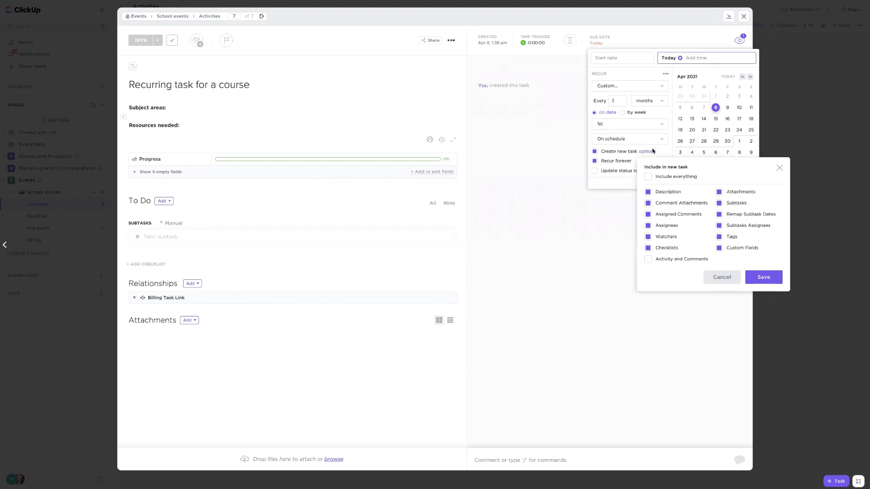
pyautogui.click(674, 148)
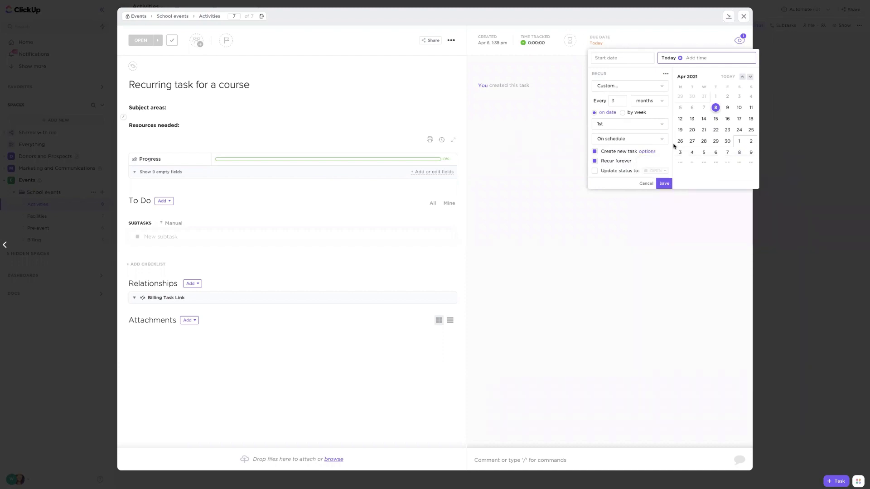
pyautogui.click(664, 183)
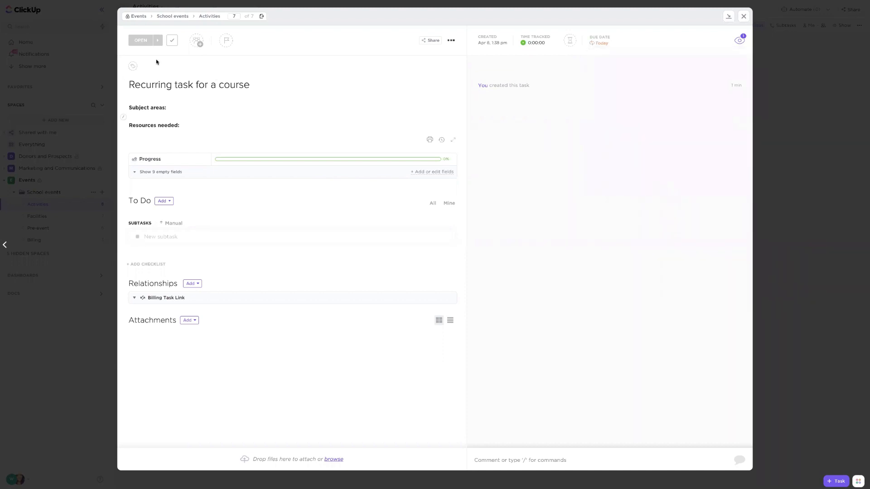
# - Mark the recurring course task as complete and return to the Activities list
pyautogui.click(172, 42)
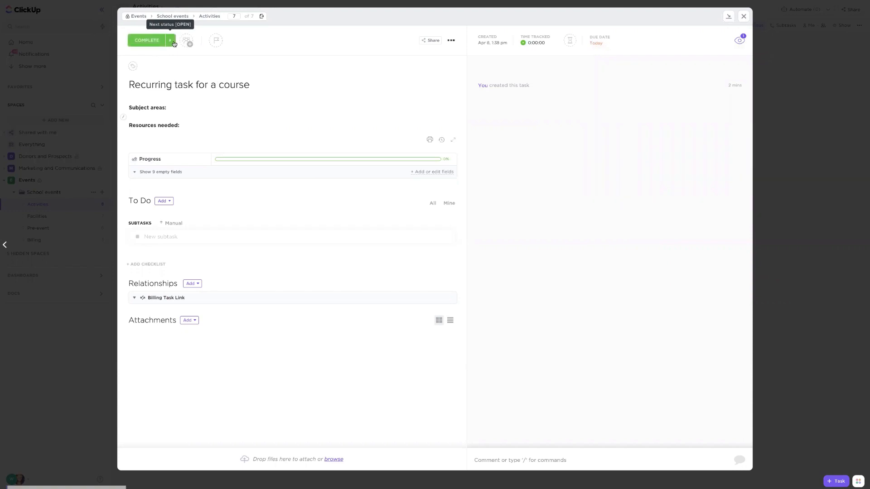
pyautogui.click(211, 17)
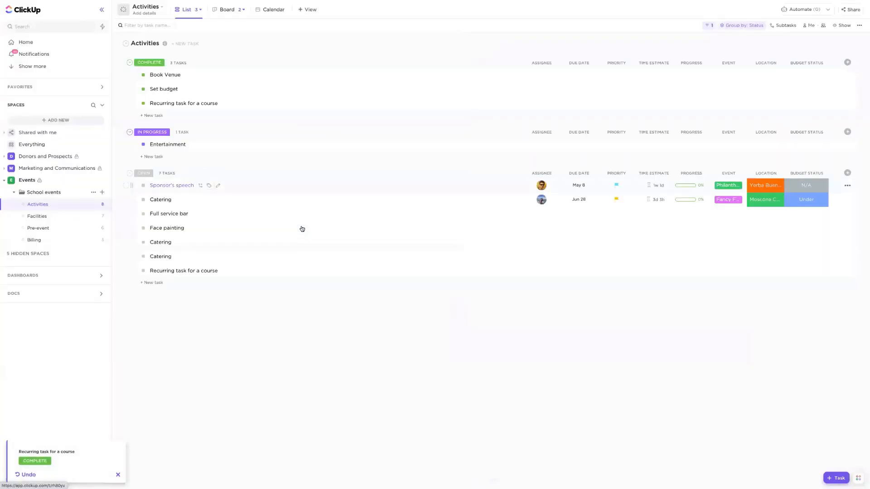
# - Open the newly created open recurring course task, show its empty custom fields, and set Subject to Math
pyautogui.click(172, 271)
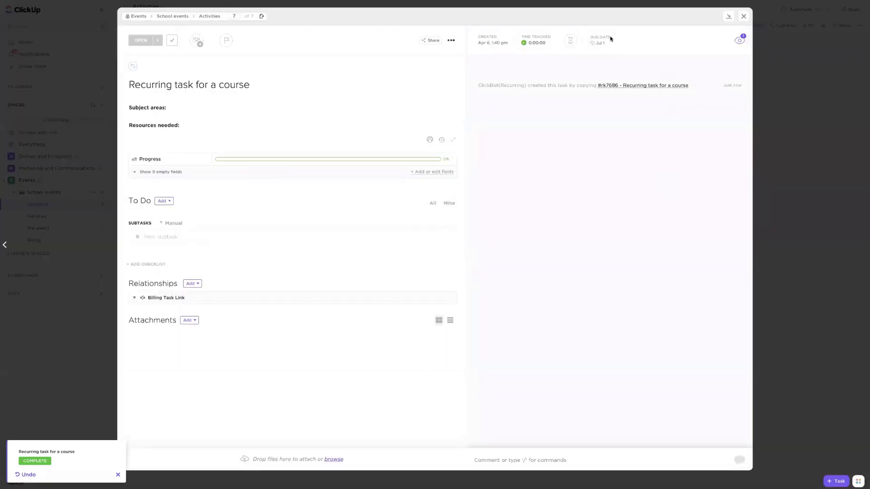
pyautogui.click(201, 108)
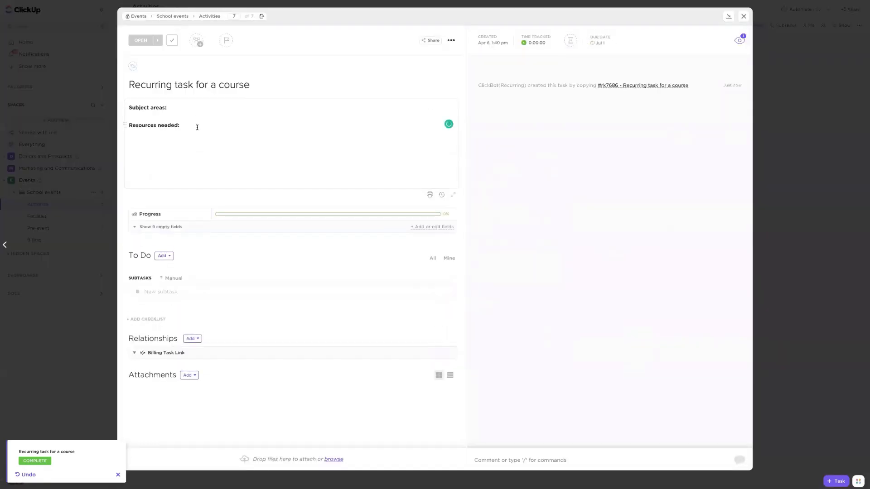
pyautogui.click(197, 126)
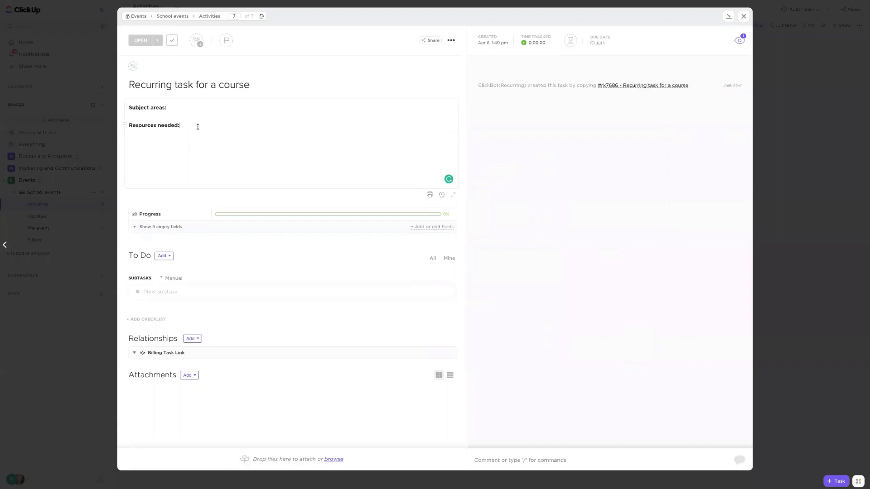
pyautogui.click(160, 232)
pyautogui.click(155, 171)
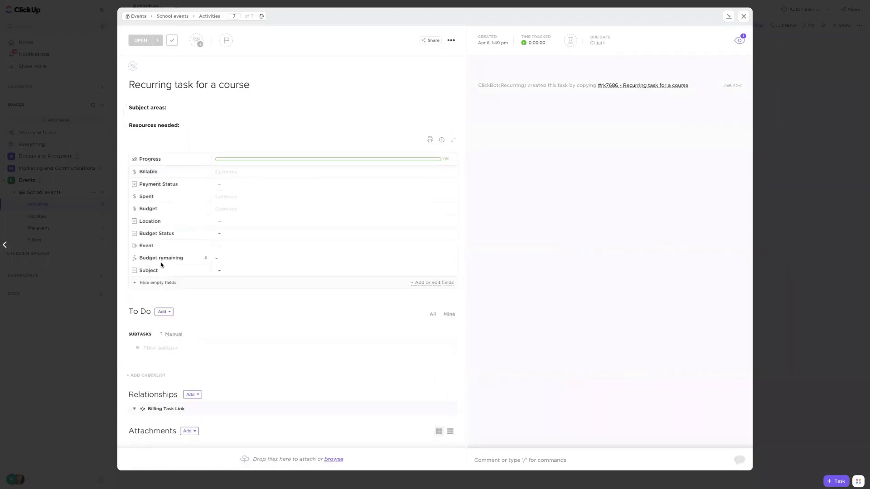
pyautogui.click(243, 271)
pyautogui.click(261, 331)
# - Mark the recurring course task as complete and inspect the next recurring copy generated in the Activities list
pyautogui.click(158, 39)
pyautogui.click(92, 132)
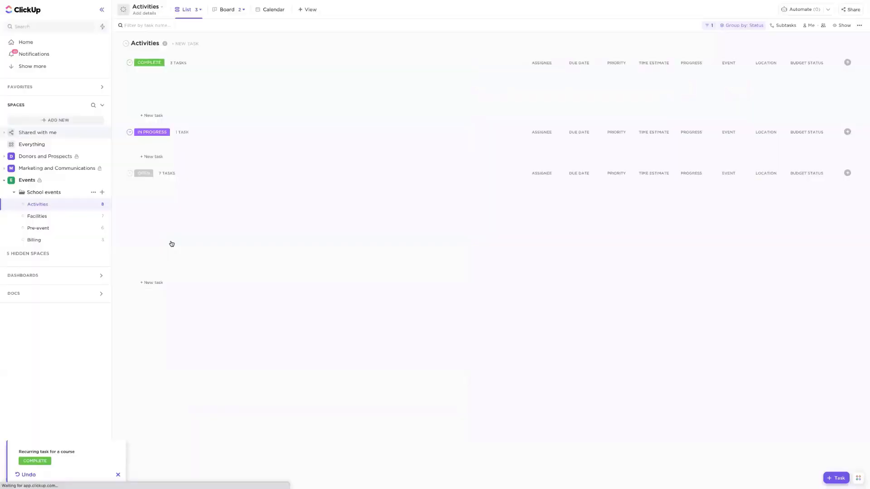
pyautogui.click(192, 290)
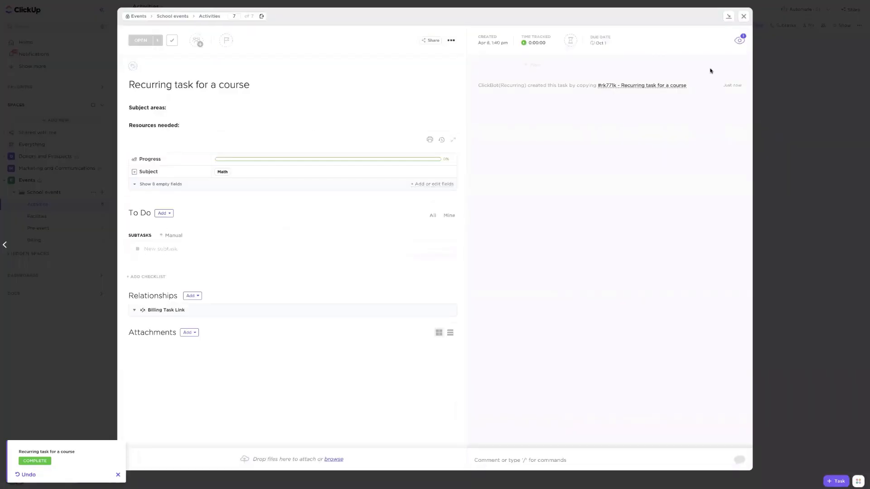
pyautogui.click(776, 70)
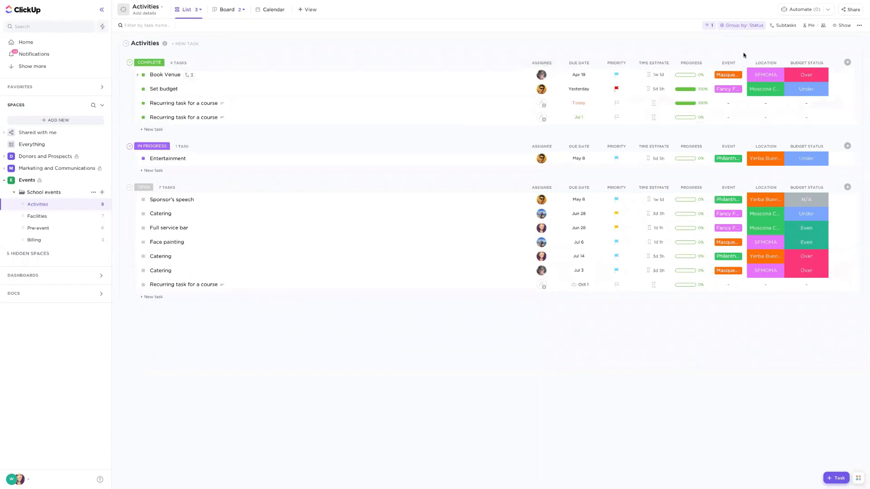
# - Delete the Location custom field everywhere and confirm its removal from all lists in the folder
pyautogui.click(767, 63)
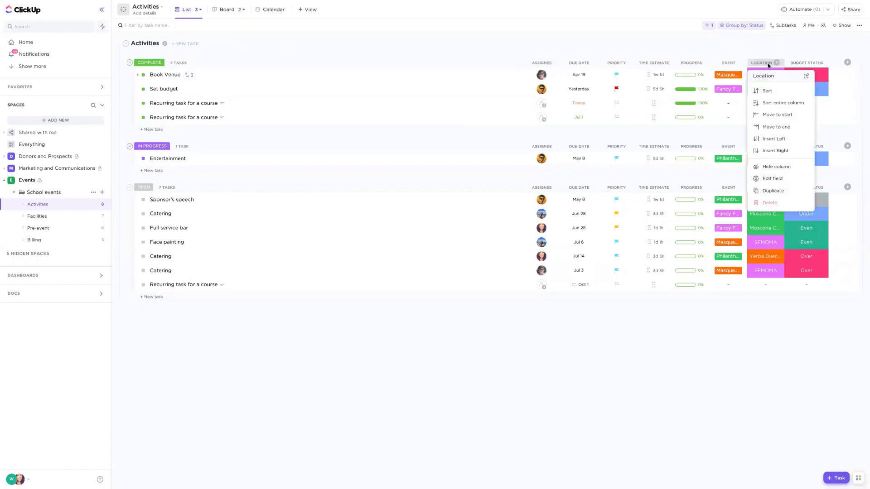
pyautogui.click(772, 205)
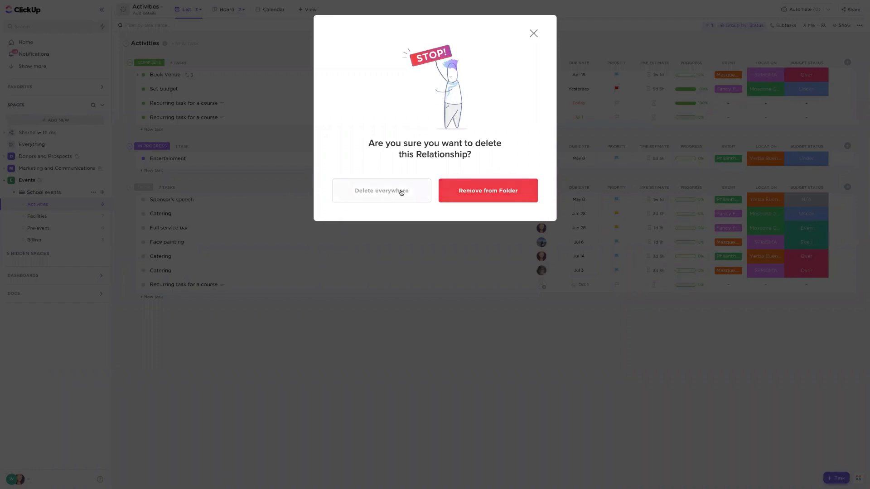
pyautogui.click(371, 195)
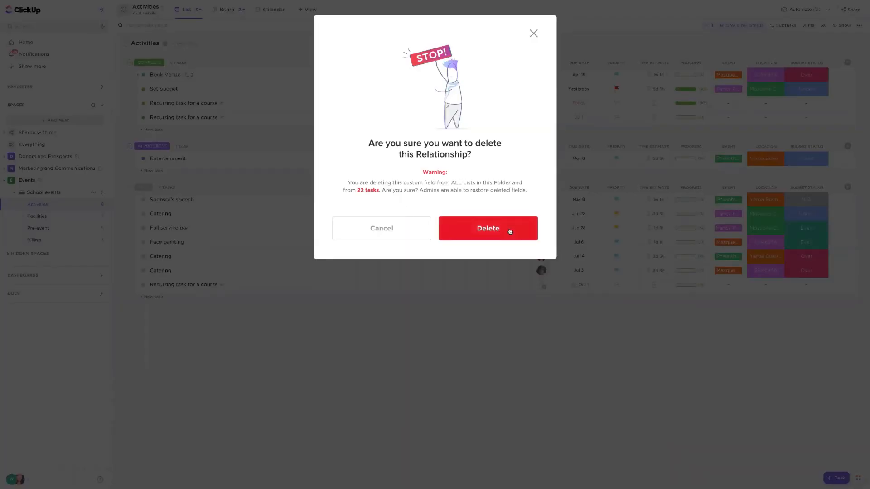
pyautogui.click(508, 233)
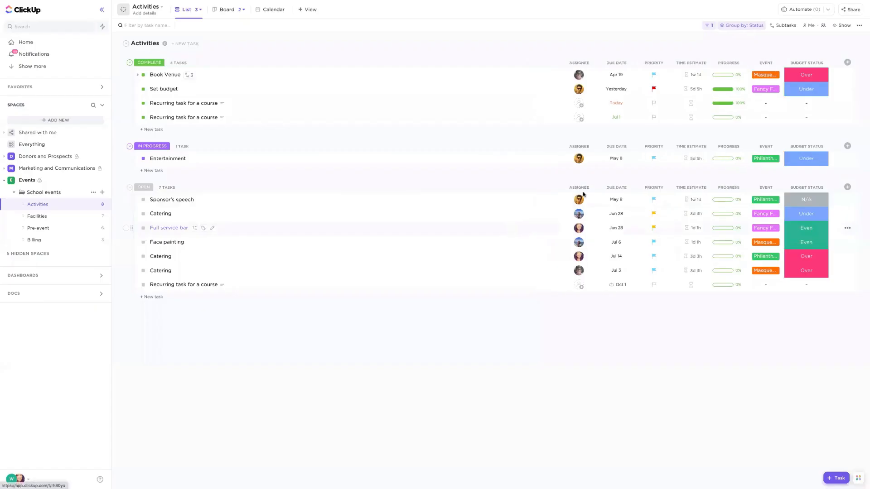
# - Hide the Event column in the Activities list and look through the hidden fields that can be added back
pyautogui.click(758, 62)
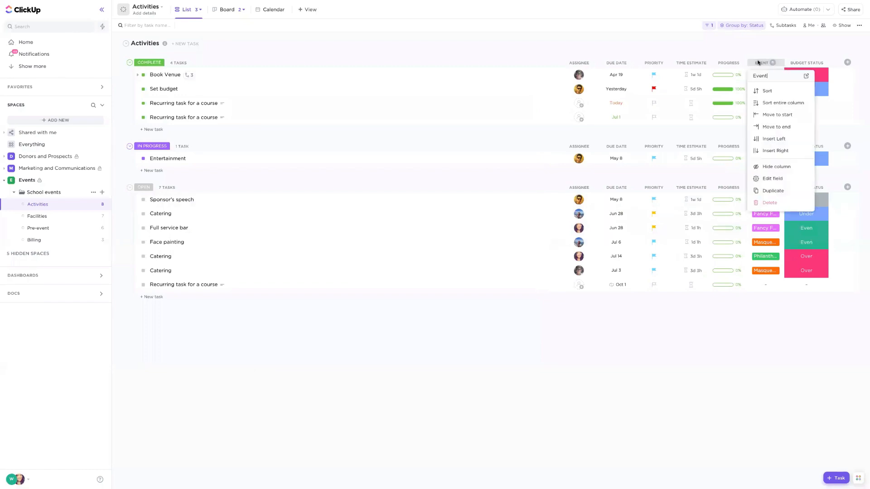
pyautogui.click(795, 166)
pyautogui.click(847, 62)
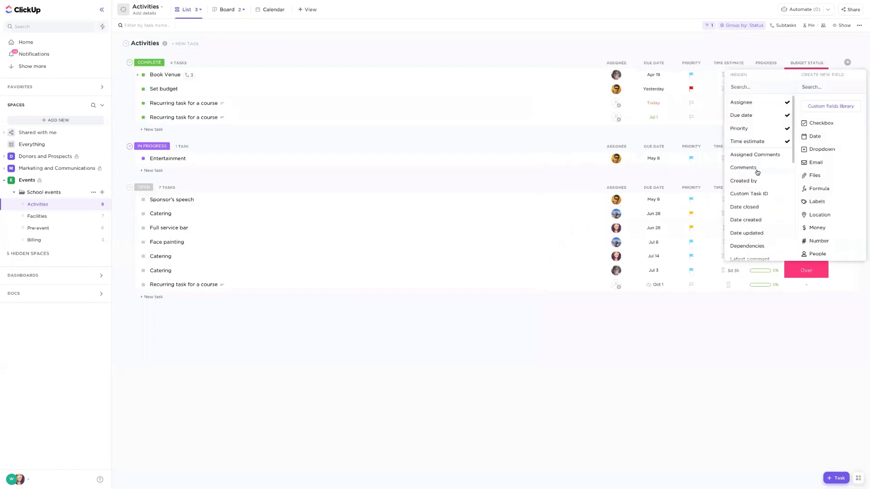
pyautogui.scroll(-3, 757, 178)
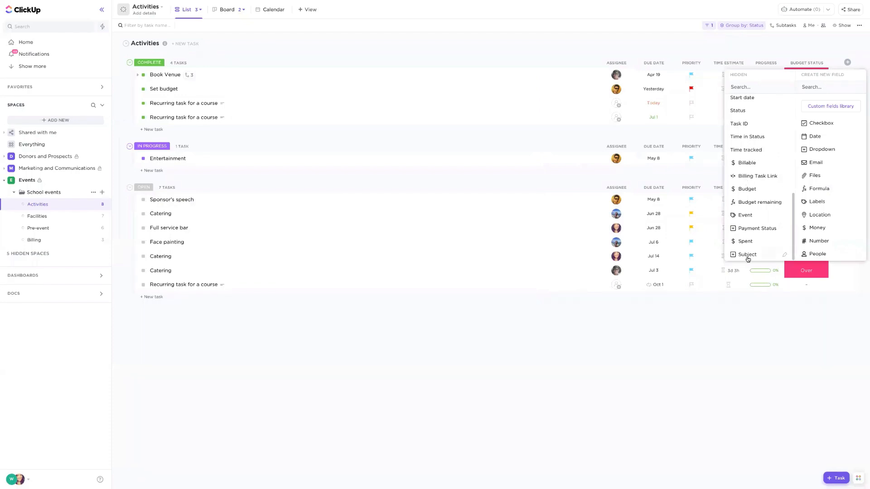
pyautogui.click(624, 53)
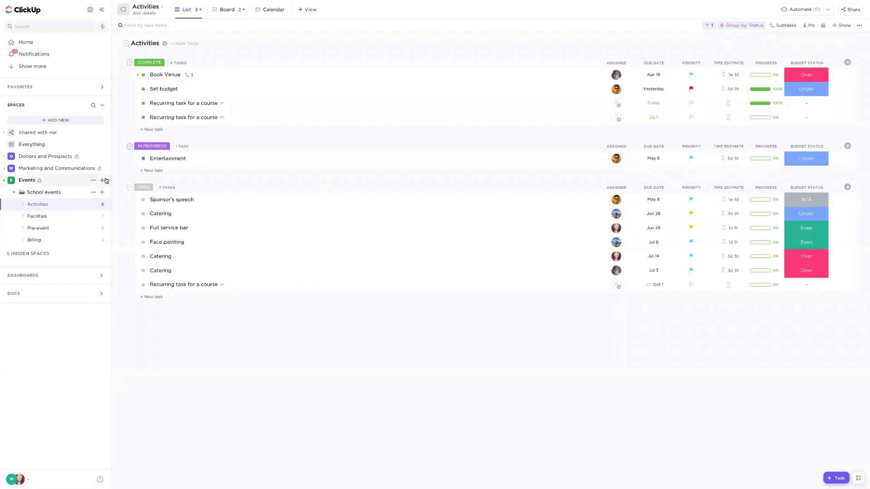
# - Browse community templates for the Events space and filter them by the Human Resources use case
pyautogui.click(101, 180)
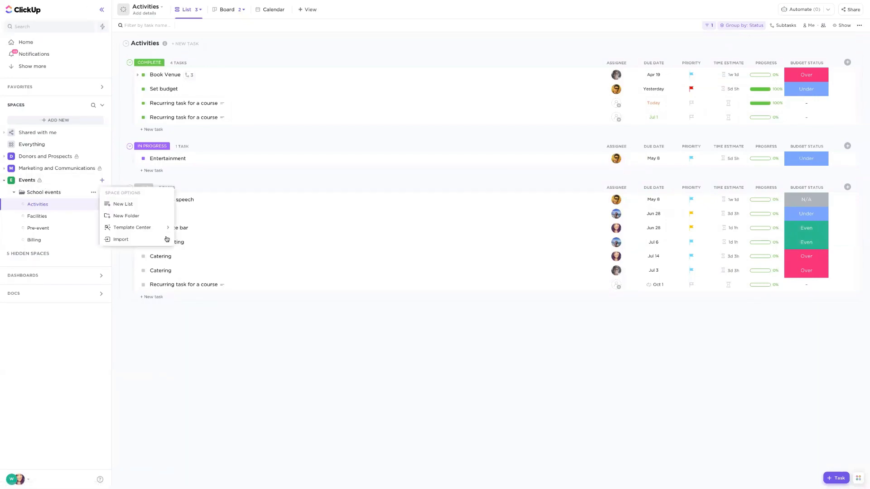
pyautogui.moveTo(160, 228)
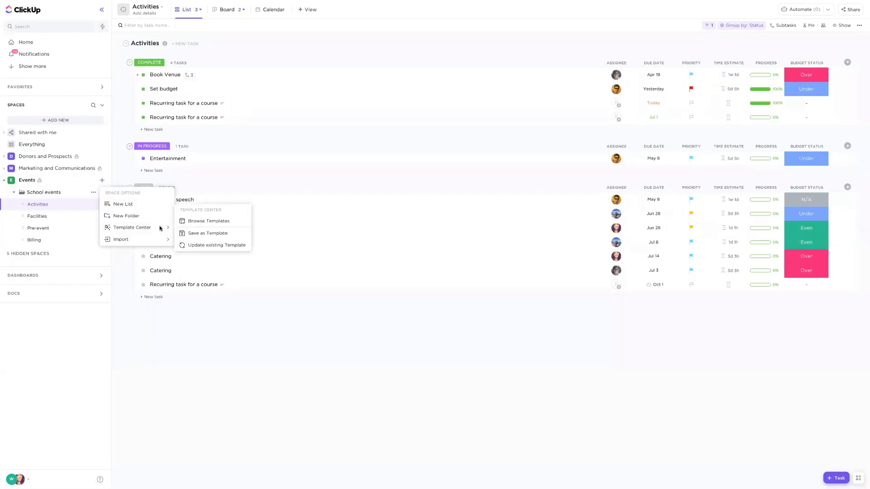
pyautogui.click(223, 227)
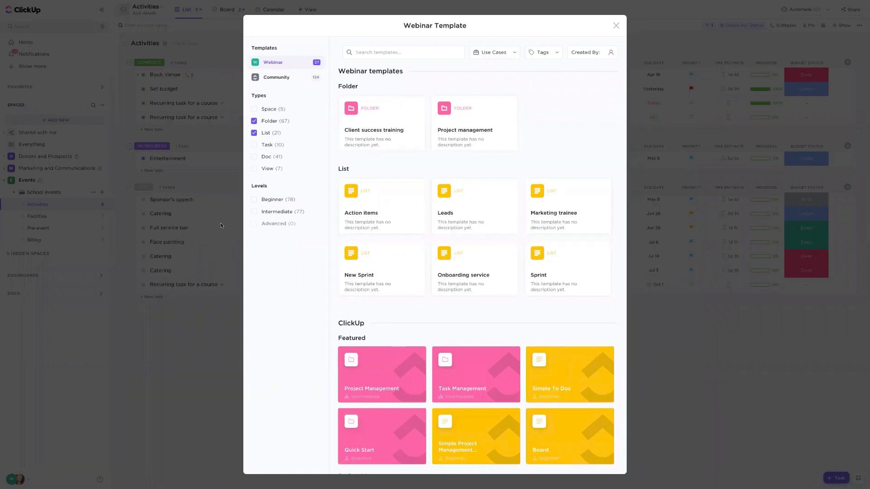
pyautogui.click(283, 80)
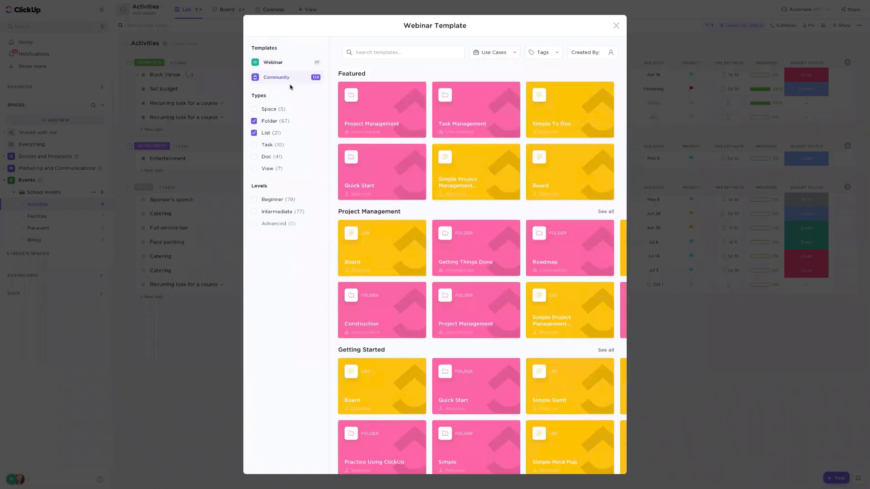
pyautogui.click(501, 53)
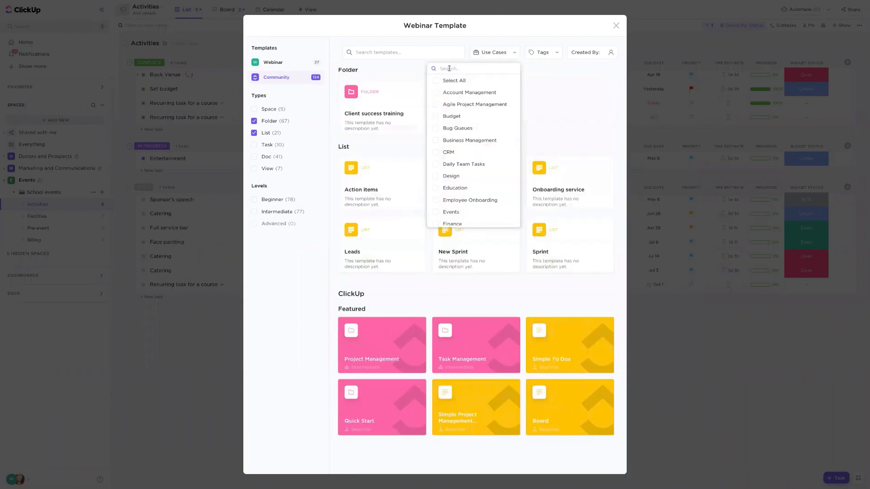
pyautogui.write('human')
pyautogui.click(466, 80)
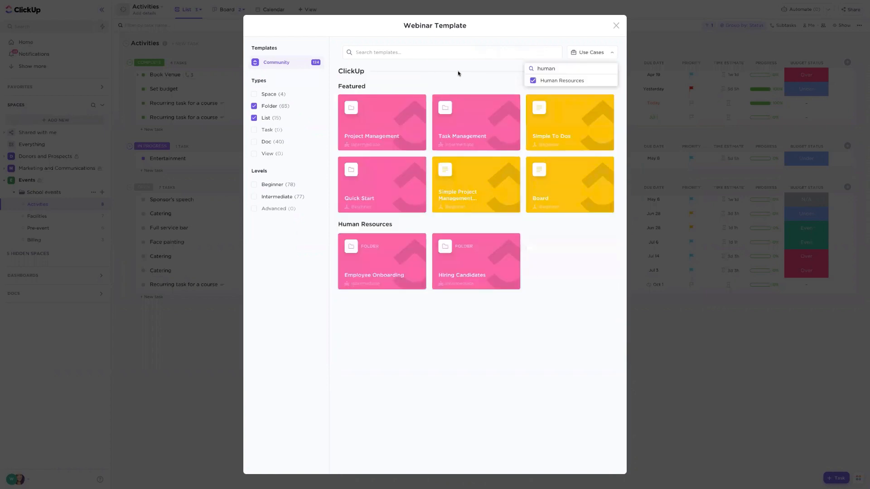
pyautogui.click(458, 73)
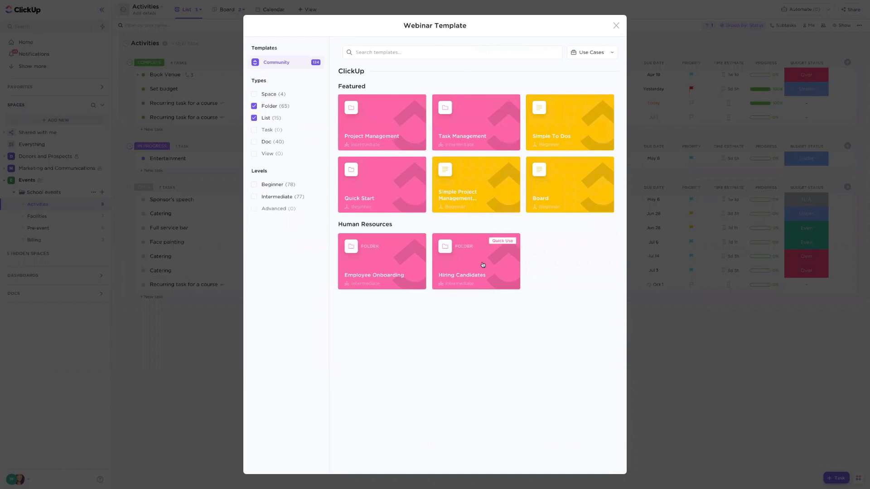
# - Use the Hiring Candidates template to create a folder named "Student recruitment" in the Events space, importing everything
pyautogui.click(474, 279)
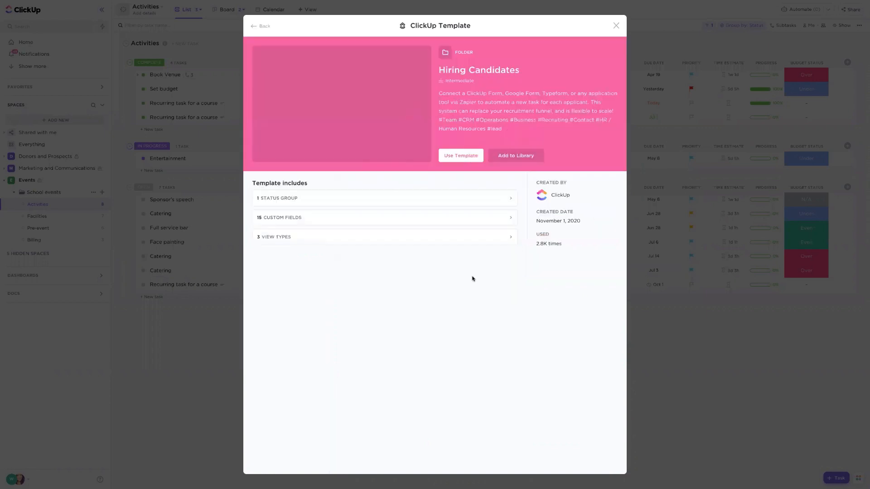
pyautogui.click(458, 156)
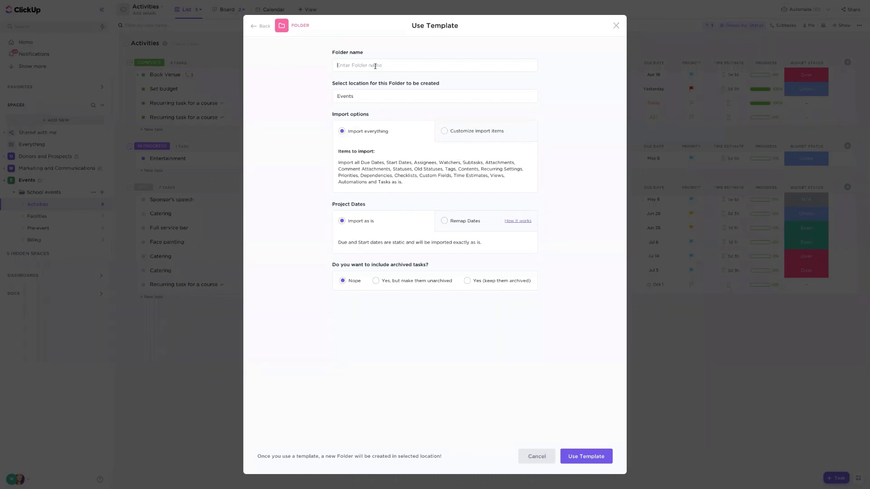
pyautogui.write('Student recruitment')
pyautogui.click(585, 457)
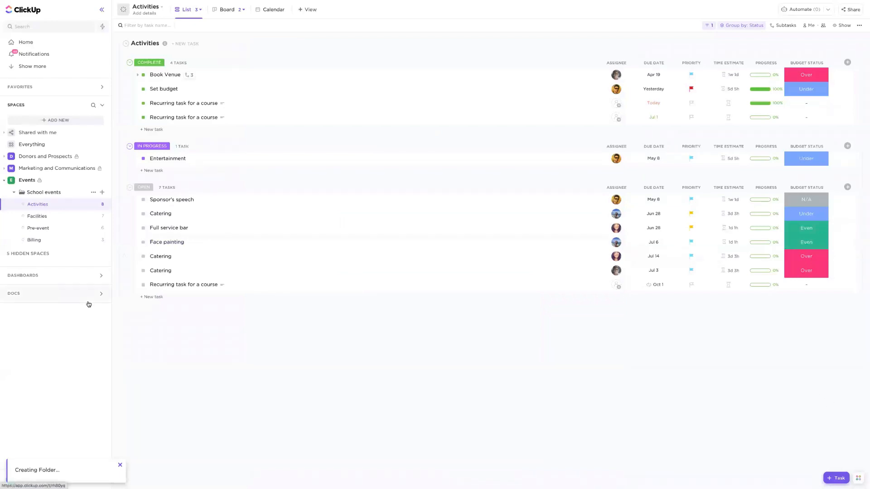
# - Open the Events space, expand its folders, and reload the page to refresh the folder list
pyautogui.click(14, 193)
pyautogui.click(15, 193)
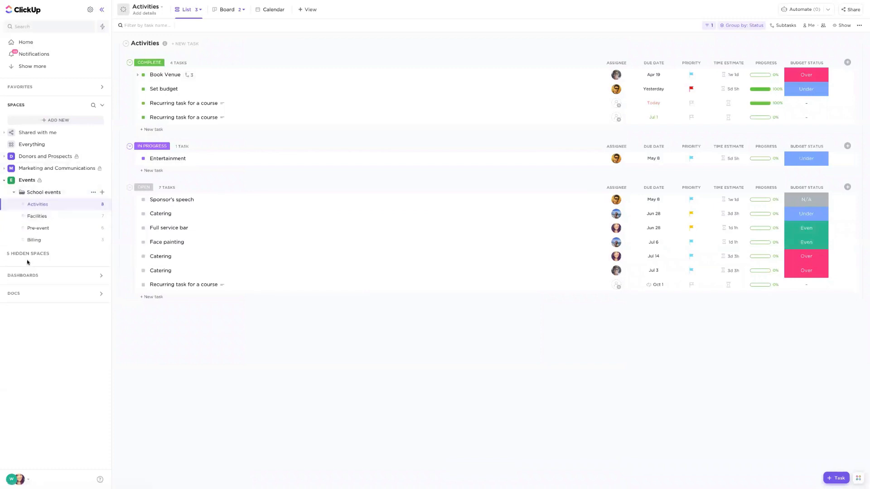
pyautogui.click(26, 179)
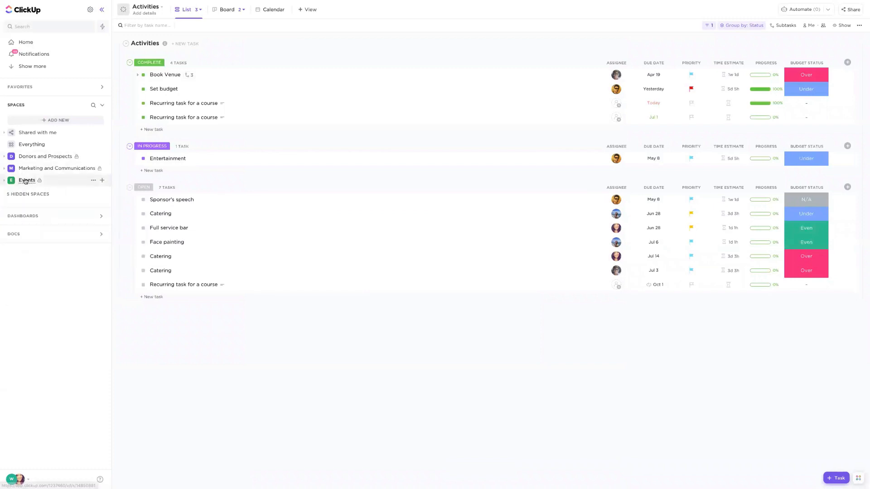
pyautogui.click(5, 182)
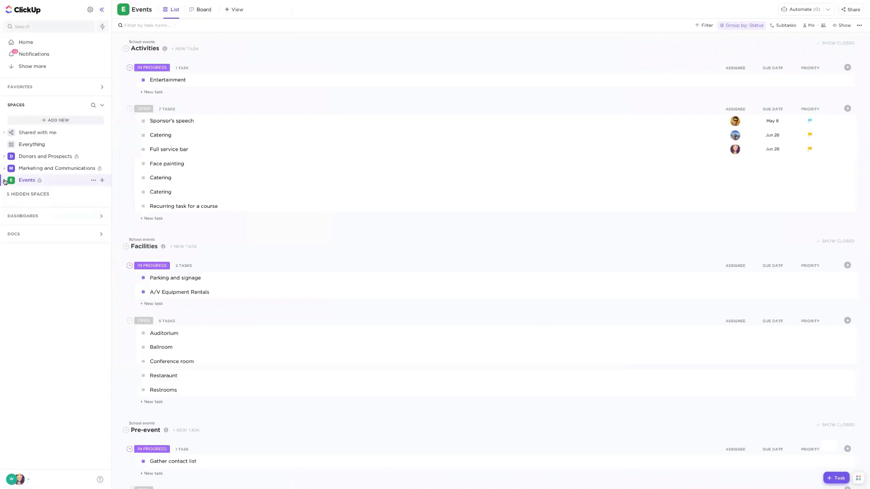
pyautogui.moveTo(31, 3)
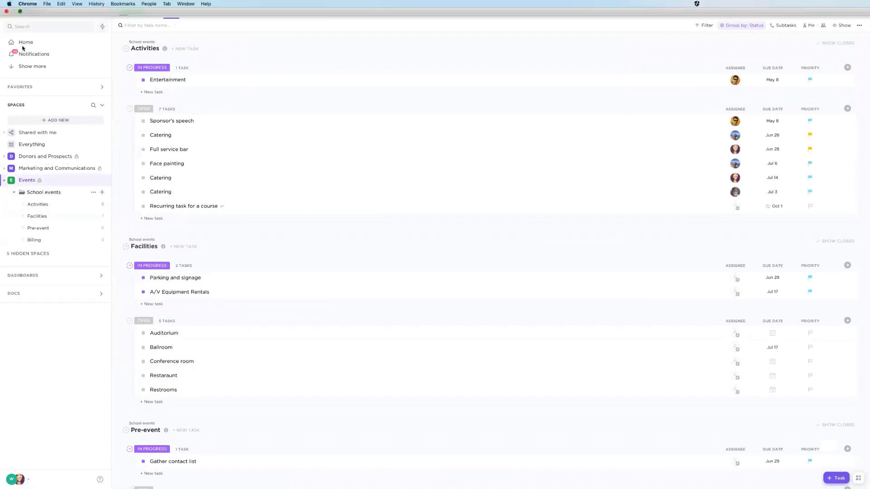
pyautogui.click(20, 11)
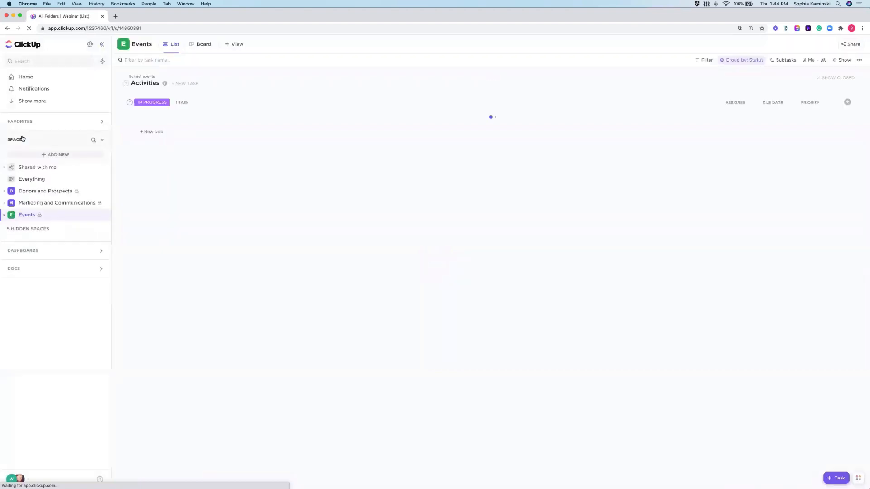
# - Review the Client Success list in the Student recruitment folder, including its list options and Application Form
pyautogui.click(46, 240)
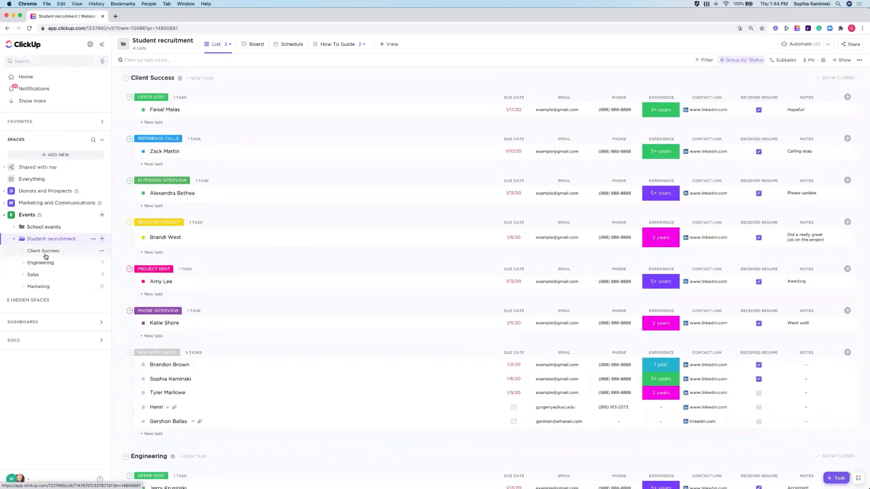
pyautogui.click(101, 252)
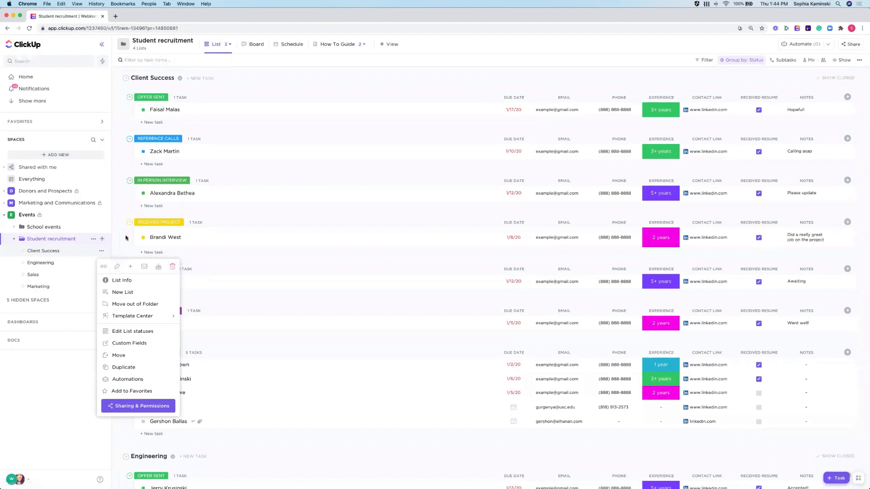
pyautogui.click(50, 240)
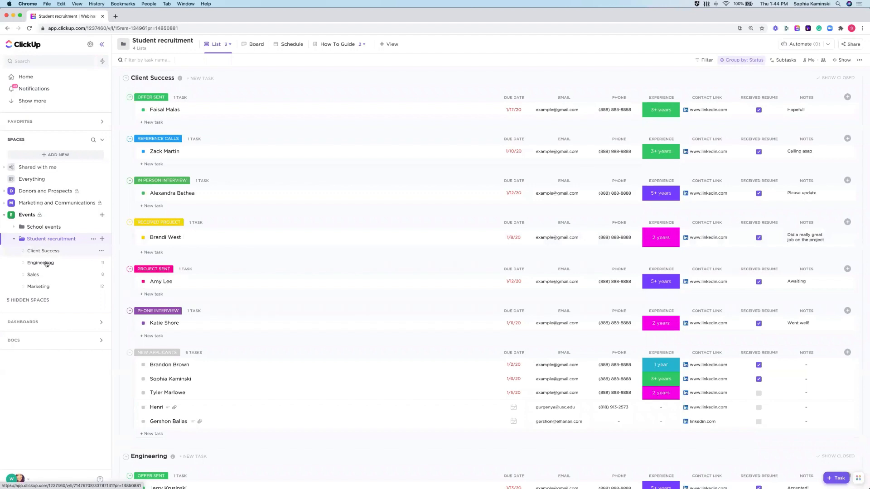
pyautogui.click(46, 255)
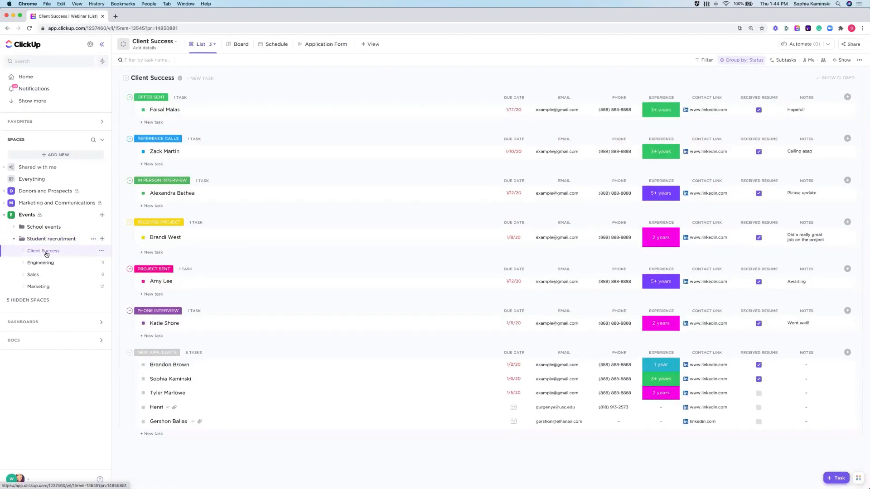
pyautogui.click(316, 47)
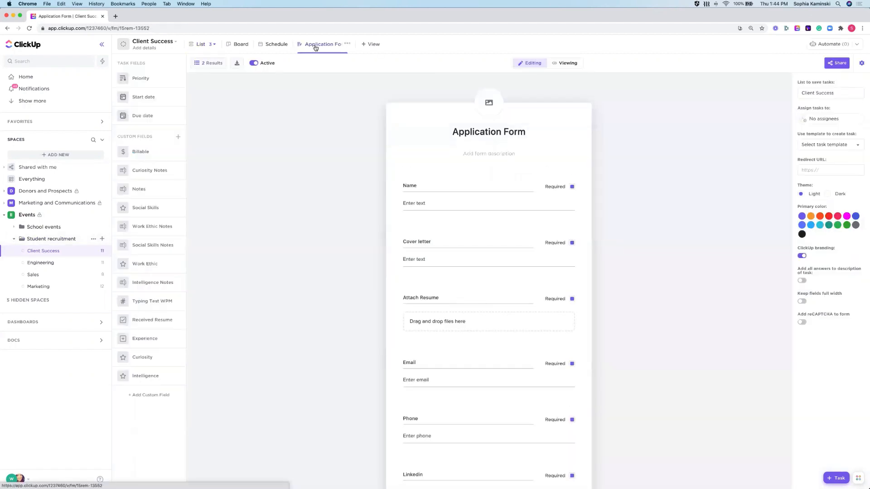
# - In the Application Form preview, enter the applicant's name and "sdgsgsdrg" as the cover letter, and make the Attach Resume field optional
pyautogui.click(568, 62)
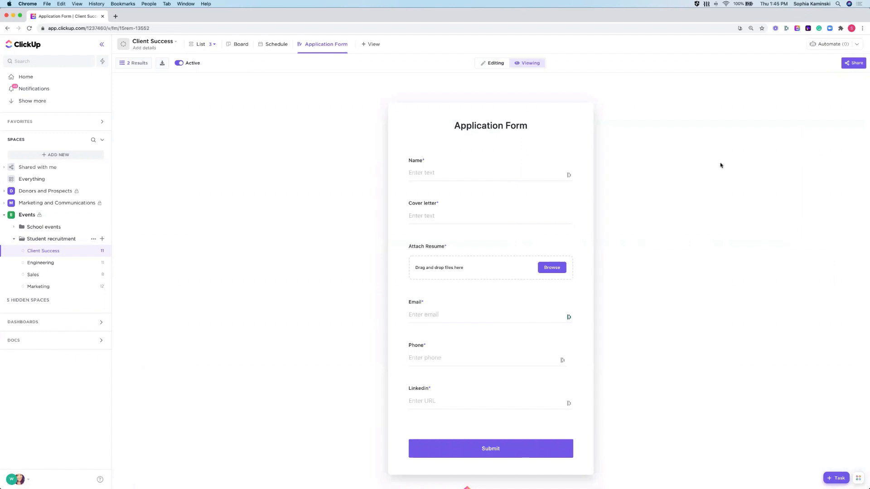
pyautogui.click(499, 63)
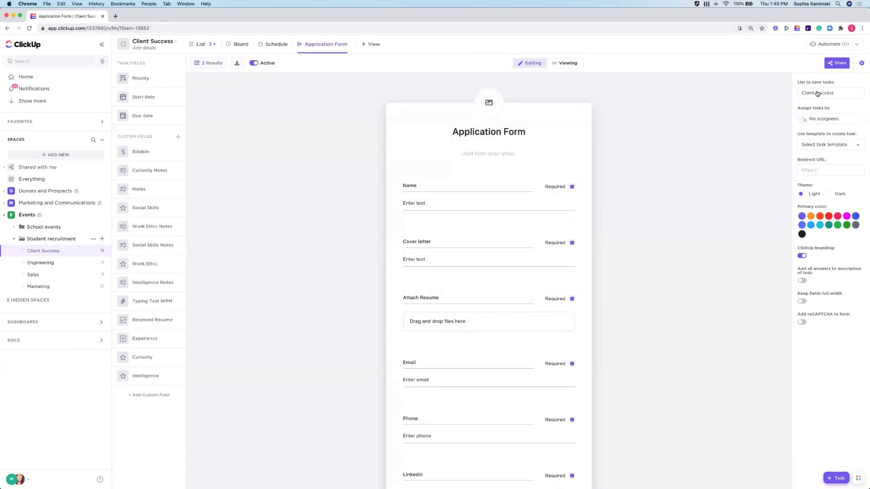
pyautogui.click(564, 63)
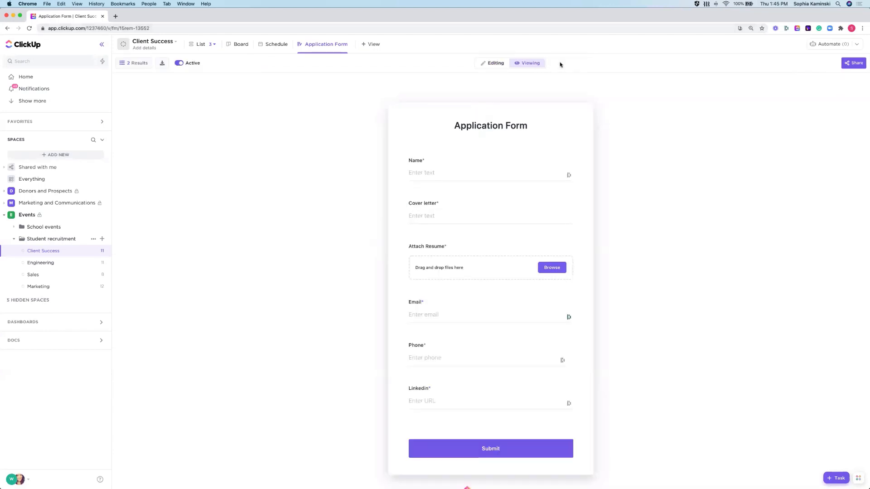
pyautogui.click(443, 174)
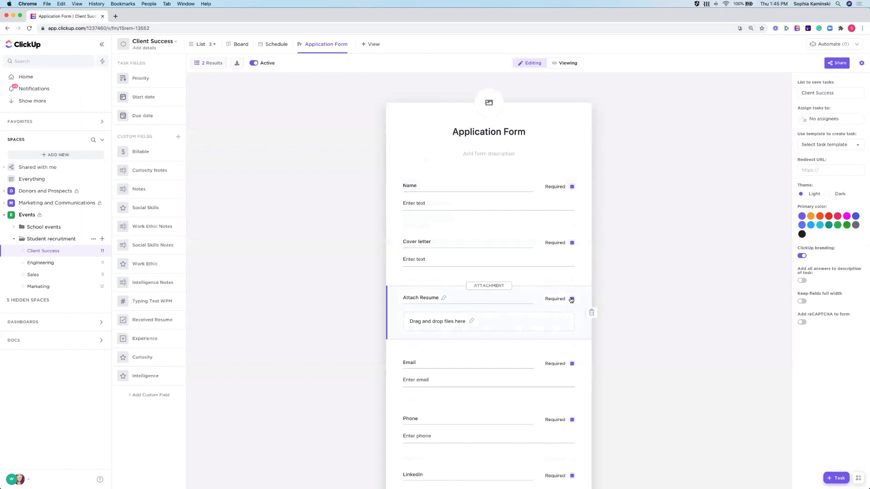
# - Complete the Application Form preview with the applicant's email, phone number and the Linkedin URL "linked.in", and submit it
pyautogui.click(567, 63)
pyautogui.click(436, 315)
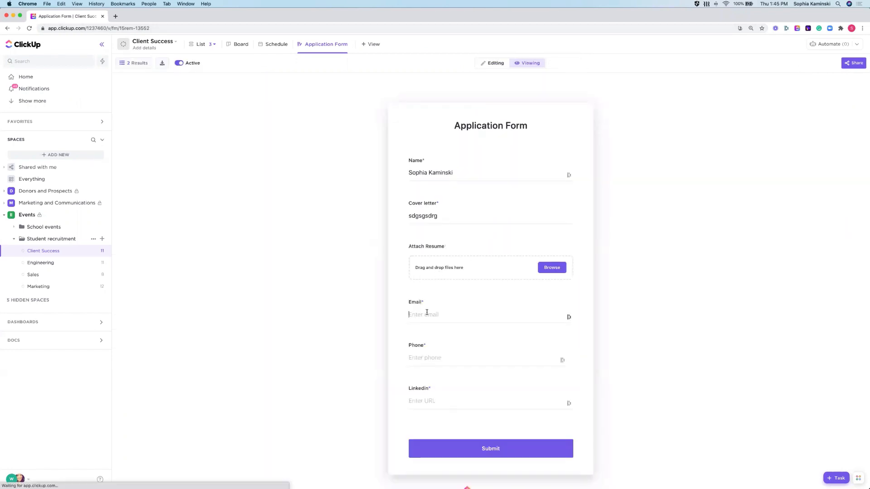
pyautogui.click(436, 353)
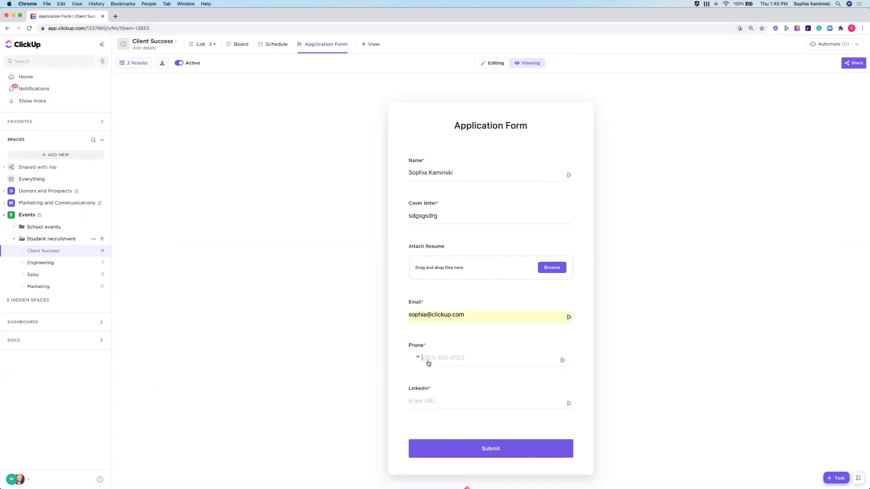
pyautogui.write('linke')
pyautogui.write('d.in')
pyautogui.click(466, 442)
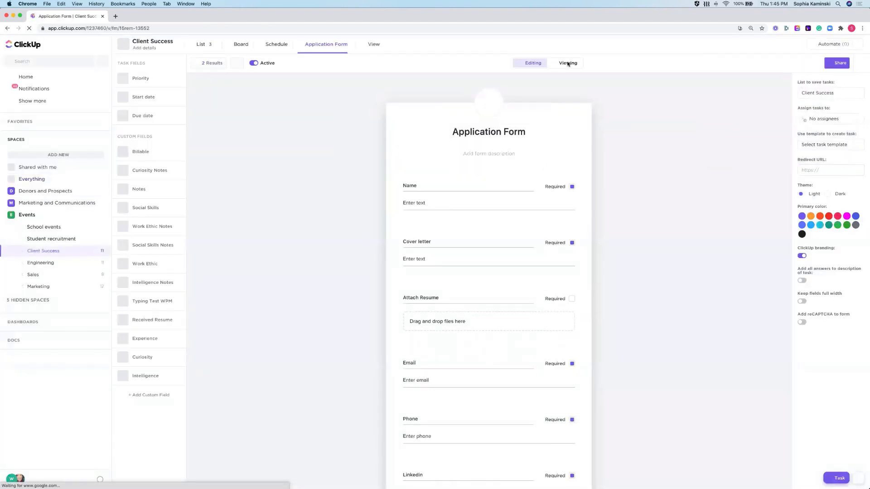
pyautogui.click(568, 64)
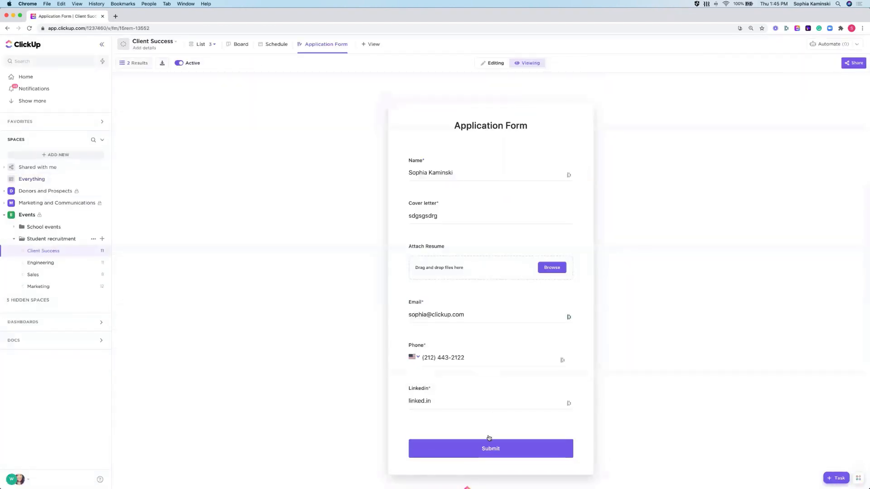
pyautogui.click(489, 440)
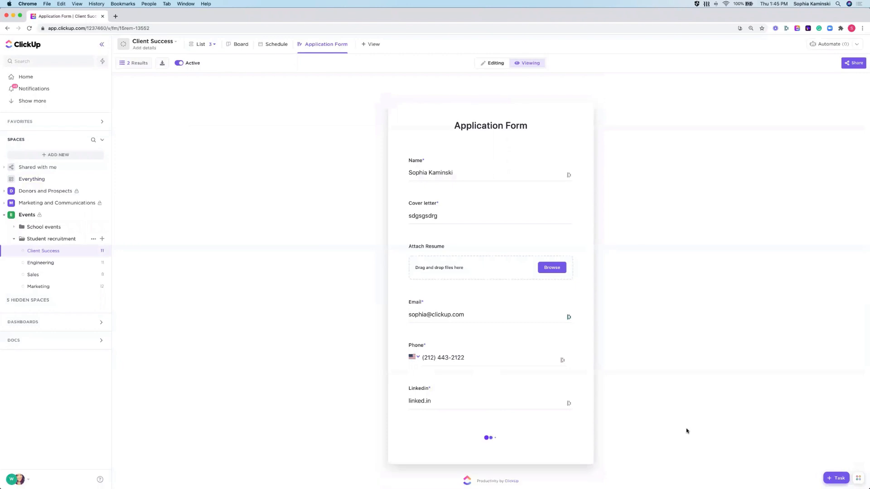
# - Open the newly submitted applicant's task in the Client Success list and review its empty custom fields, Experience options and comment options
pyautogui.click(202, 45)
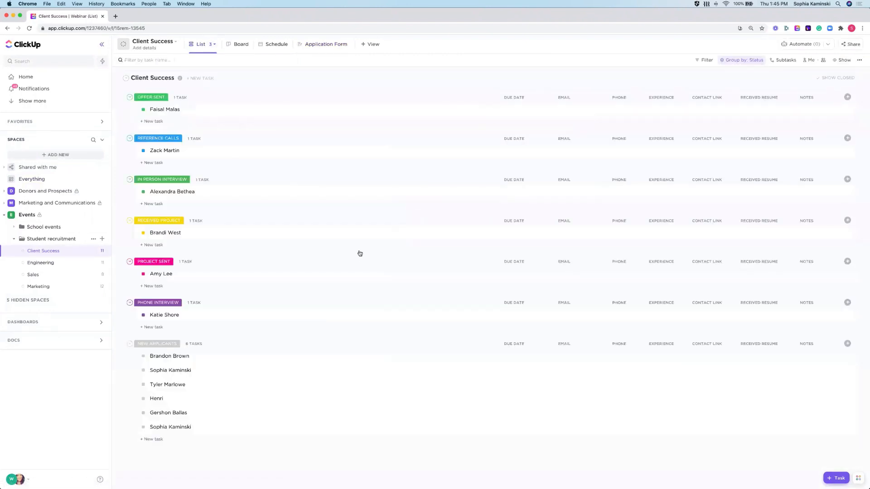
pyautogui.click(174, 436)
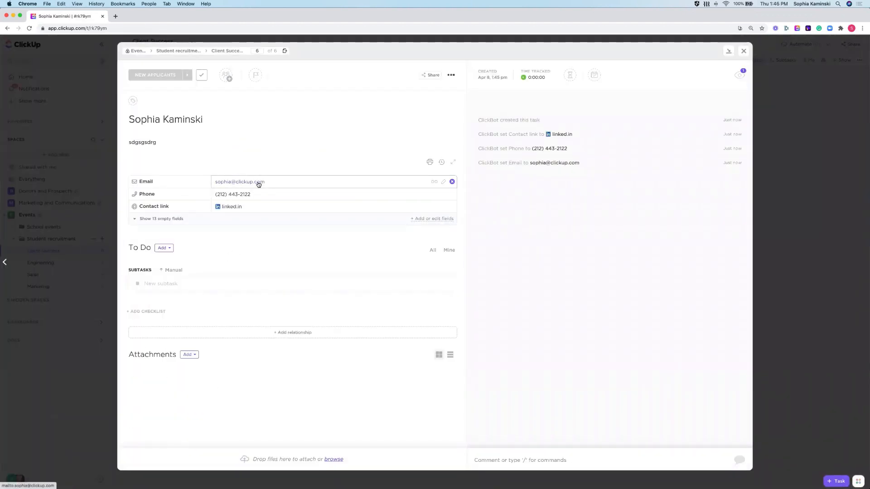
pyautogui.click(160, 220)
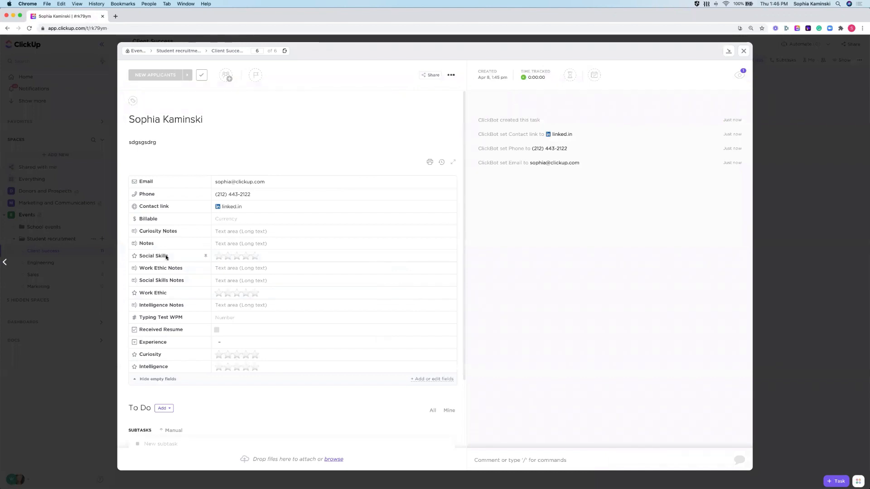
pyautogui.click(219, 257)
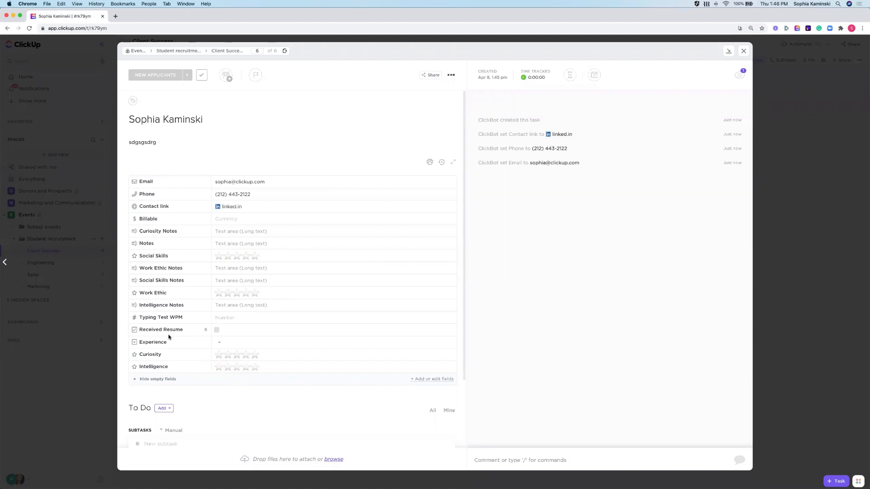
pyautogui.click(212, 343)
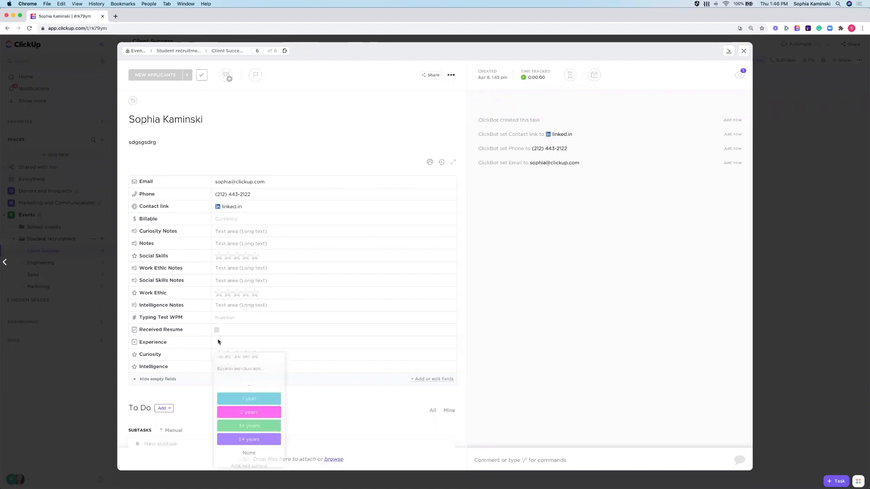
pyautogui.click(335, 394)
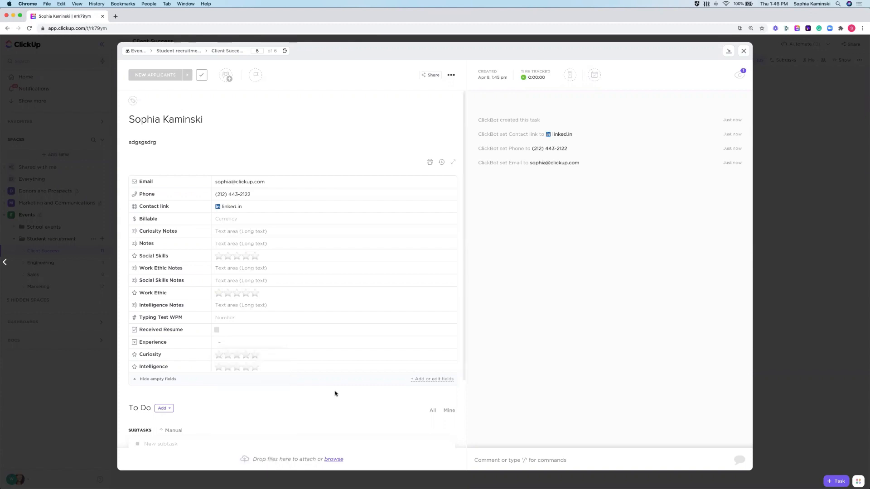
pyautogui.click(519, 460)
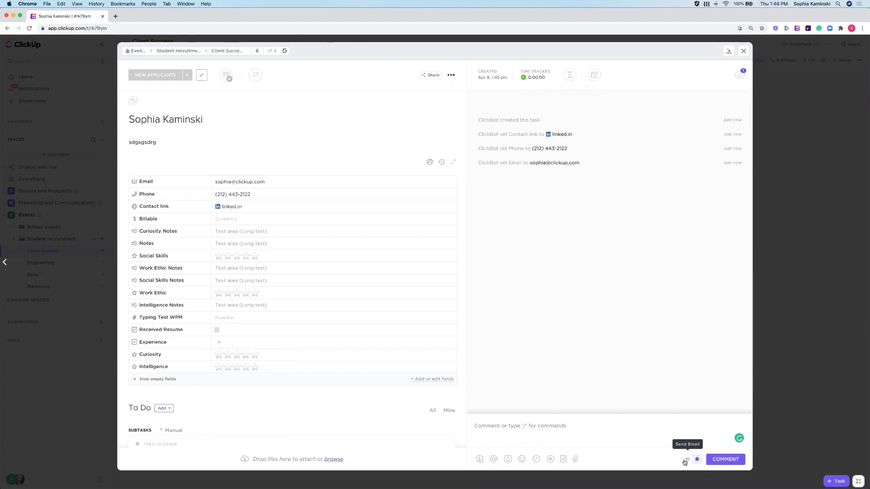
pyautogui.click(776, 419)
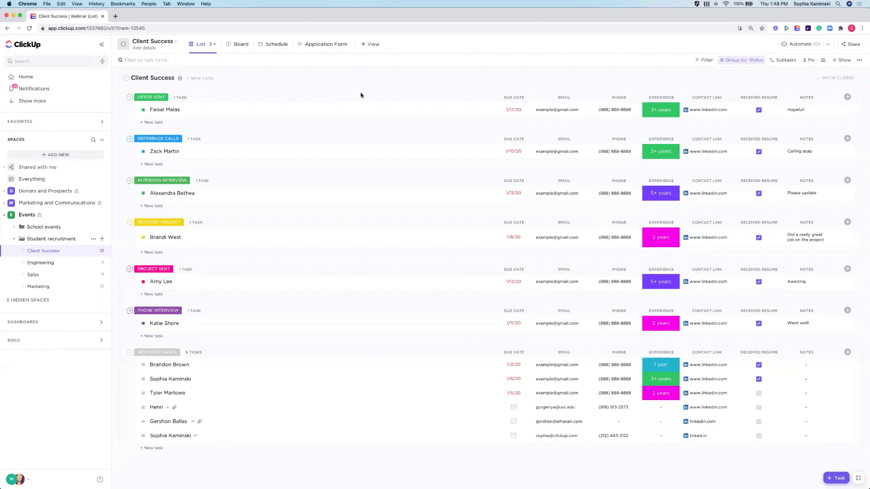
# - Browse templates for the Events space and filter them to the Education use case only
pyautogui.click(58, 216)
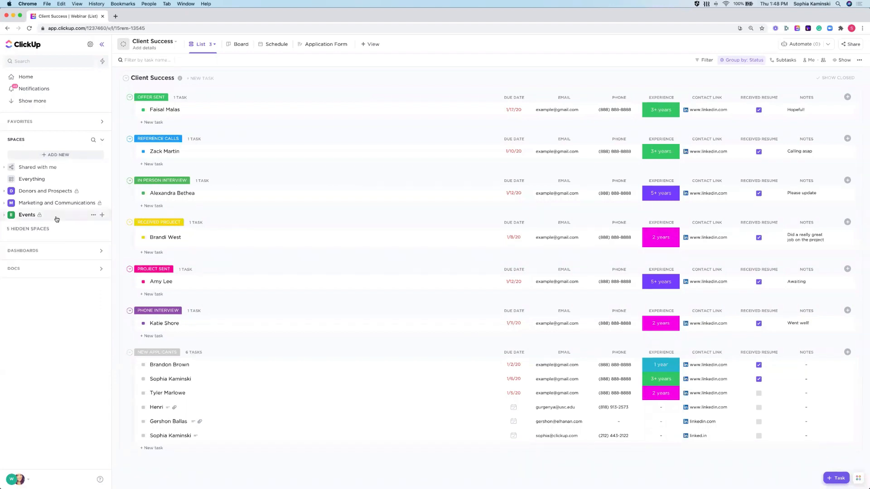
pyautogui.click(103, 217)
pyautogui.moveTo(157, 262)
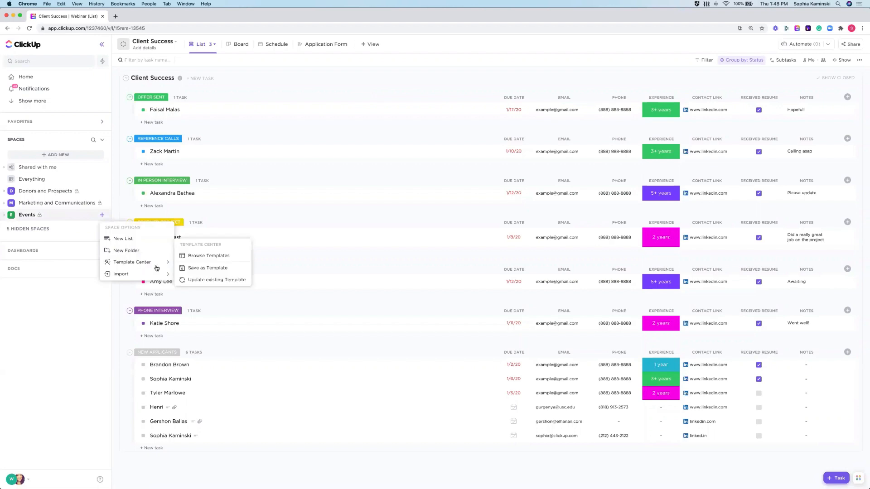
pyautogui.click(215, 255)
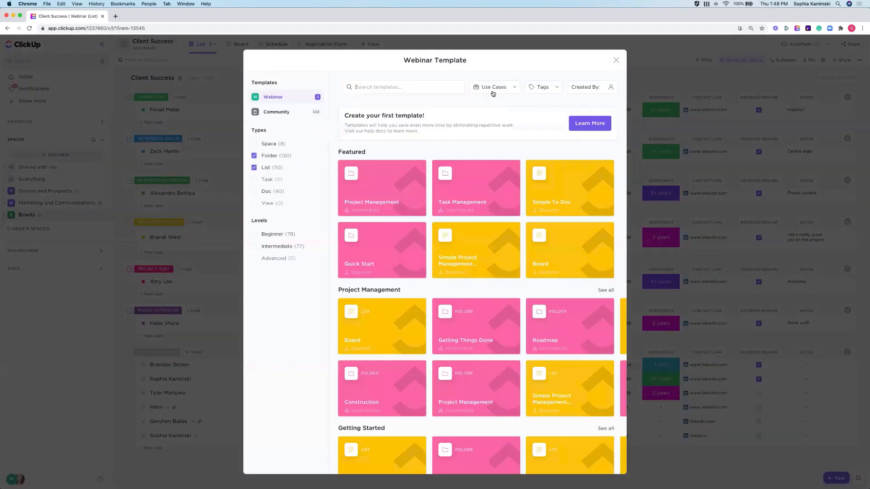
pyautogui.click(493, 89)
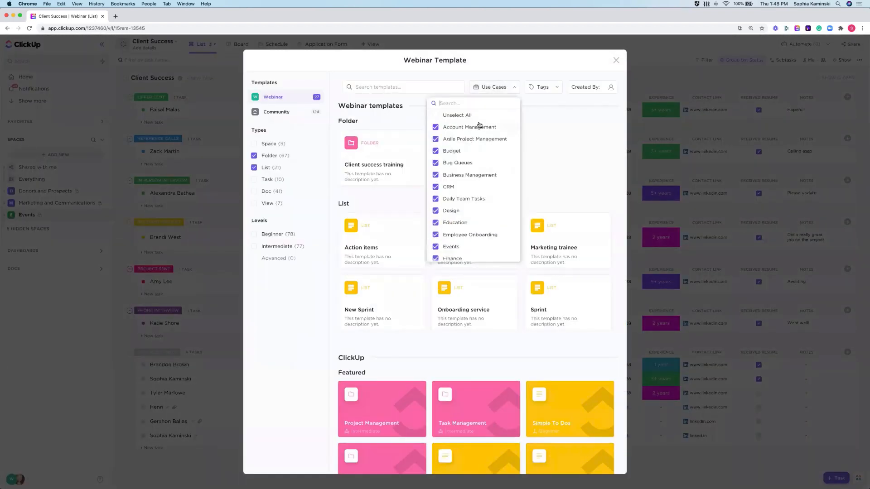
pyautogui.scroll(-2, 479, 125)
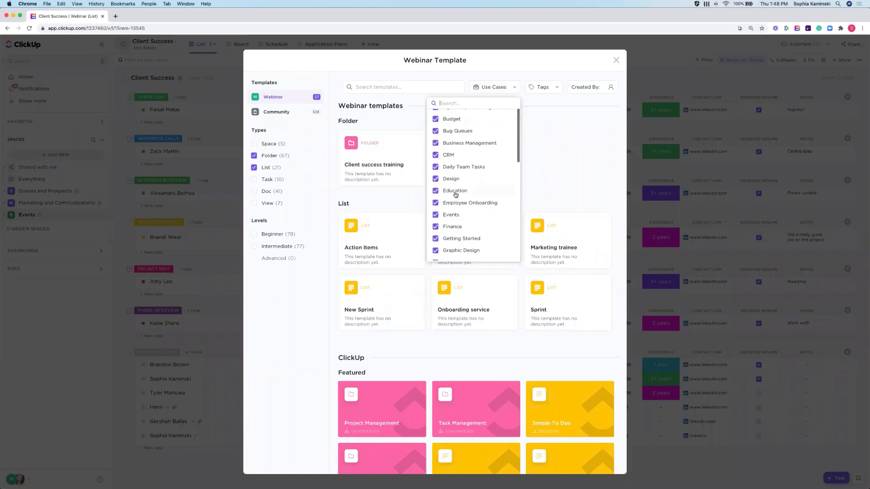
pyautogui.scroll(2, 473, 140)
pyautogui.click(466, 116)
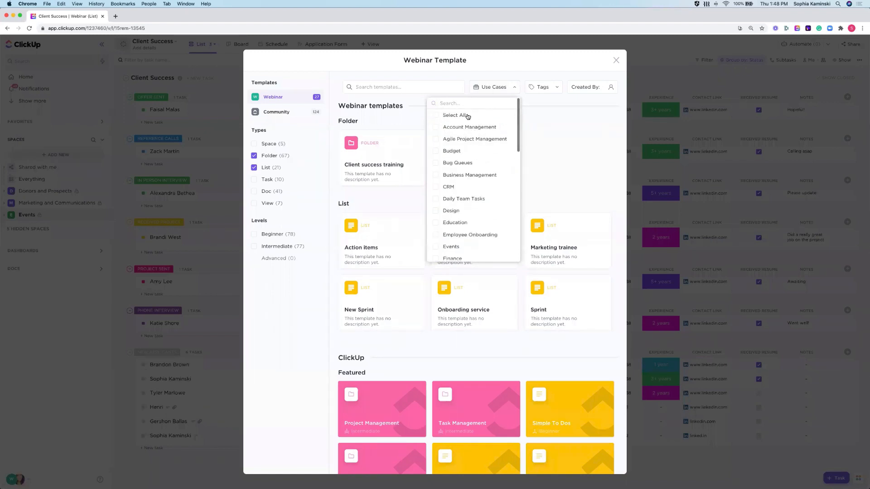
pyautogui.click(445, 224)
pyautogui.click(334, 278)
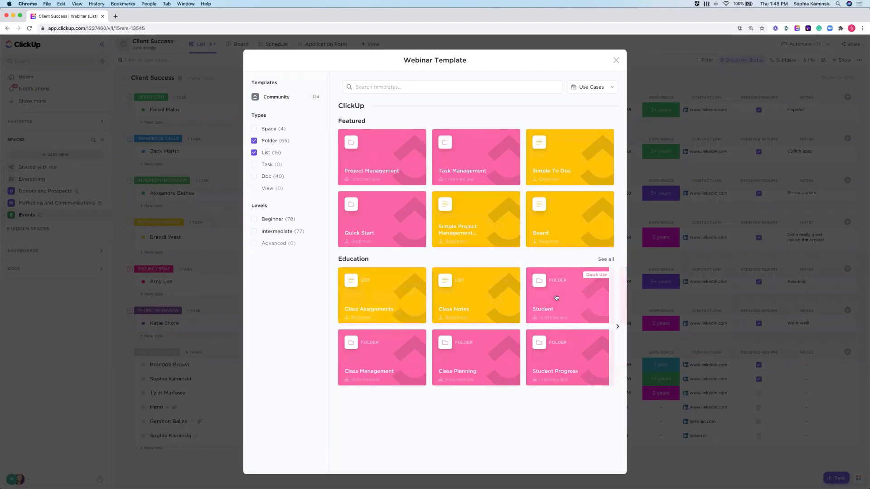
# - Use the Class Assignments template to create a list named "Assignments" in the Events space, importing everything
pyautogui.click(376, 300)
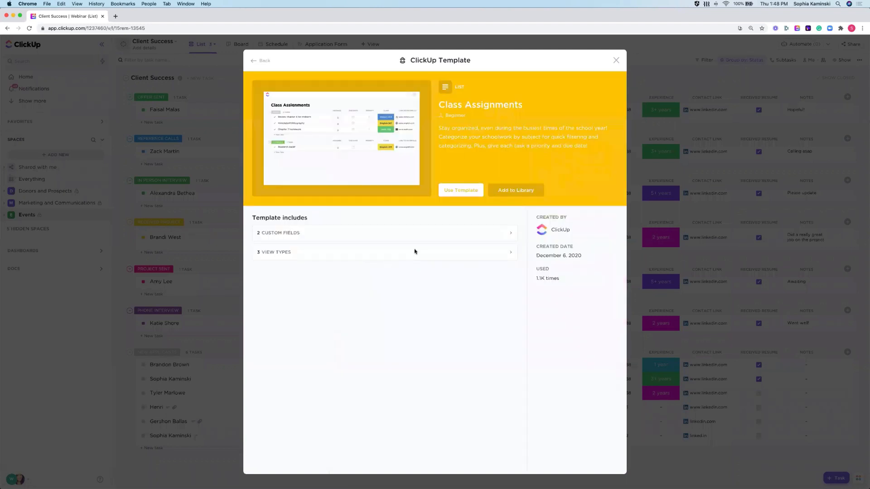
pyautogui.click(467, 190)
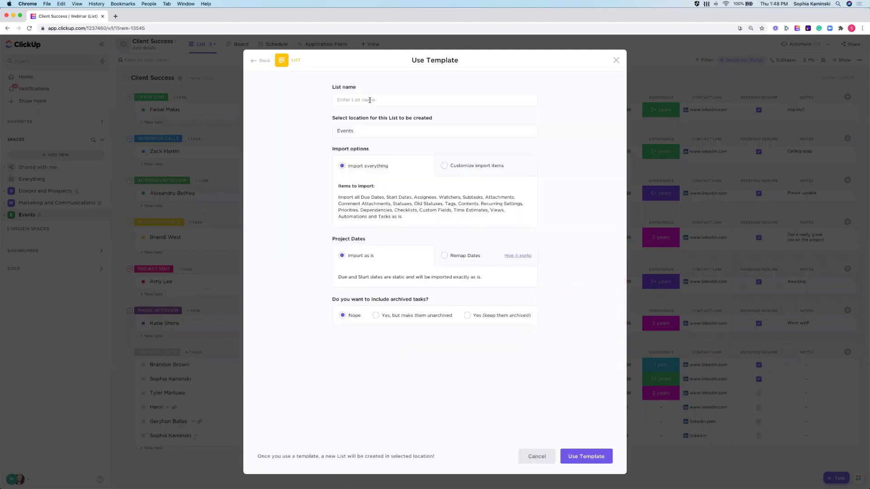
pyautogui.write('Assignments')
pyautogui.click(567, 451)
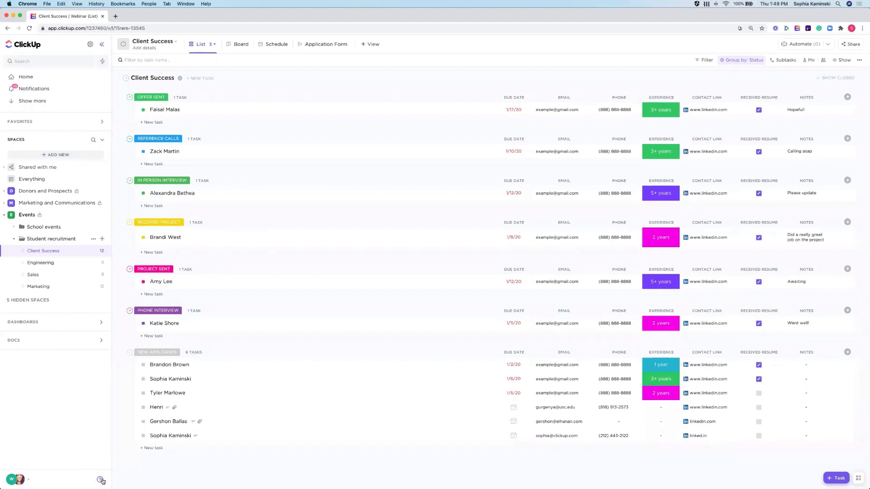
# - View the help Resource Center with its learning and support options, and close it
pyautogui.click(100, 480)
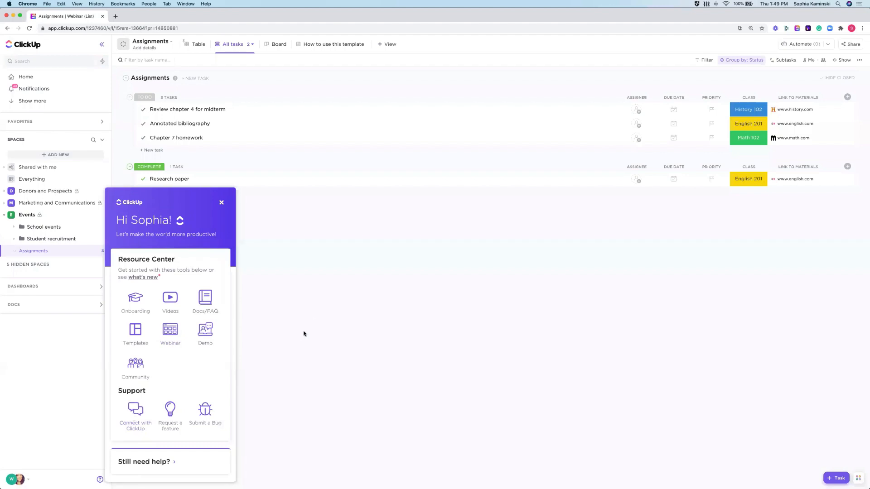
pyautogui.click(221, 204)
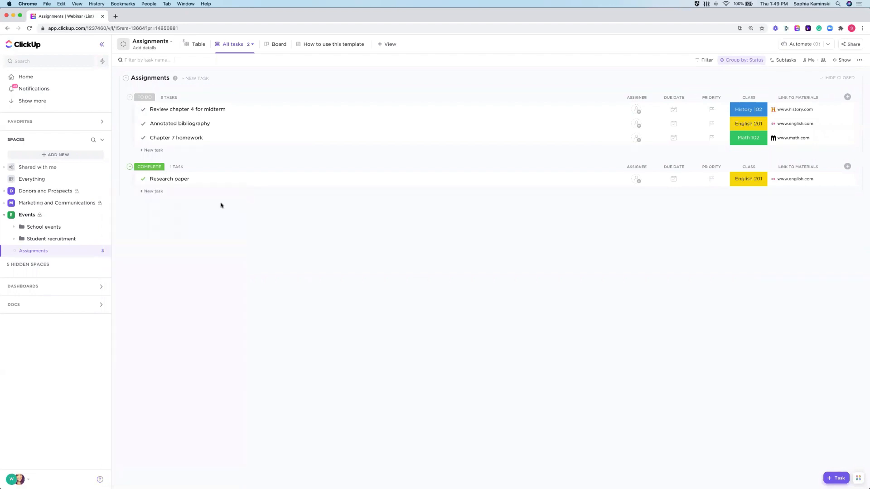